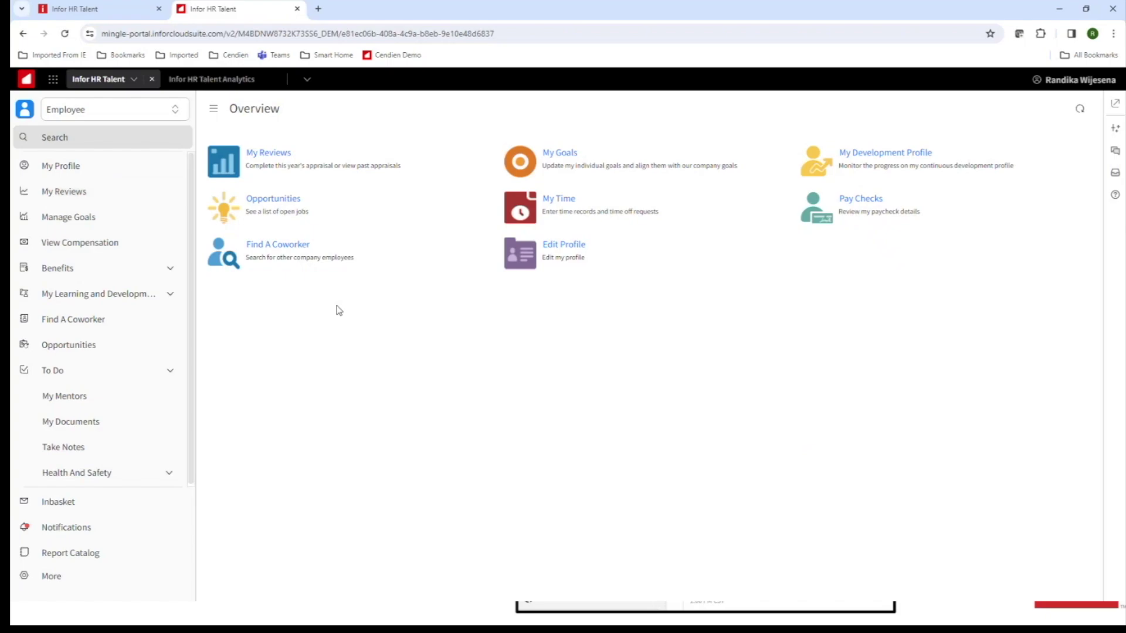
Launch Infor HR Talent Analytics from the portal app list, ending on its Diversity and Inclusion Overview dashboard.
{"action": "left_click", "coordinate": [54, 81]}
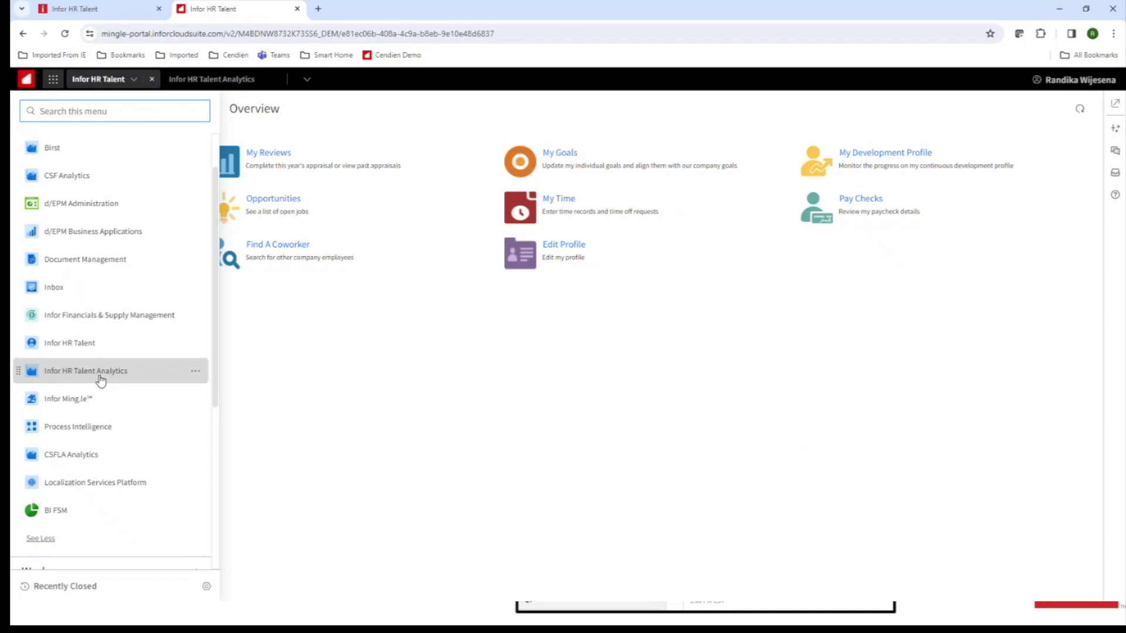
{"action": "left_click", "coordinate": [100, 378]}
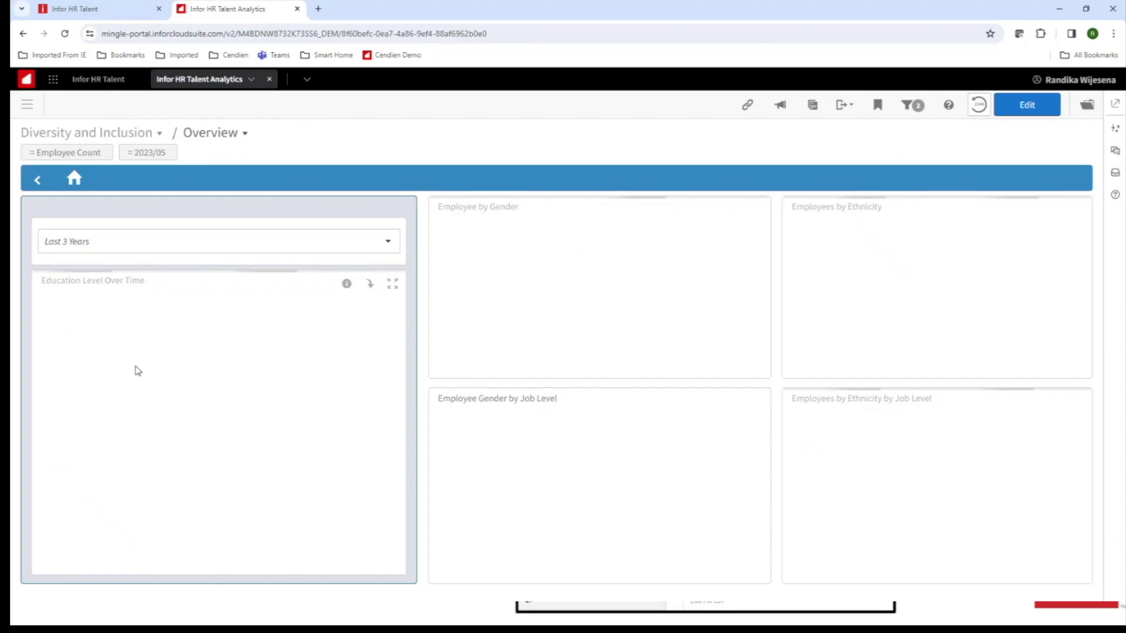
{"action": "left_click", "coordinate": [87, 82]}
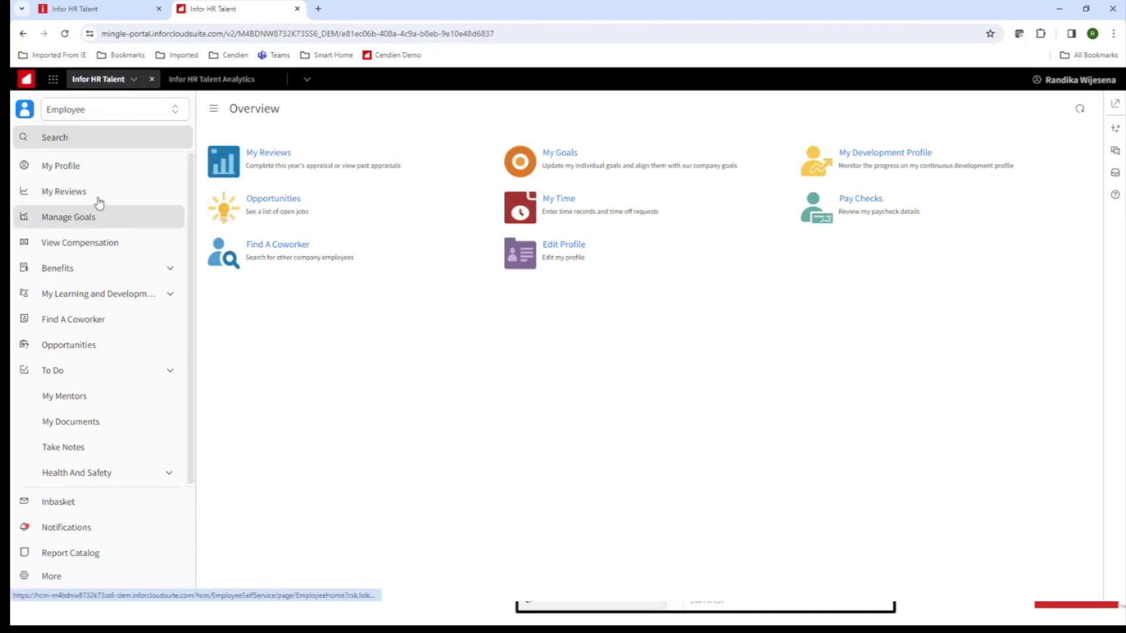
{"action": "left_click", "coordinate": [52, 81]}
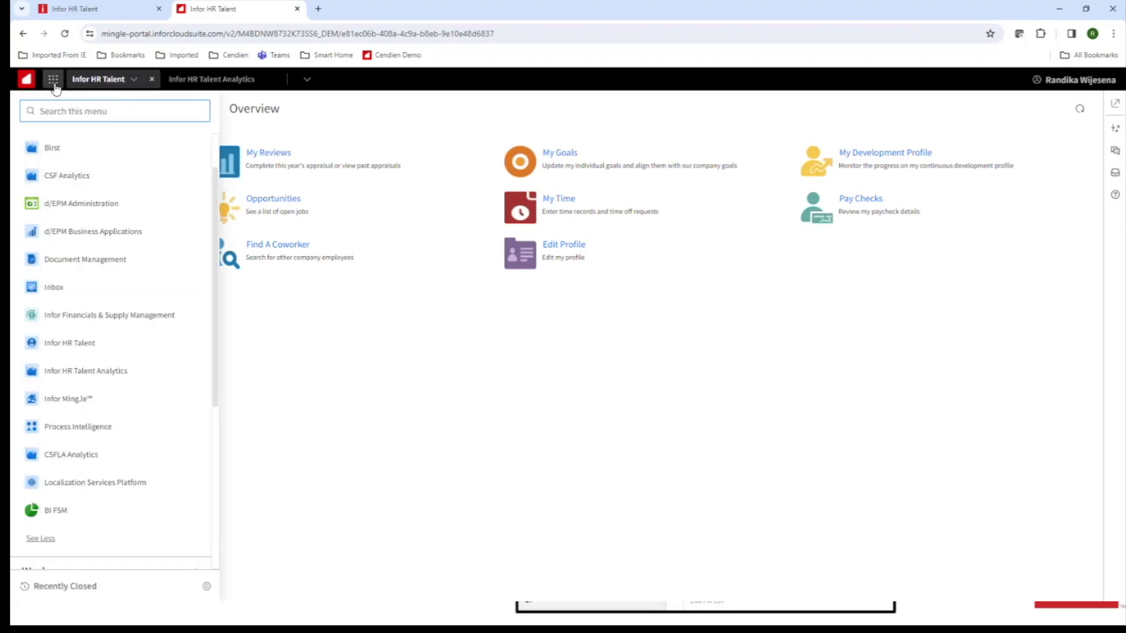
{"action": "key", "text": "ctrl+shift+Tab"}
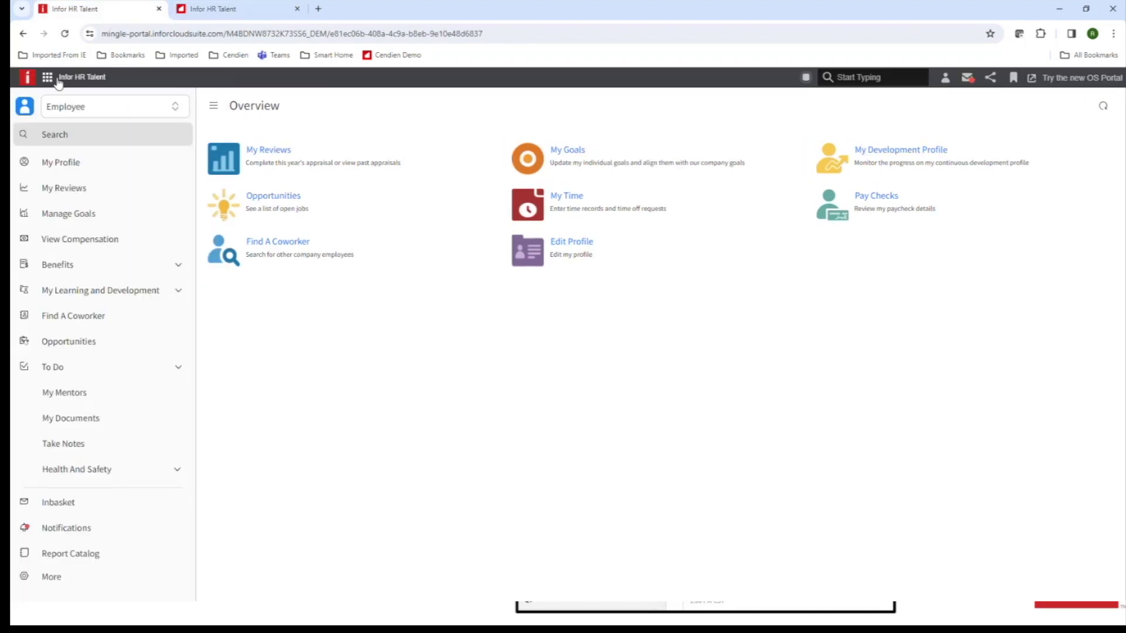
{"action": "left_click", "coordinate": [48, 78]}
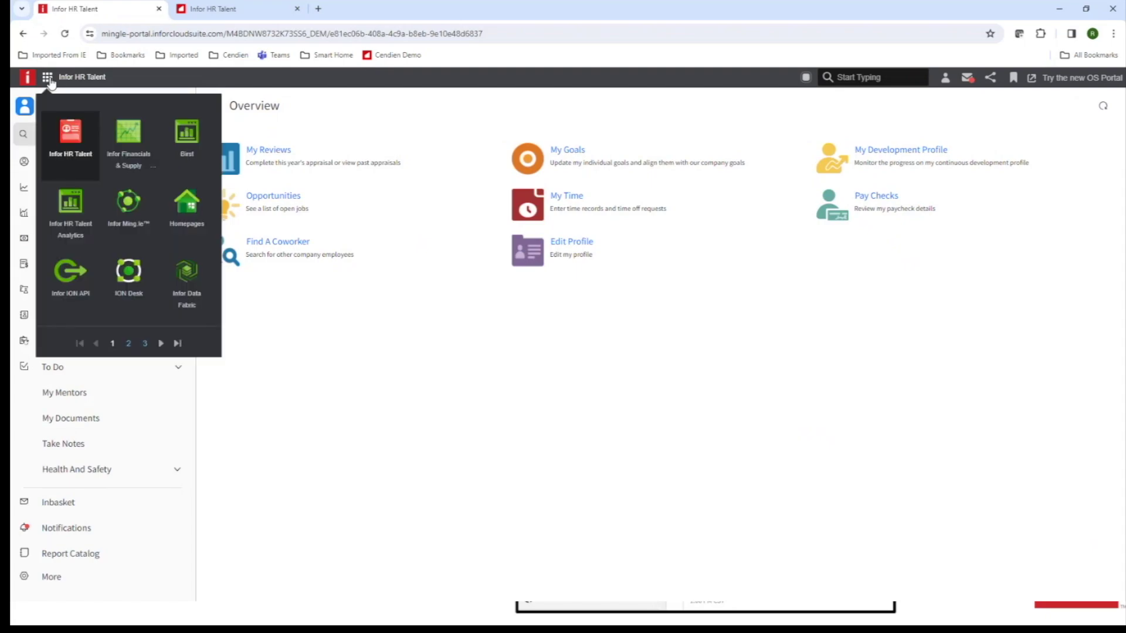
{"action": "left_click", "coordinate": [79, 212]}
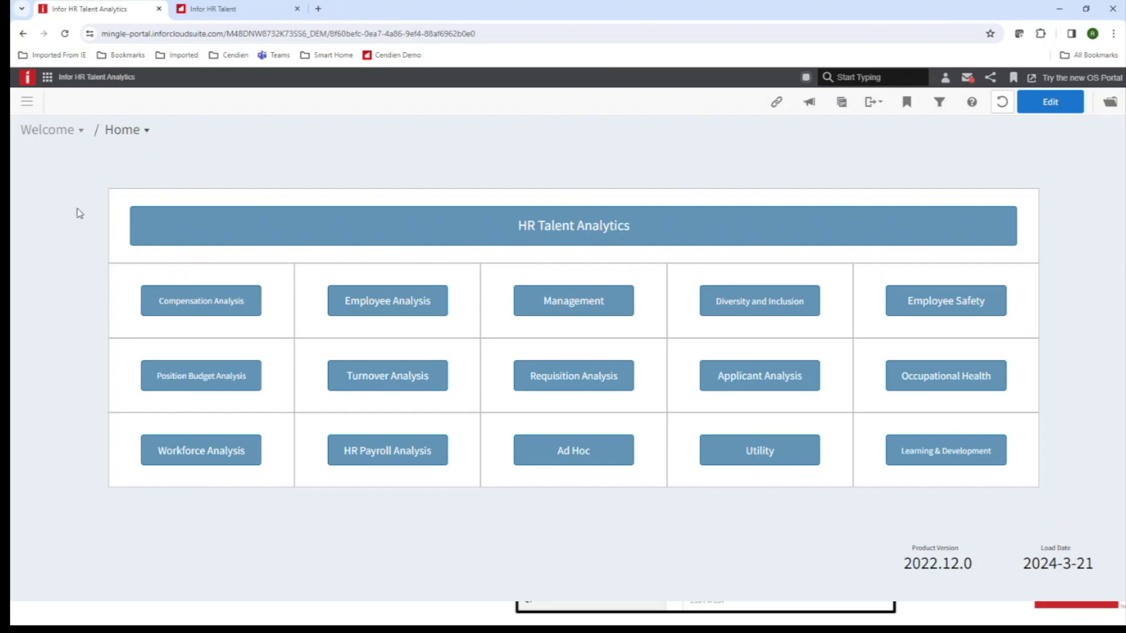
{"action": "left_click", "coordinate": [250, 10]}
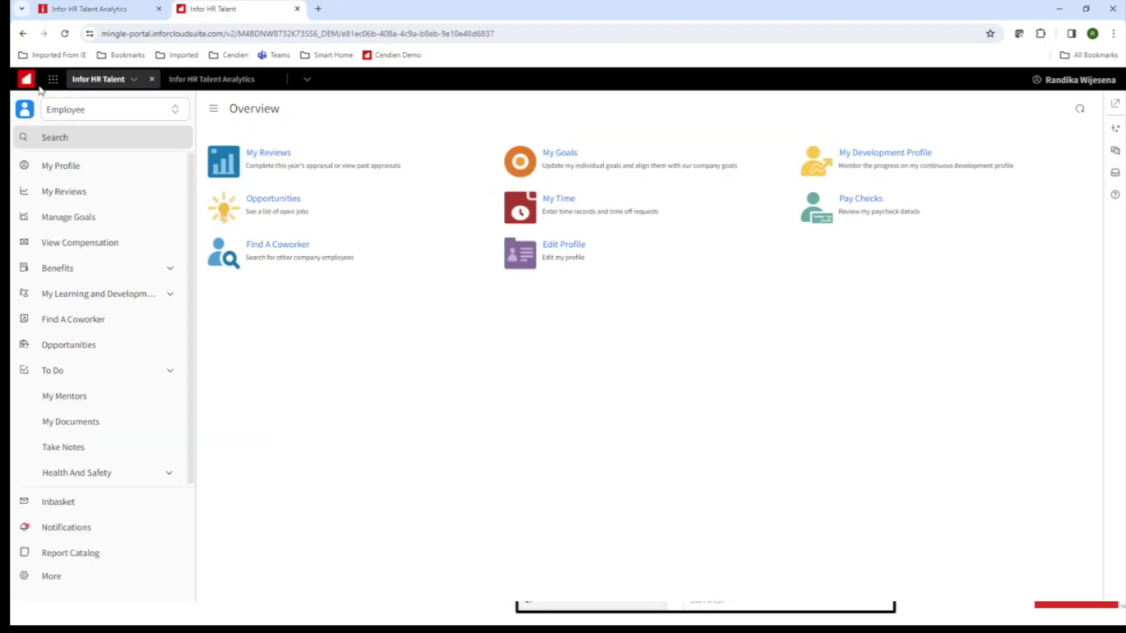
{"action": "left_click", "coordinate": [211, 79]}
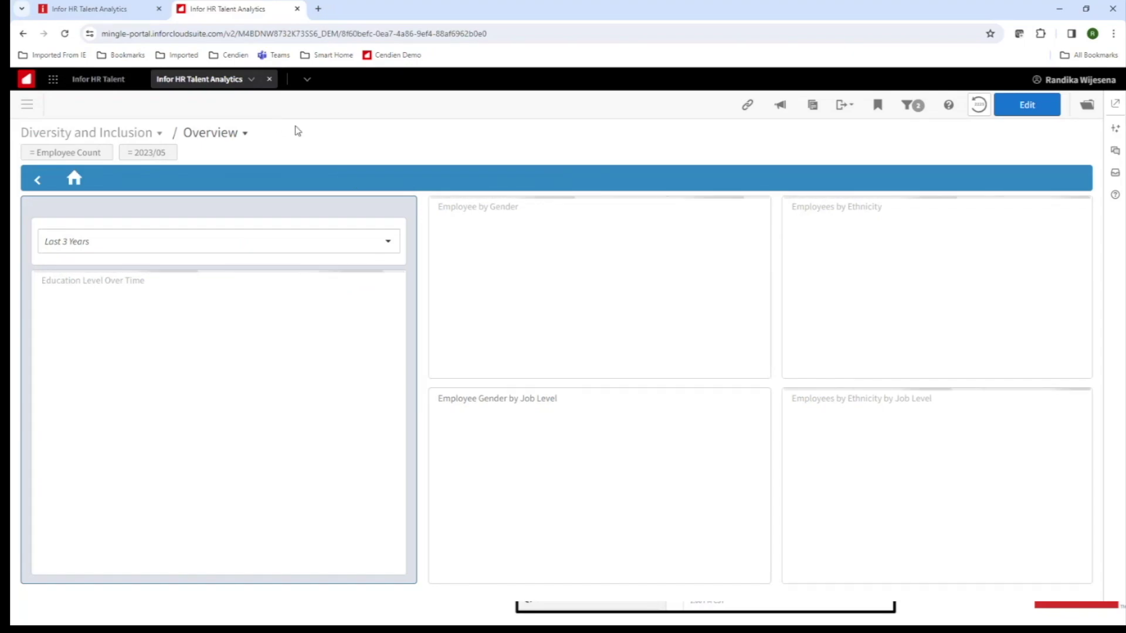
Switch to the first browser tab to show the HR Talent Analytics Home page.
{"action": "left_click", "coordinate": [112, 10]}
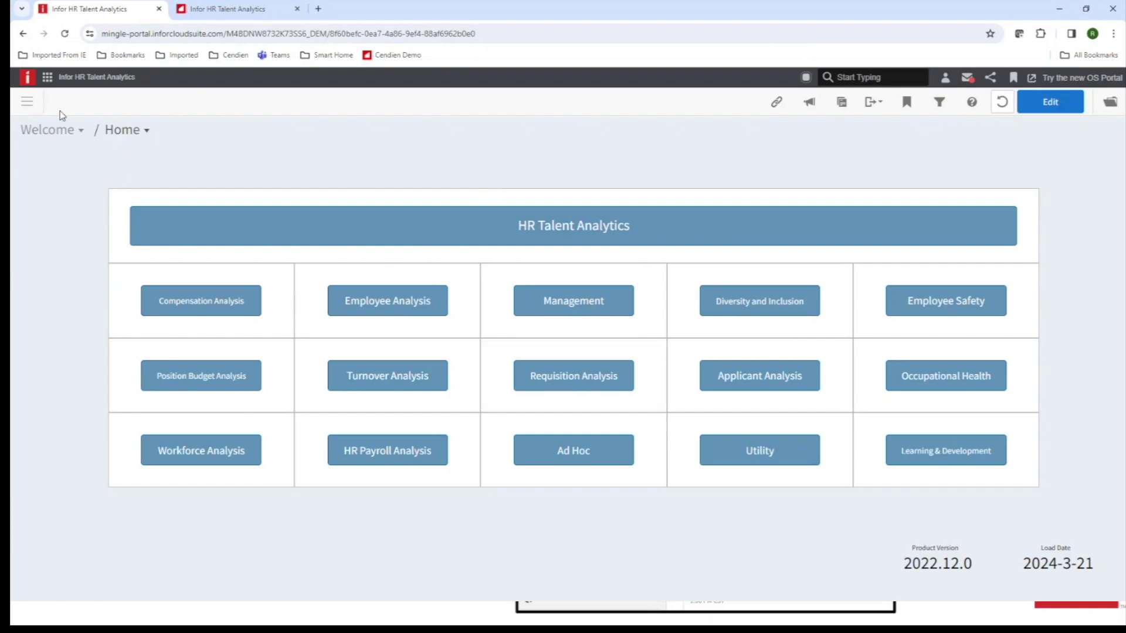
Go to the Birst Admin home page from the navigation panel.
{"action": "left_click", "coordinate": [28, 105]}
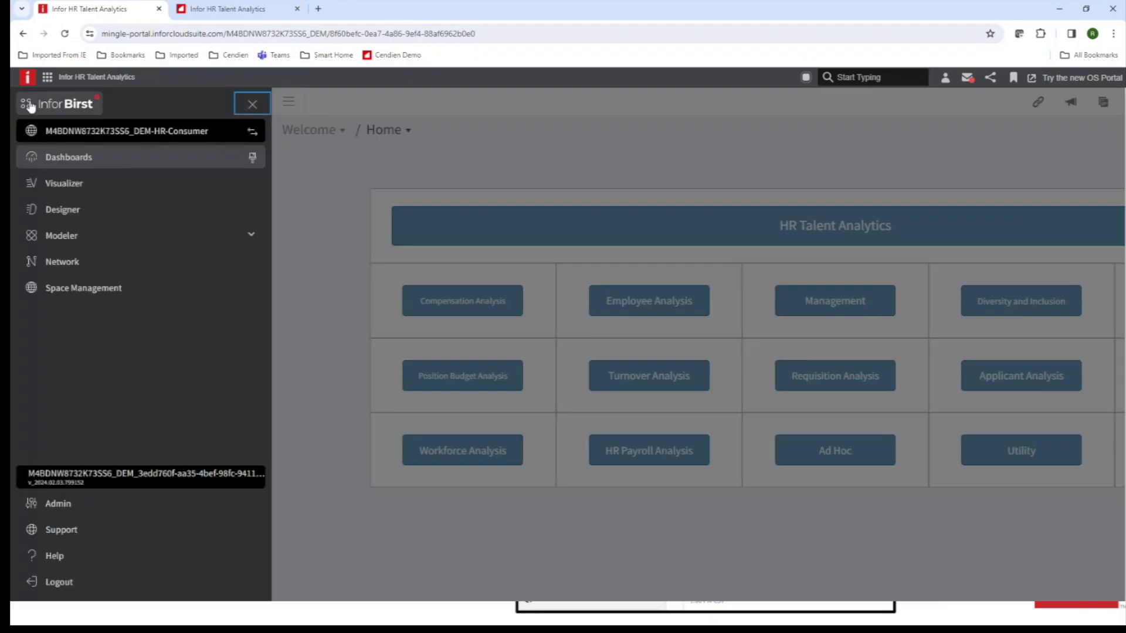
{"action": "left_click", "coordinate": [59, 503]}
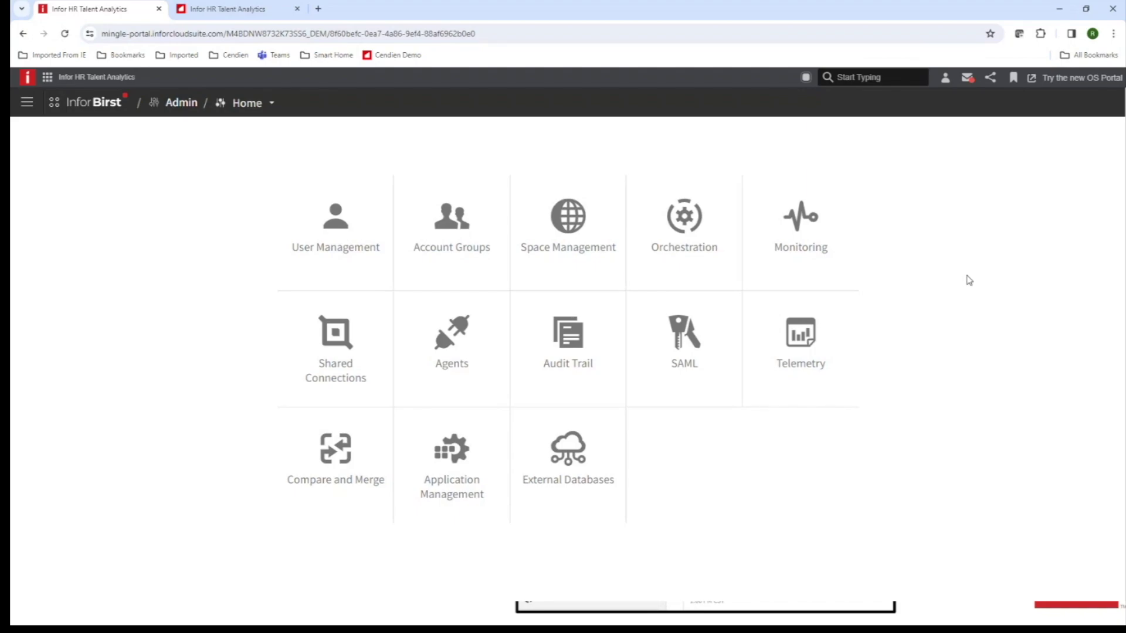
Open Orchestration and scroll its Workflows list down to HR - Extract and Process.
{"action": "left_click", "coordinate": [685, 244]}
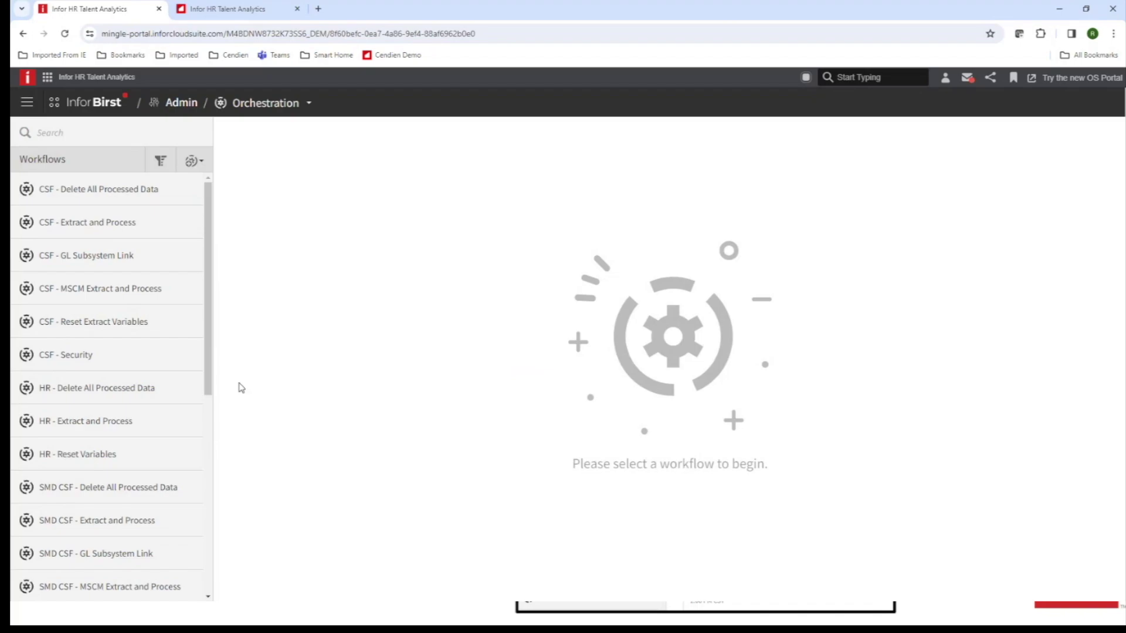
{"action": "left_click_drag", "start_coordinate": [209, 314], "coordinate": [209, 322]}
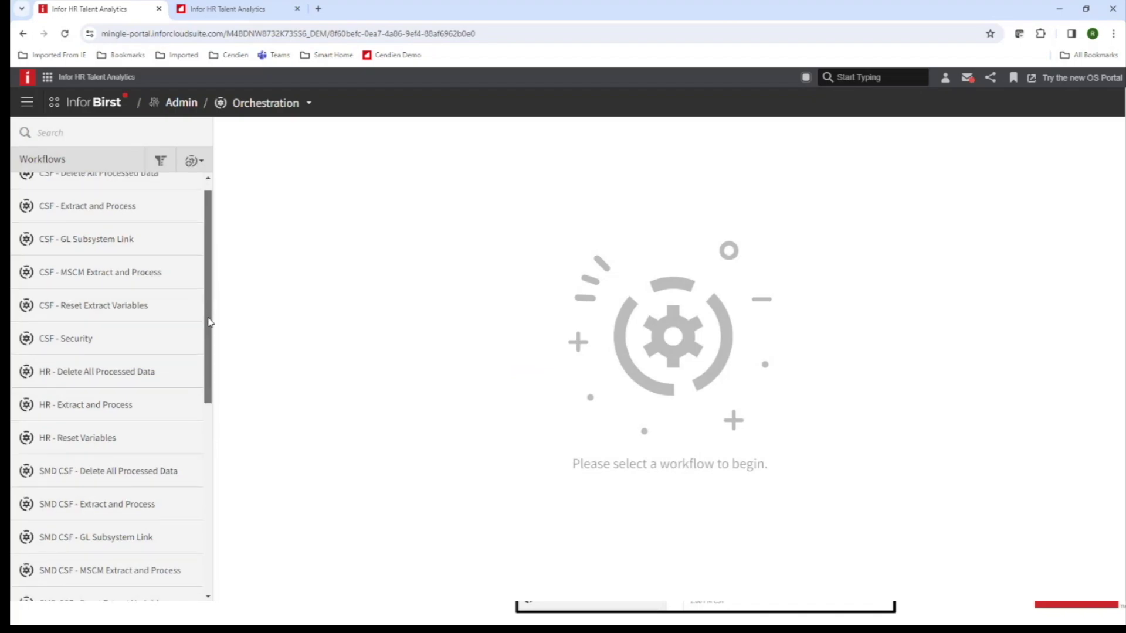
{"action": "mouse_move", "coordinate": [168, 373]}
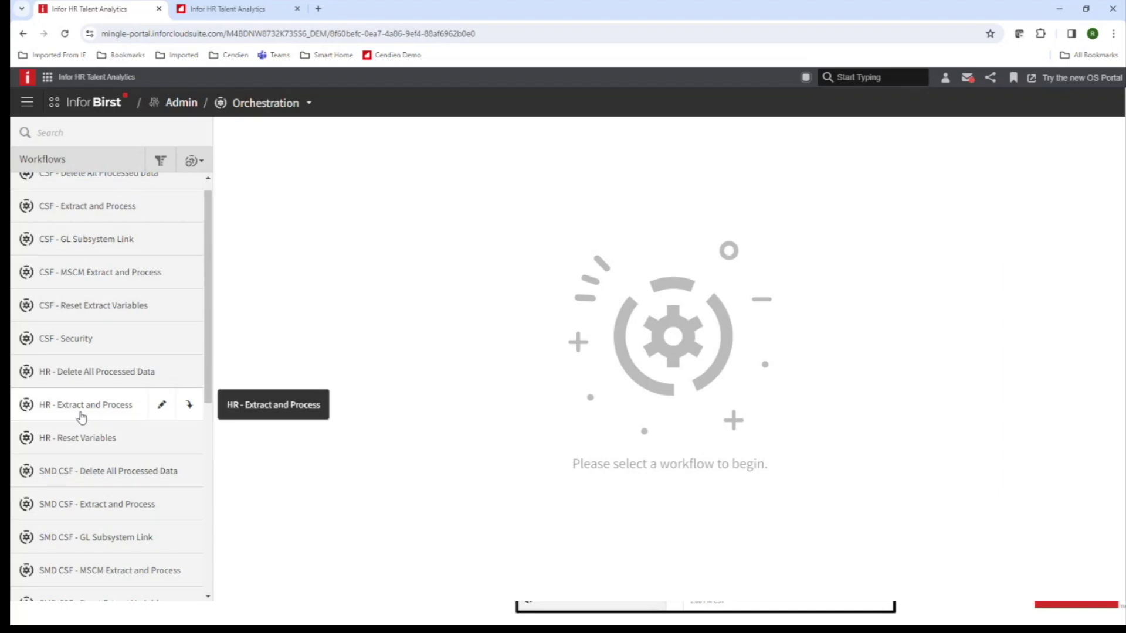
Show the HR - Extract and Process schedules and scroll through Schedules 1–5.
{"action": "left_click", "coordinate": [188, 415]}
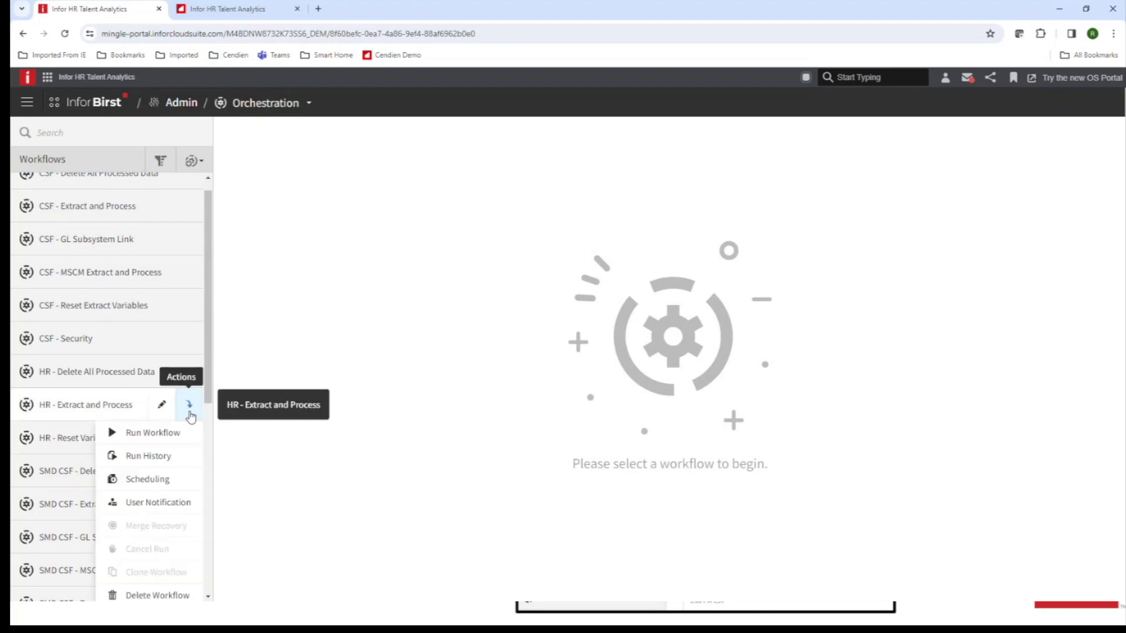
{"action": "left_click", "coordinate": [162, 480]}
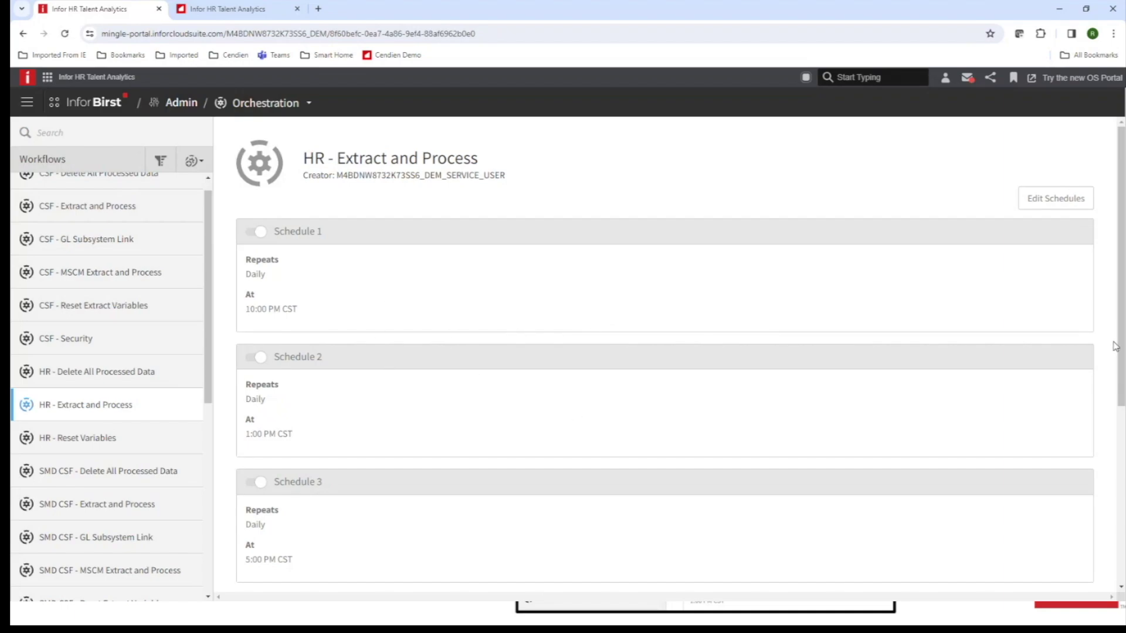
{"action": "left_click_drag", "start_coordinate": [1121, 337], "coordinate": [1108, 506]}
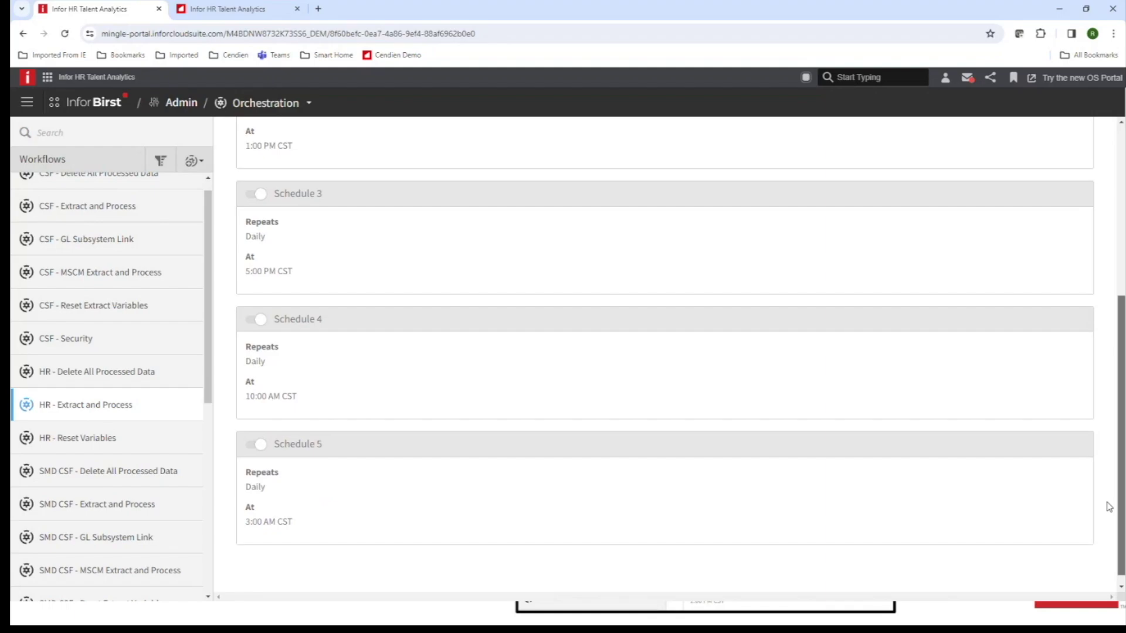
{"action": "left_click_drag", "start_coordinate": [1109, 507], "coordinate": [1107, 505]}
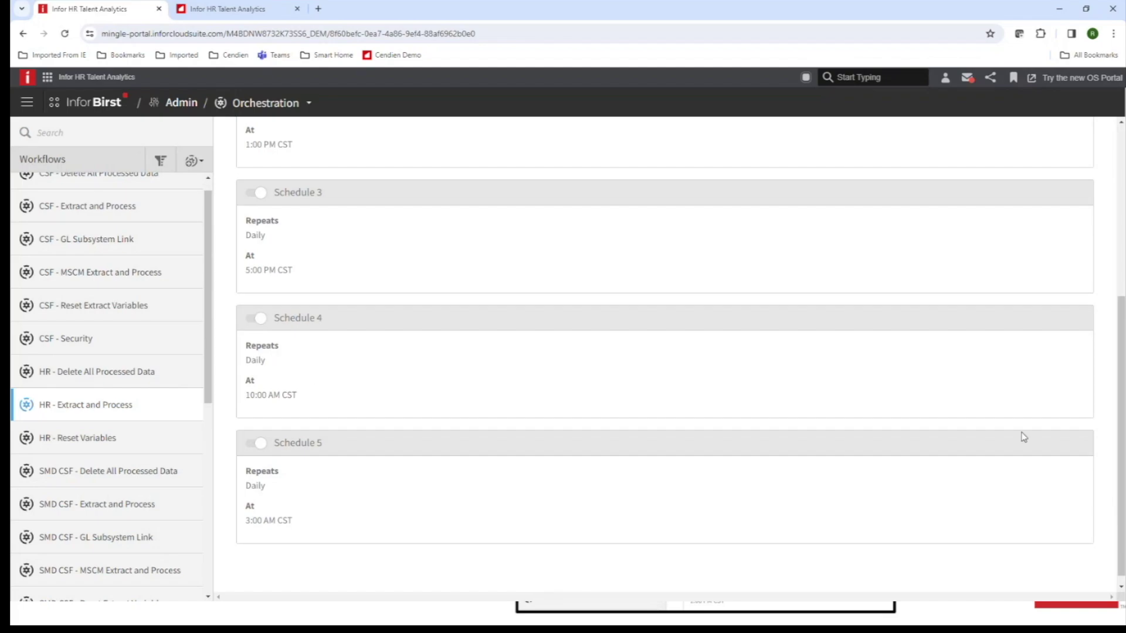
{"action": "left_click_drag", "start_coordinate": [1120, 423], "coordinate": [1118, 345]}
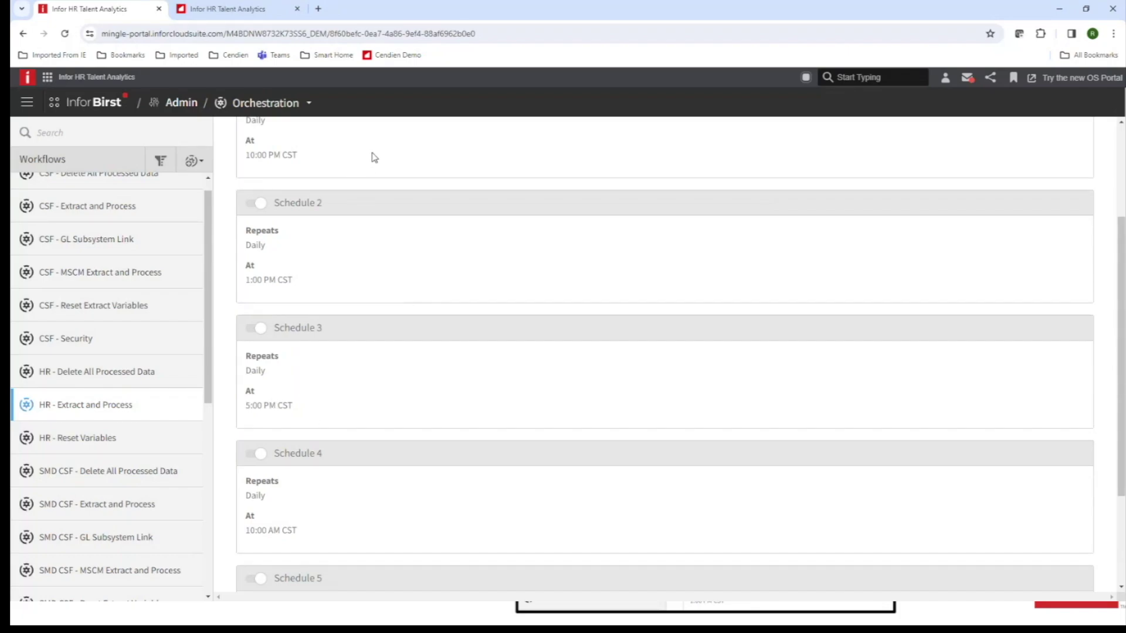
{"action": "left_click_drag", "start_coordinate": [1116, 292], "coordinate": [1121, 197]}
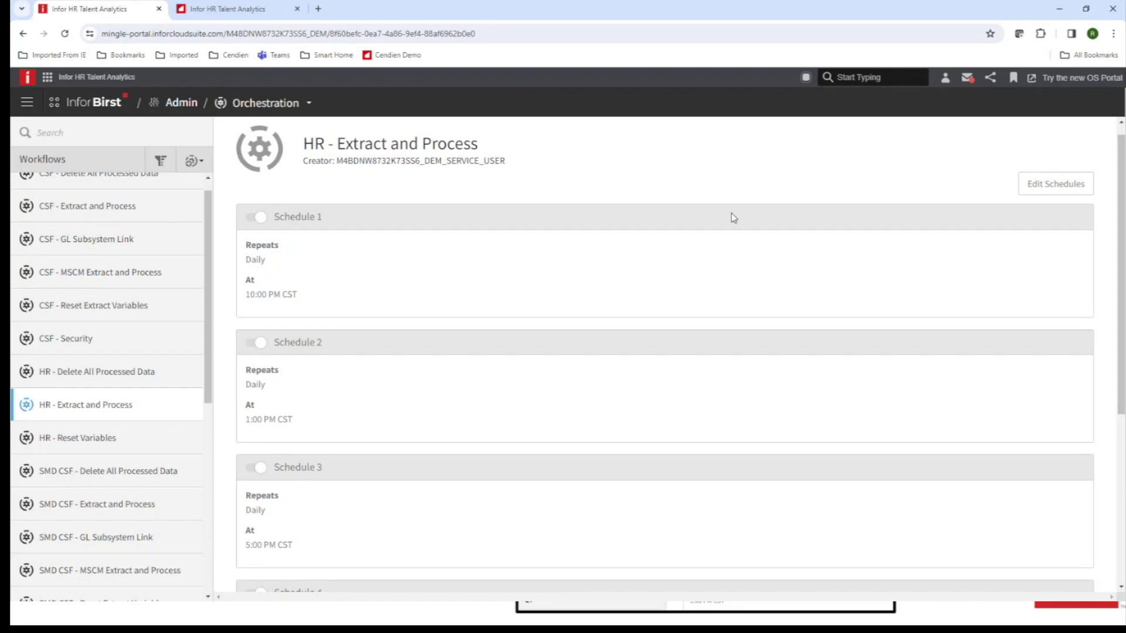
Edit the HR - Extract and Process schedules and check Schedule 1's Repeats options, keeping Daily.
{"action": "left_click", "coordinate": [1041, 188]}
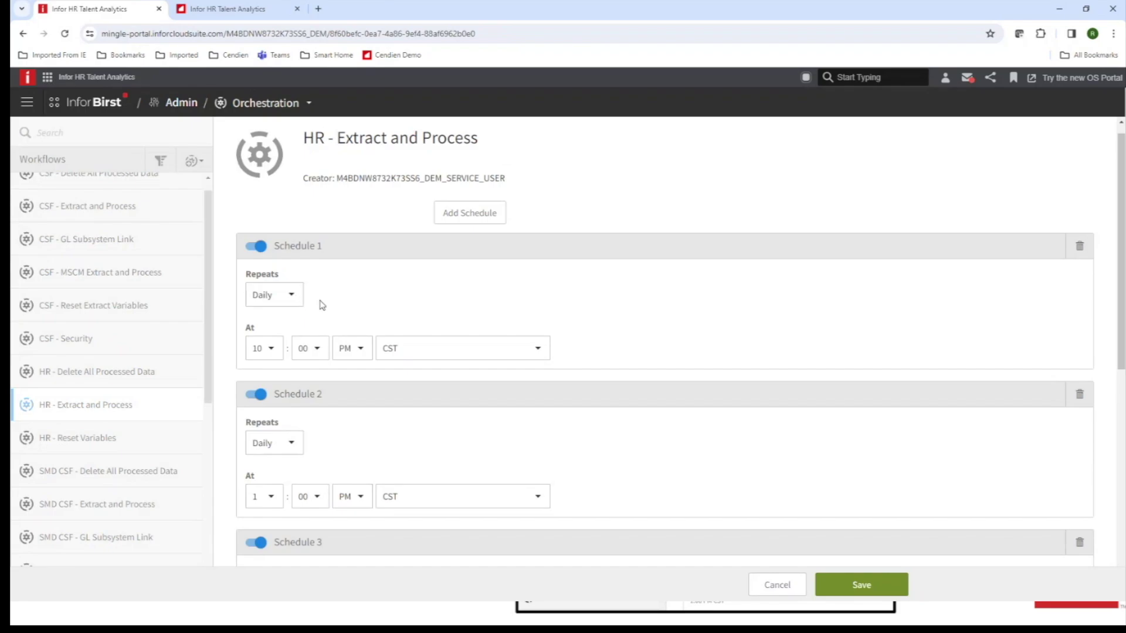
{"action": "left_click", "coordinate": [294, 301]}
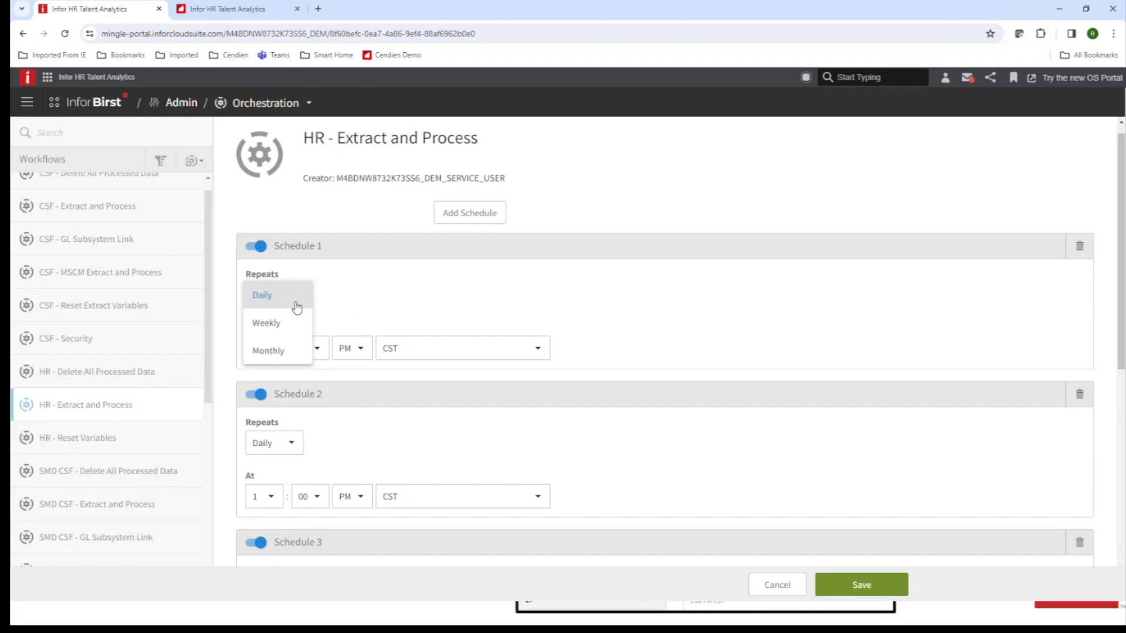
{"action": "left_click", "coordinate": [381, 294]}
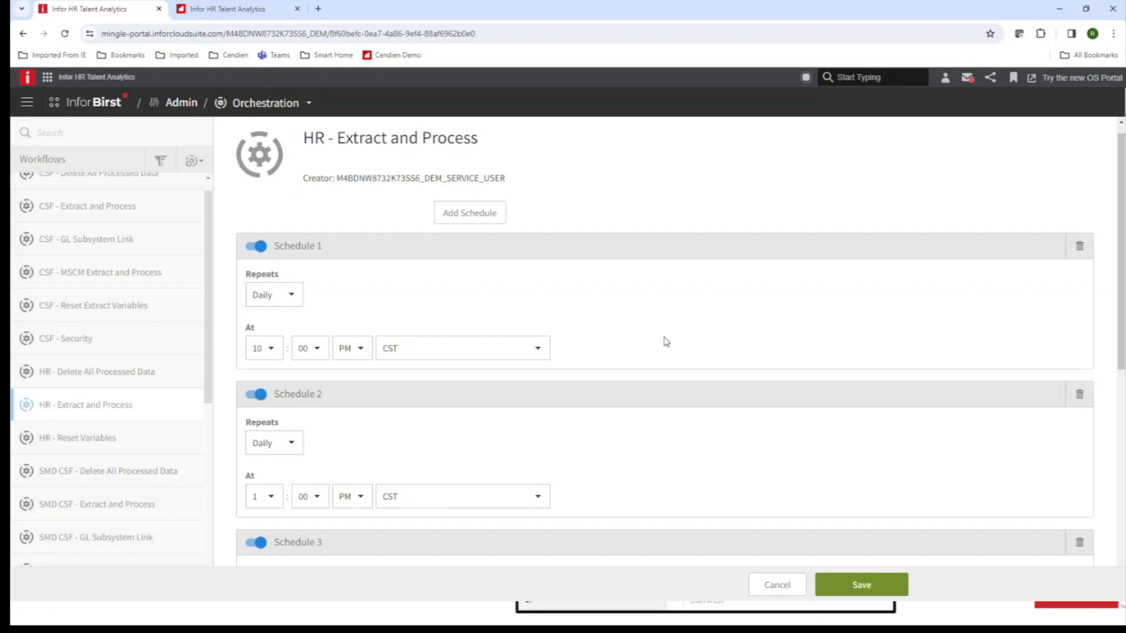
Cancel the edits and show HR - Delete All Processed Data's daily 1:00 AM CST schedule.
{"action": "left_click", "coordinate": [770, 585]}
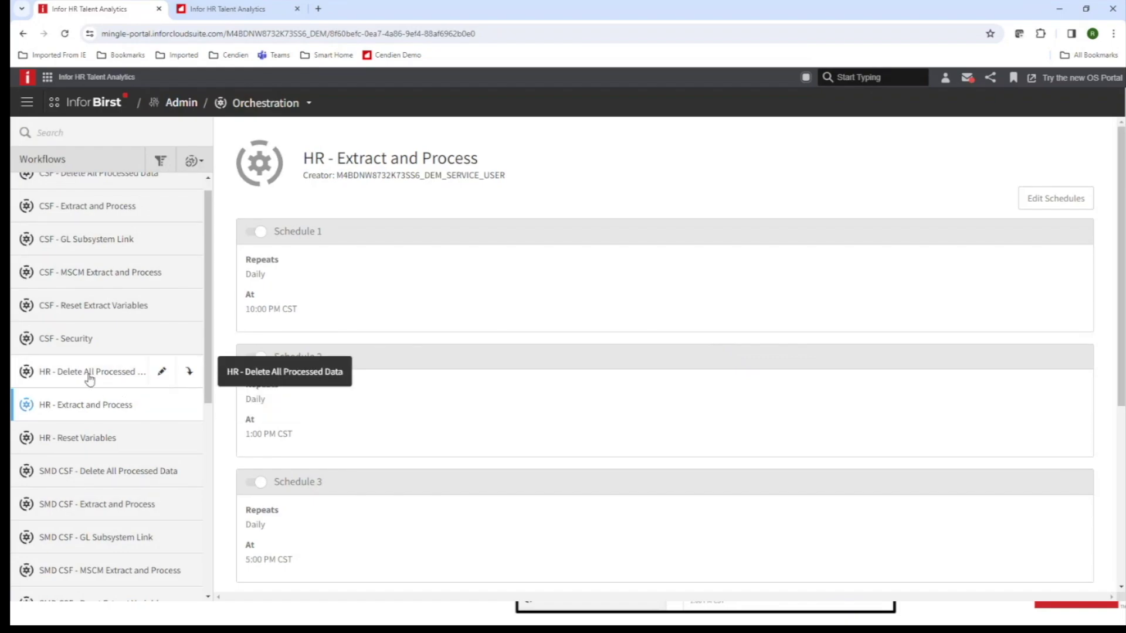
{"action": "left_click", "coordinate": [189, 375]}
{"action": "left_click", "coordinate": [159, 447]}
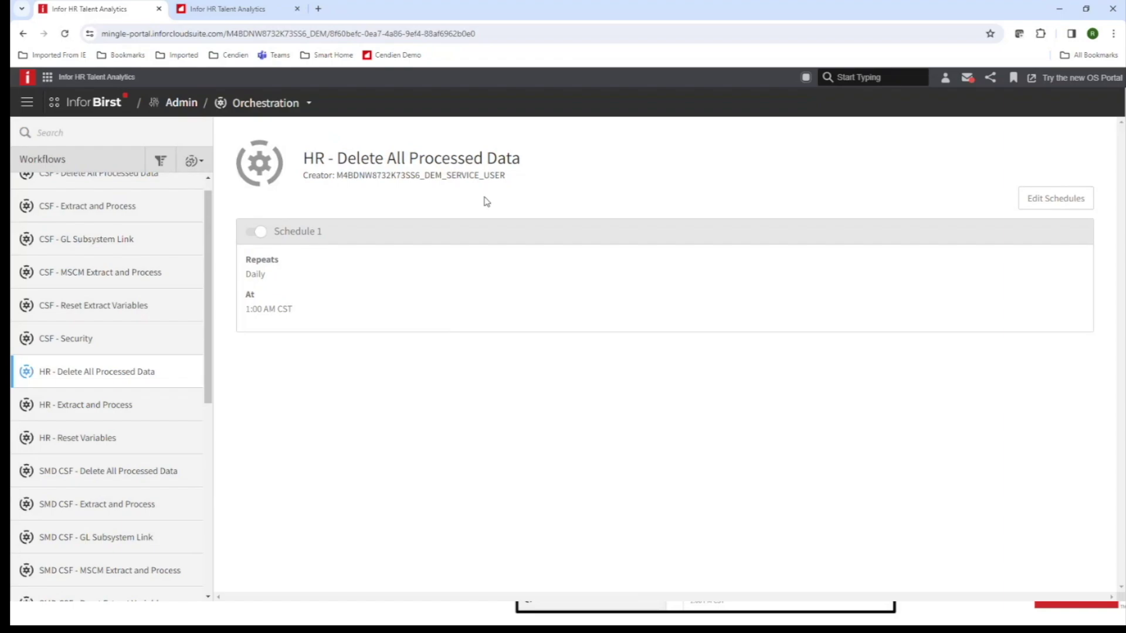
View HR - Reset Variables' three set-variable steps, then its daily 2:00 AM CST schedule.
{"action": "left_click", "coordinate": [102, 443]}
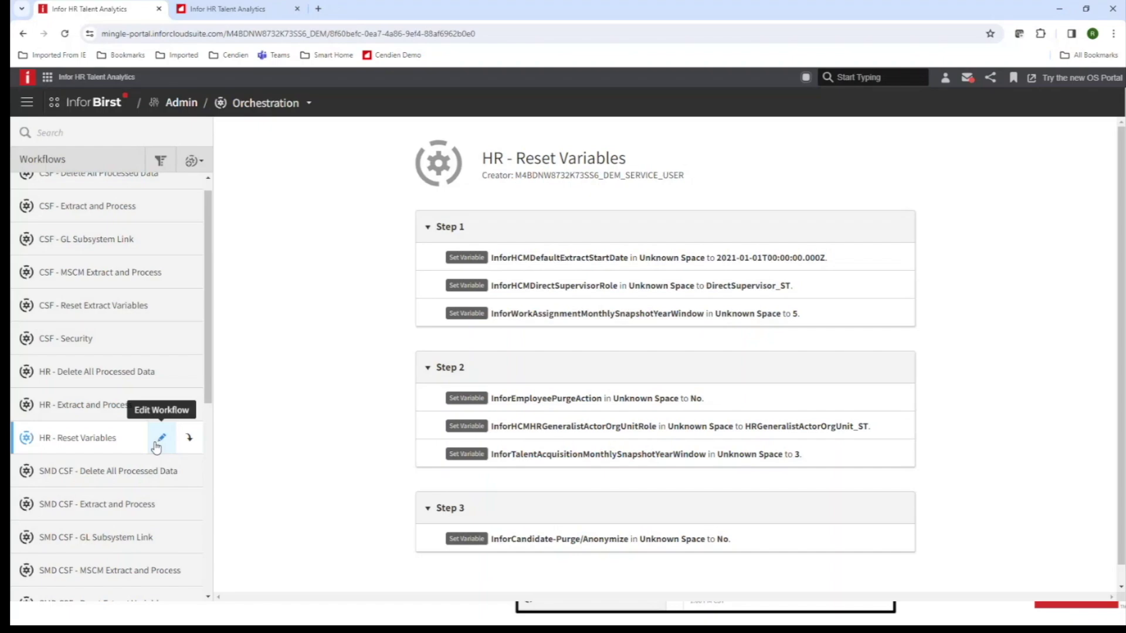
{"action": "left_click", "coordinate": [189, 437]}
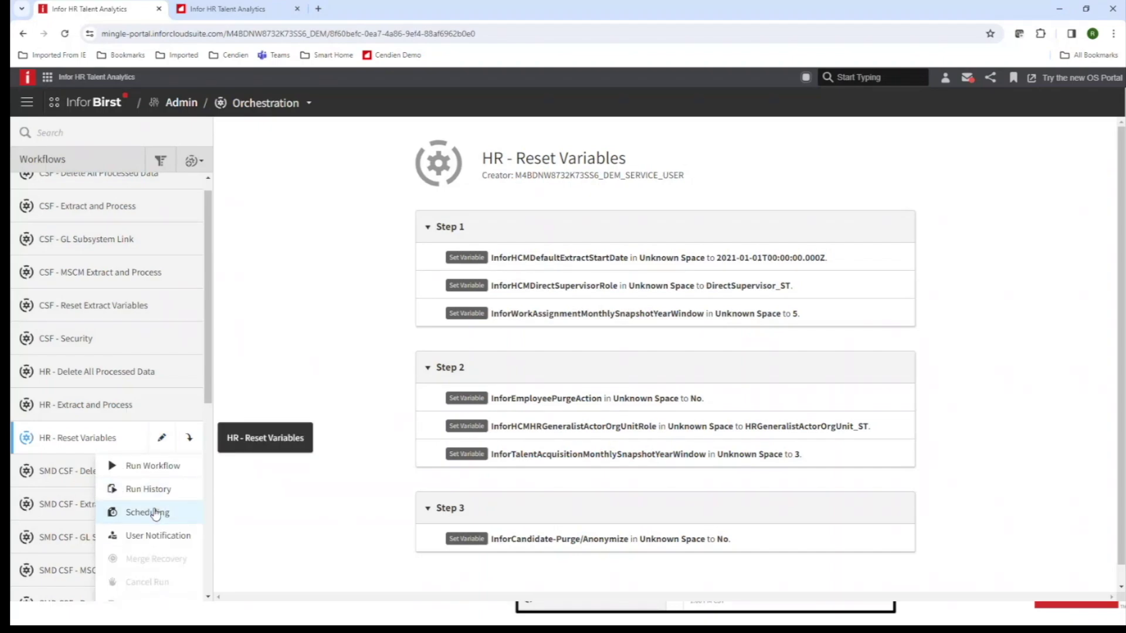
{"action": "left_click", "coordinate": [155, 512]}
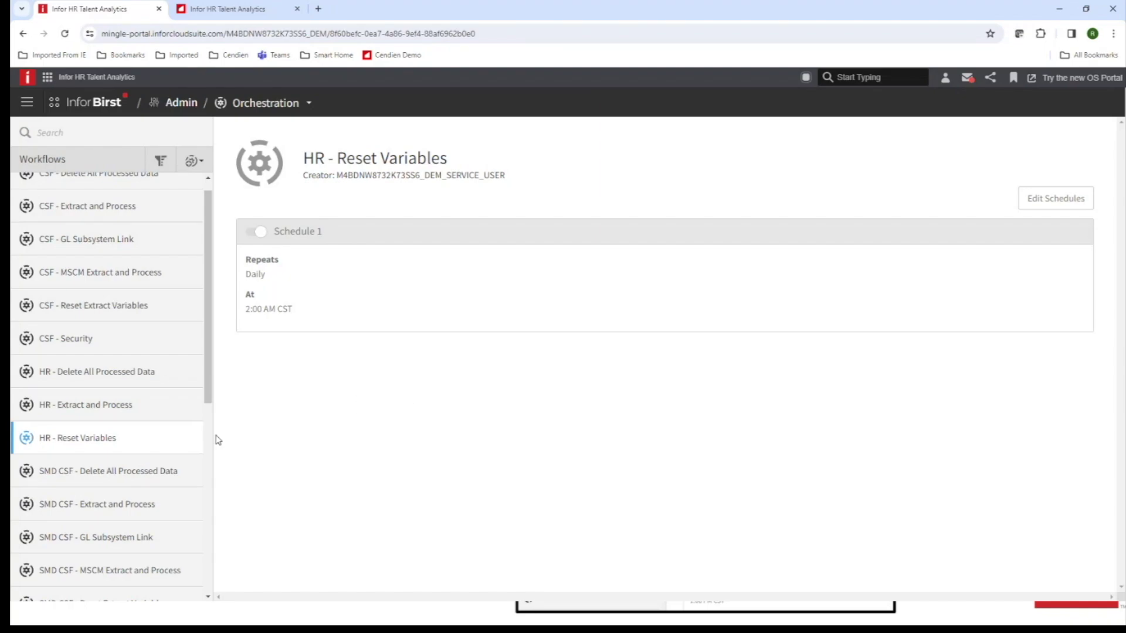
Show HR - Extract and Process schedules, scrolling down to Schedule 5 at 3:00 AM CST.
{"action": "left_click", "coordinate": [132, 408]}
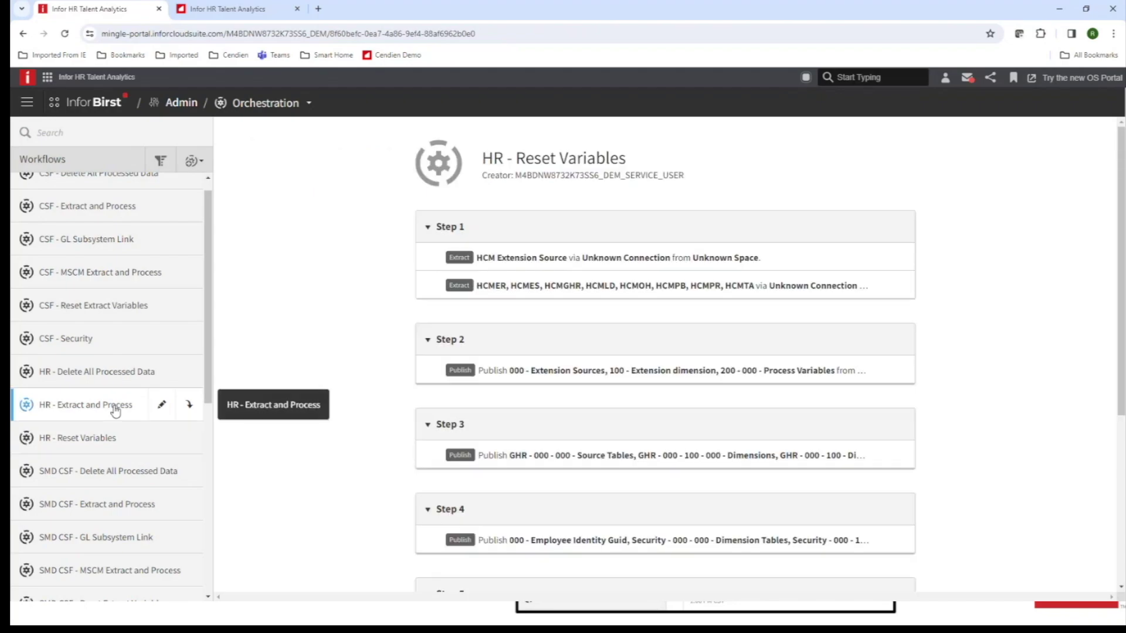
{"action": "left_click", "coordinate": [189, 407]}
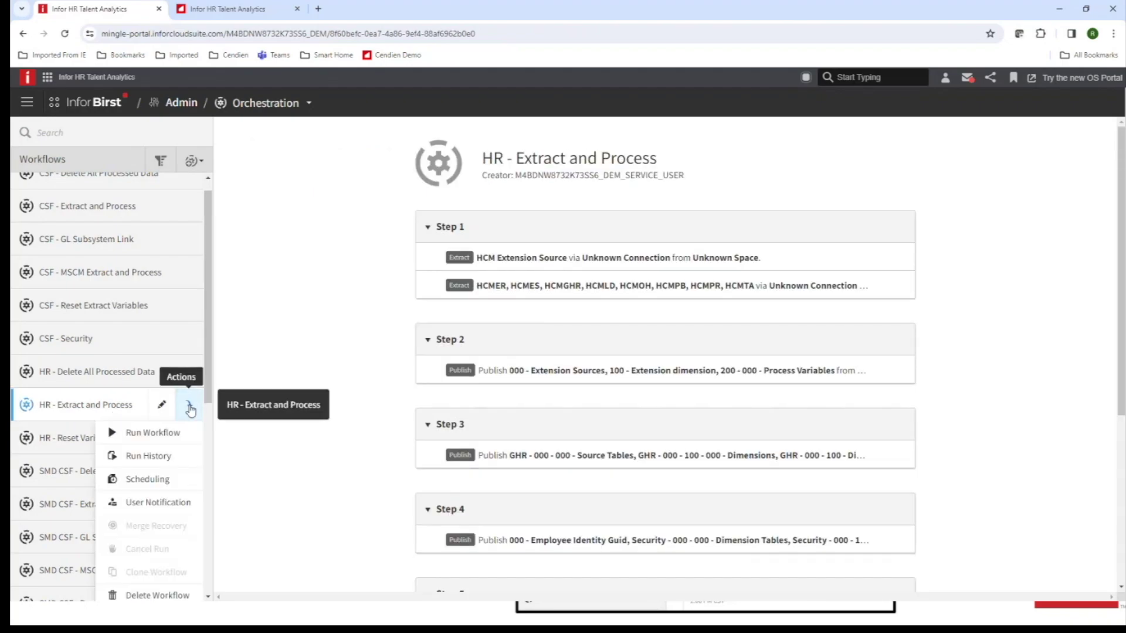
{"action": "left_click", "coordinate": [166, 476]}
{"action": "scroll", "coordinate": [498, 481], "scroll_direction": "down", "scroll_amount": 1}
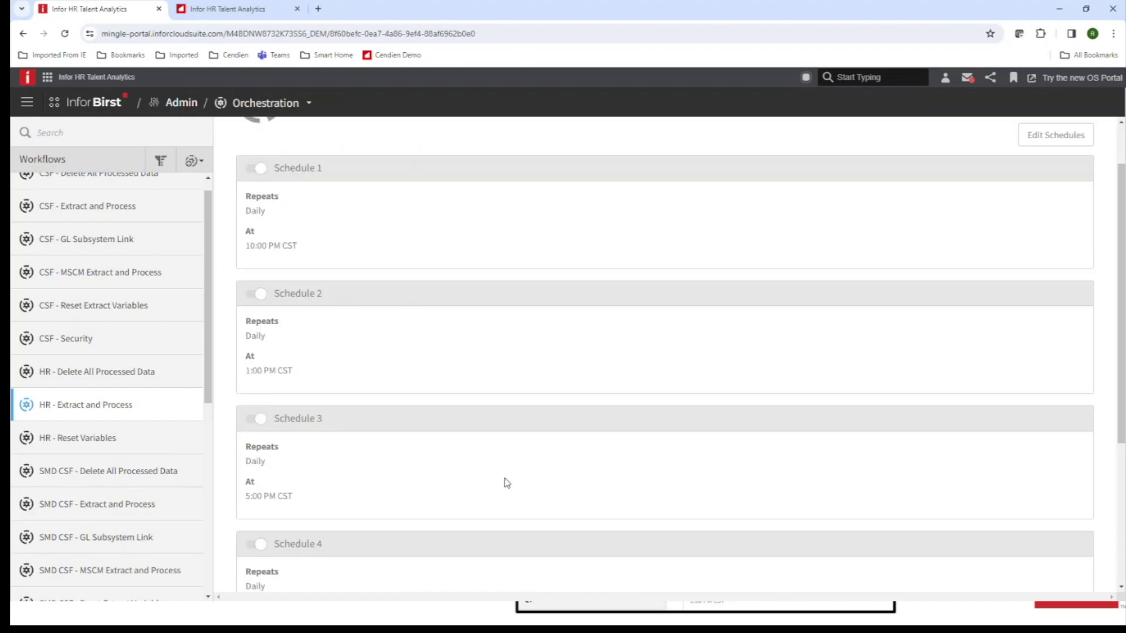
{"action": "scroll", "coordinate": [507, 482], "scroll_direction": "down", "scroll_amount": 4}
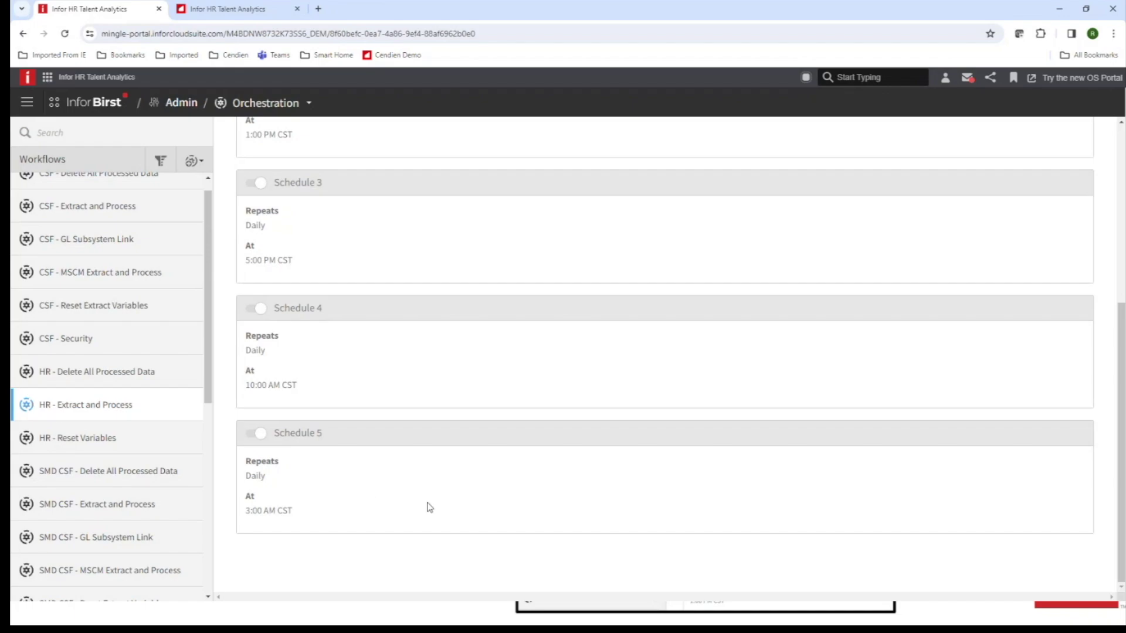
Scroll through HR - Extract and Process's seven steps, then view HR - Delete All Processed Data's steps.
{"action": "left_click", "coordinate": [132, 409]}
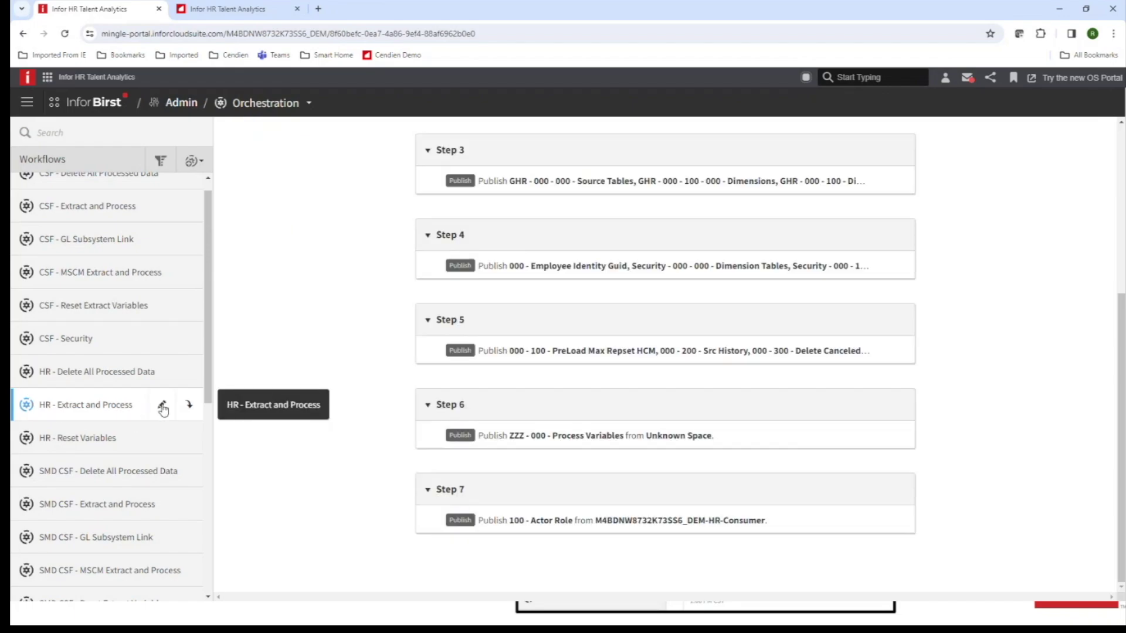
{"action": "scroll", "coordinate": [1106, 299], "scroll_direction": "up", "scroll_amount": 1}
{"action": "scroll", "coordinate": [1106, 299], "scroll_direction": "up", "scroll_amount": 3}
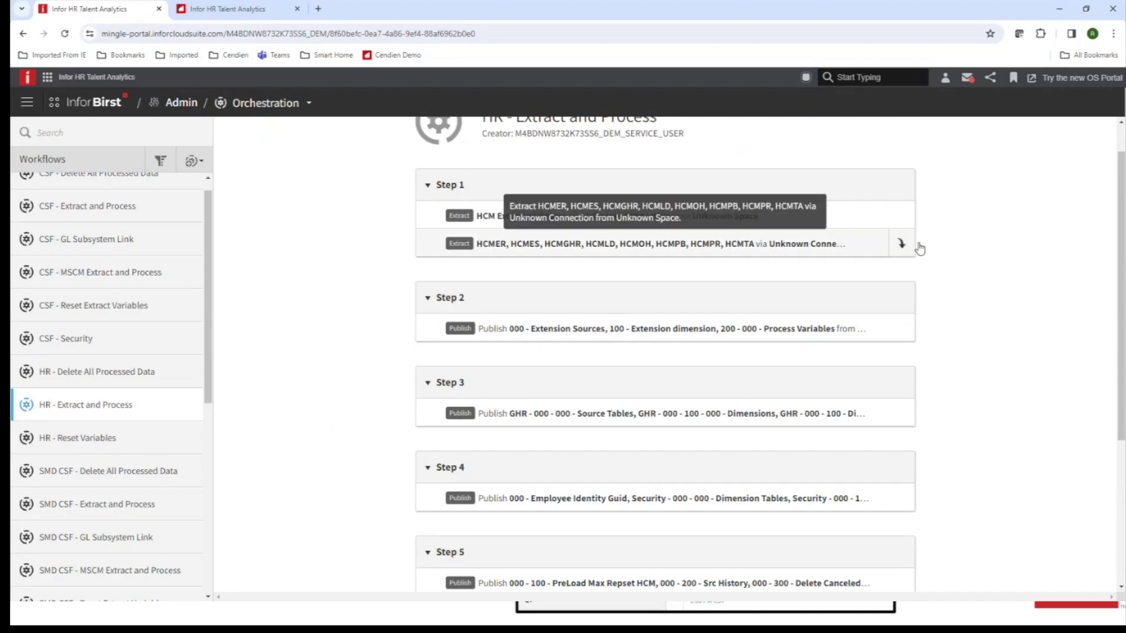
{"action": "scroll", "coordinate": [645, 293], "scroll_direction": "up", "scroll_amount": 1}
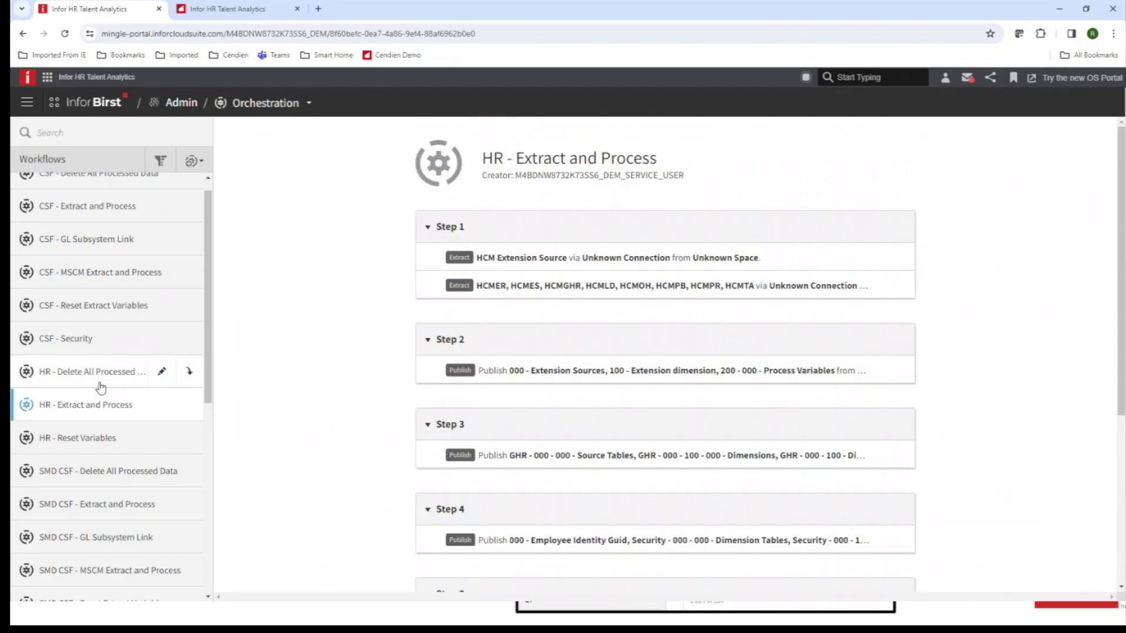
{"action": "left_click", "coordinate": [101, 382]}
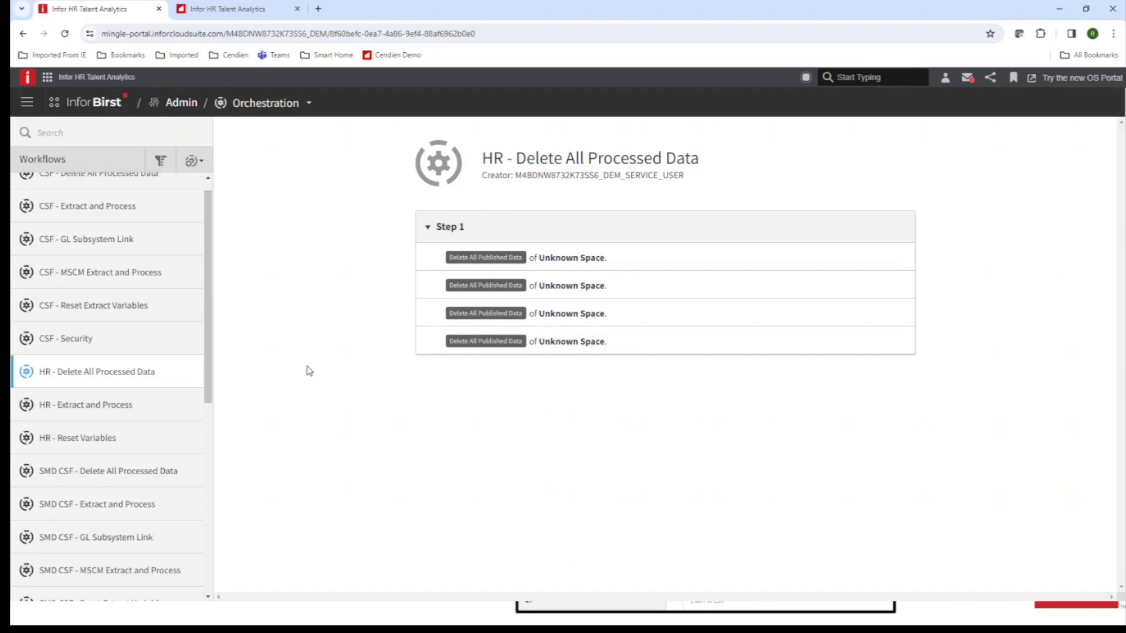
Return to the Birst Admin home tiles, then advance the slide show to Key Features.
{"action": "left_click", "coordinate": [179, 107]}
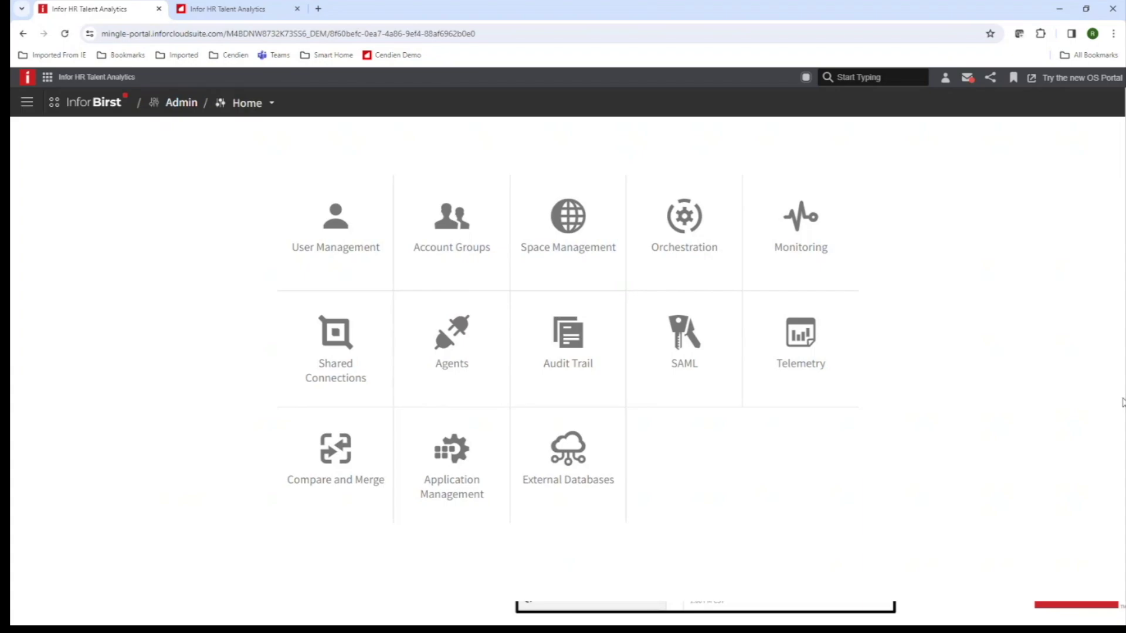
{"action": "key", "text": "alt+Tab"}
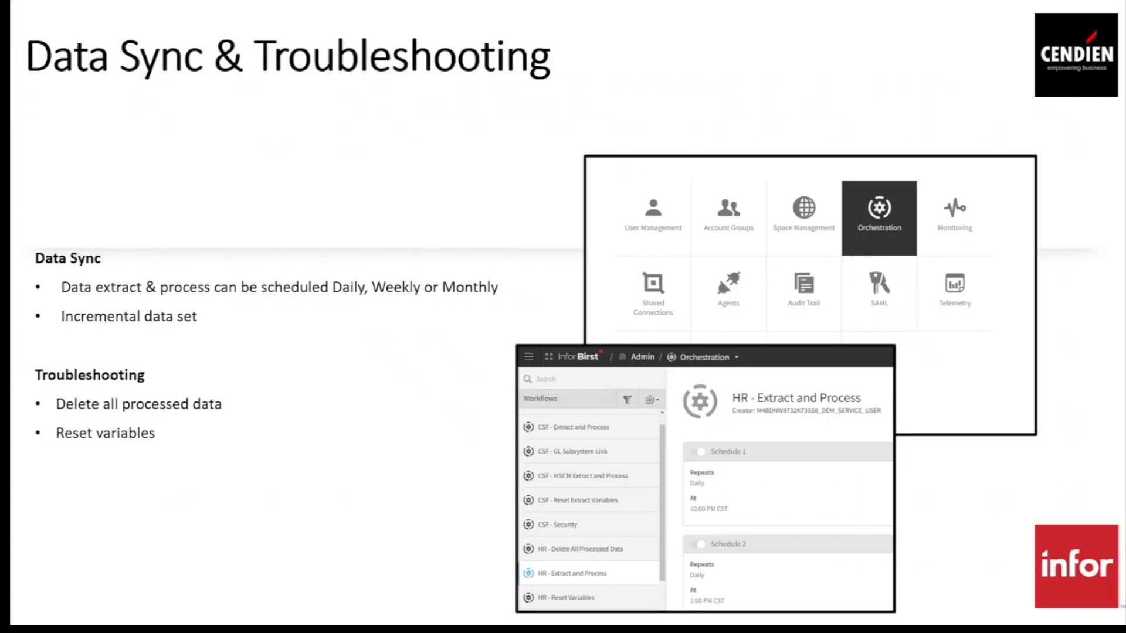
{"action": "left_click", "coordinate": [326, 430]}
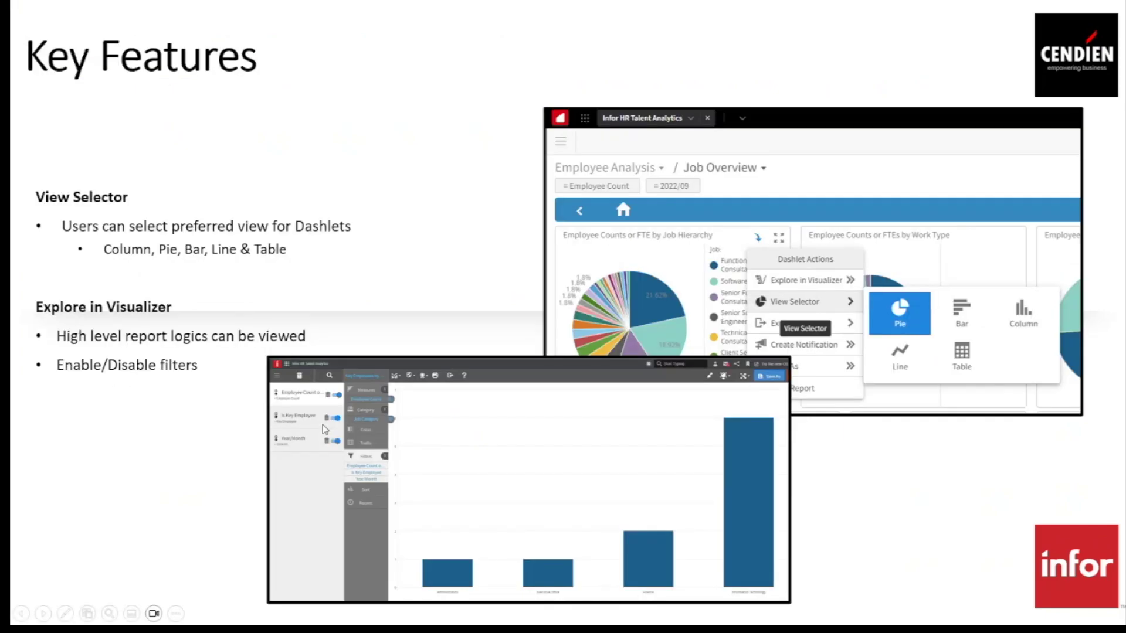
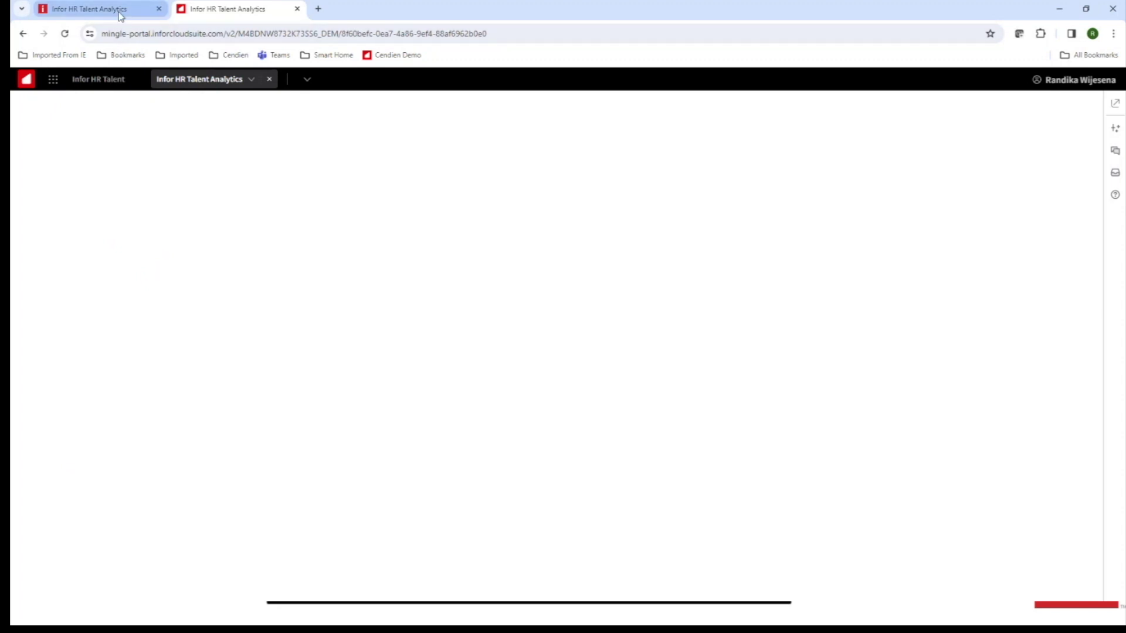
Switch to the other HR Talent Analytics tab and go to Dashboards from the navigation menu.
{"action": "left_click", "coordinate": [89, 10]}
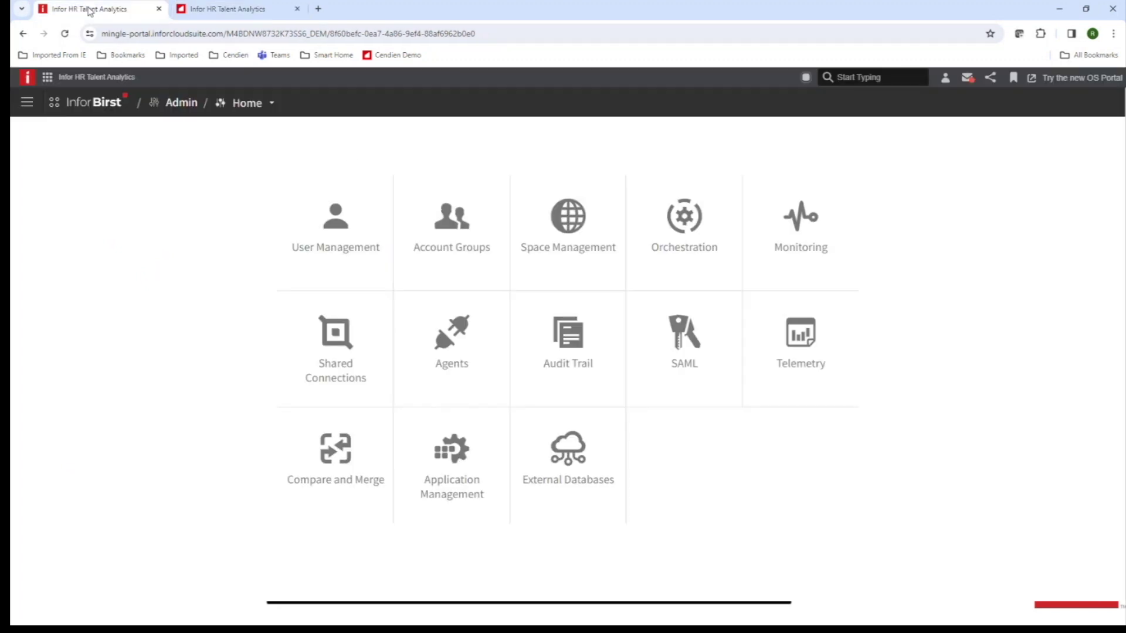
{"action": "left_click", "coordinate": [27, 102]}
{"action": "left_click", "coordinate": [92, 159]}
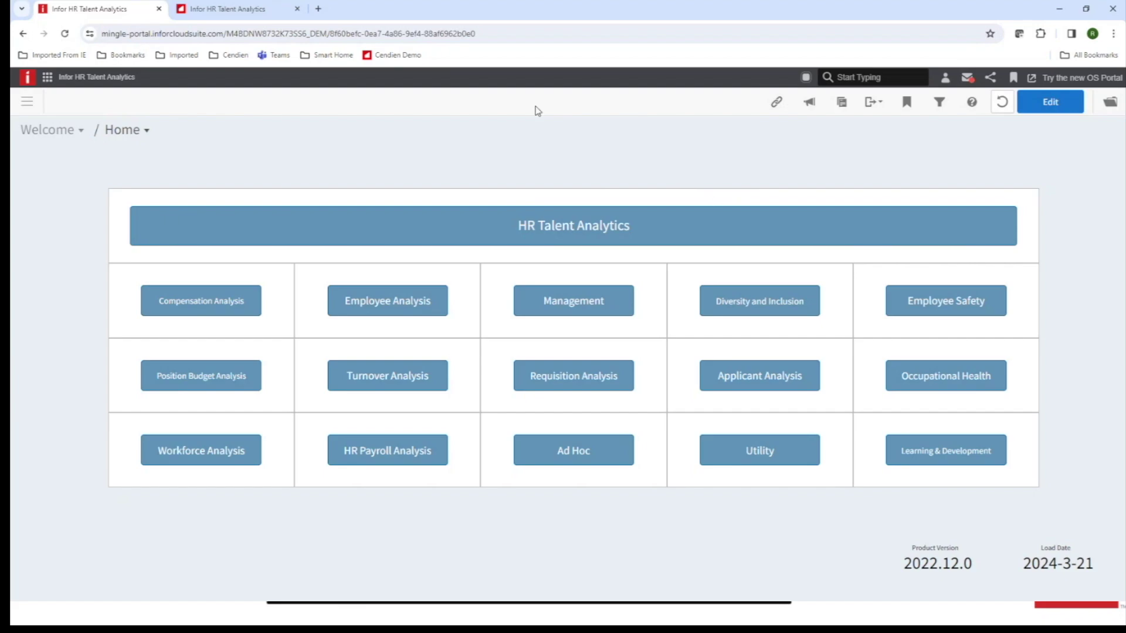
Open the Employee Analysis Overview dashboard from the home page.
{"action": "left_click", "coordinate": [385, 304]}
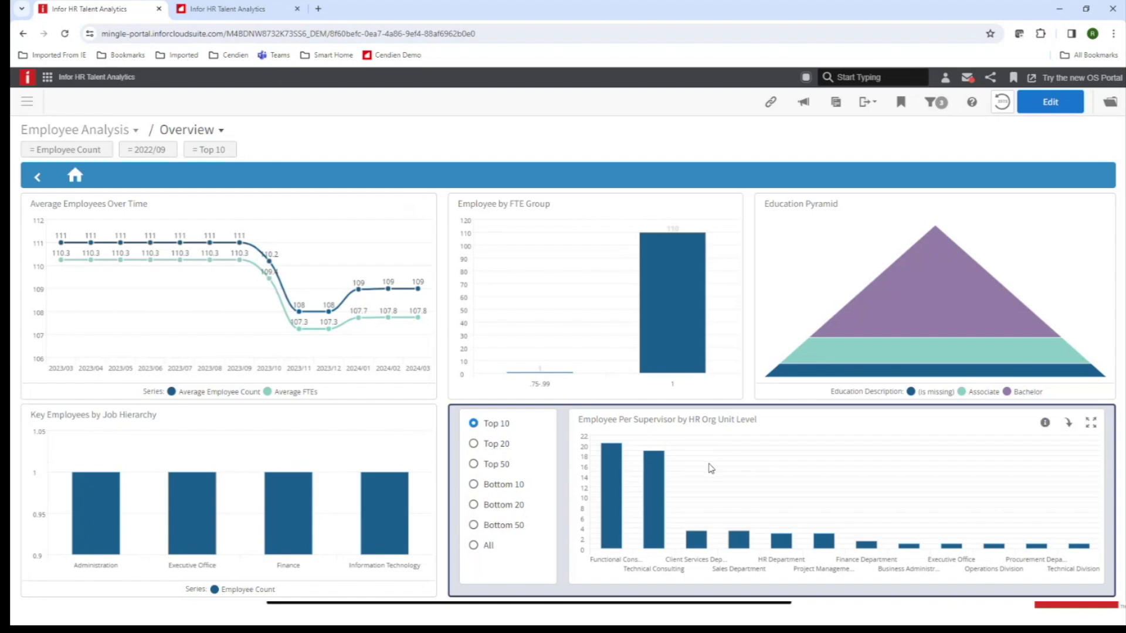
Change the Year/Month filter from 2022/09 to 2024/03 and apply it.
{"action": "left_click", "coordinate": [154, 151]}
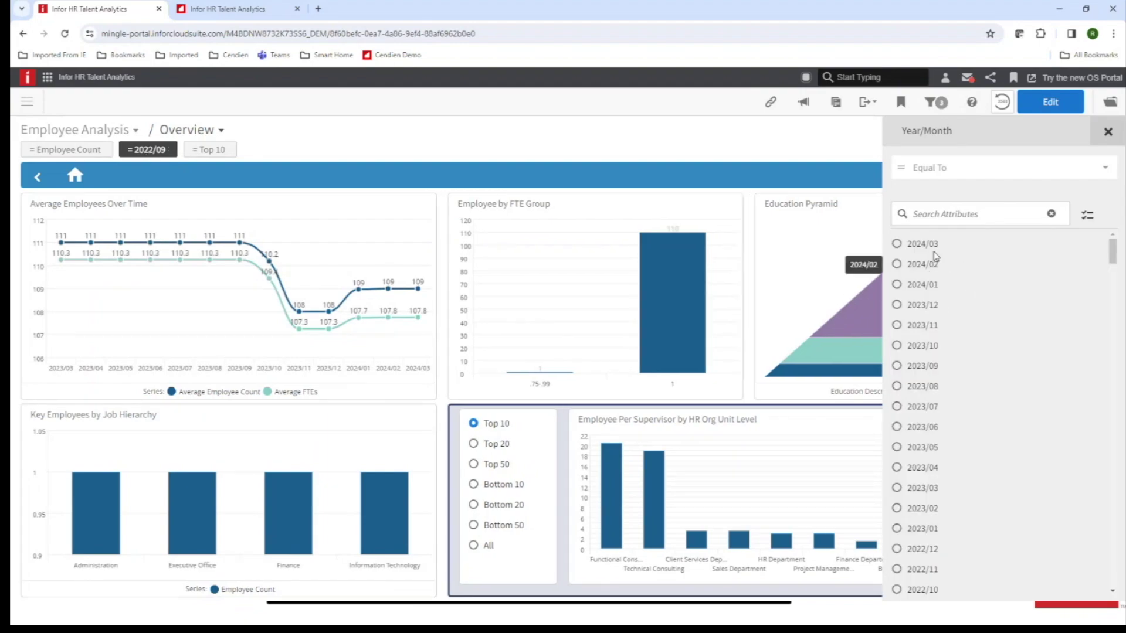
{"action": "left_click", "coordinate": [897, 244]}
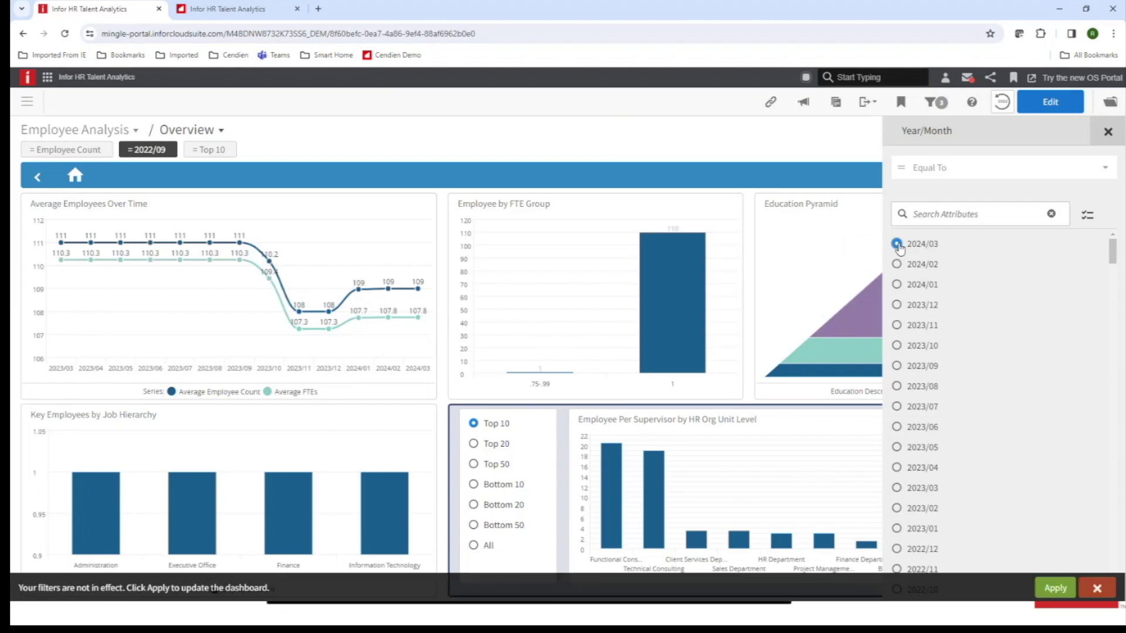
{"action": "left_click", "coordinate": [1054, 590]}
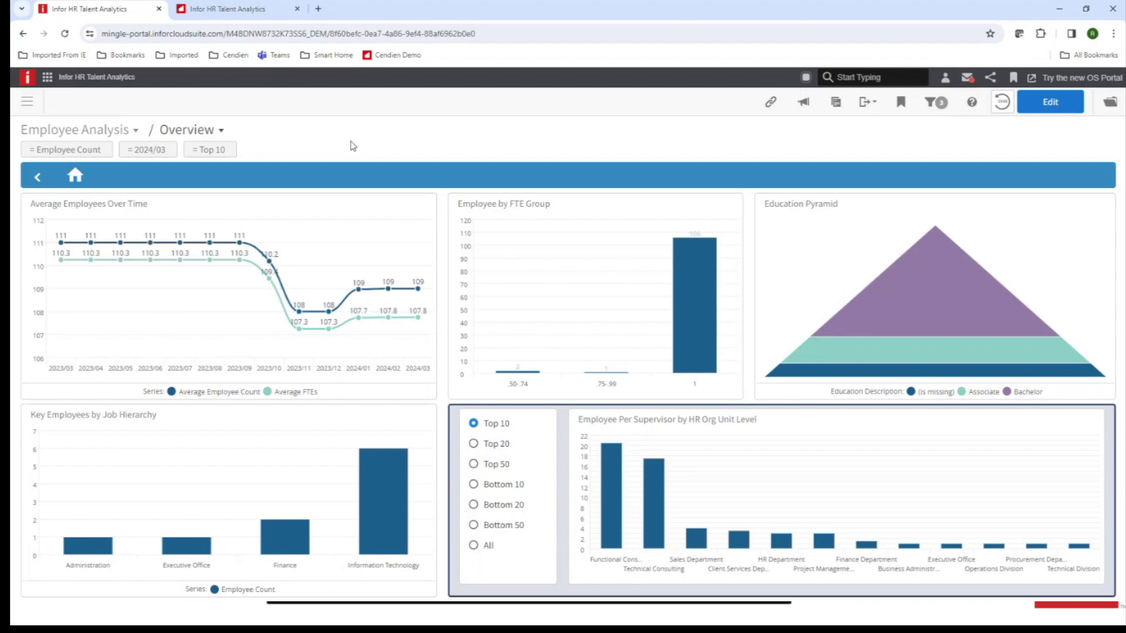
Switch to the Cendien Dashboard collection's CEN Employee Details page.
{"action": "left_click", "coordinate": [126, 130]}
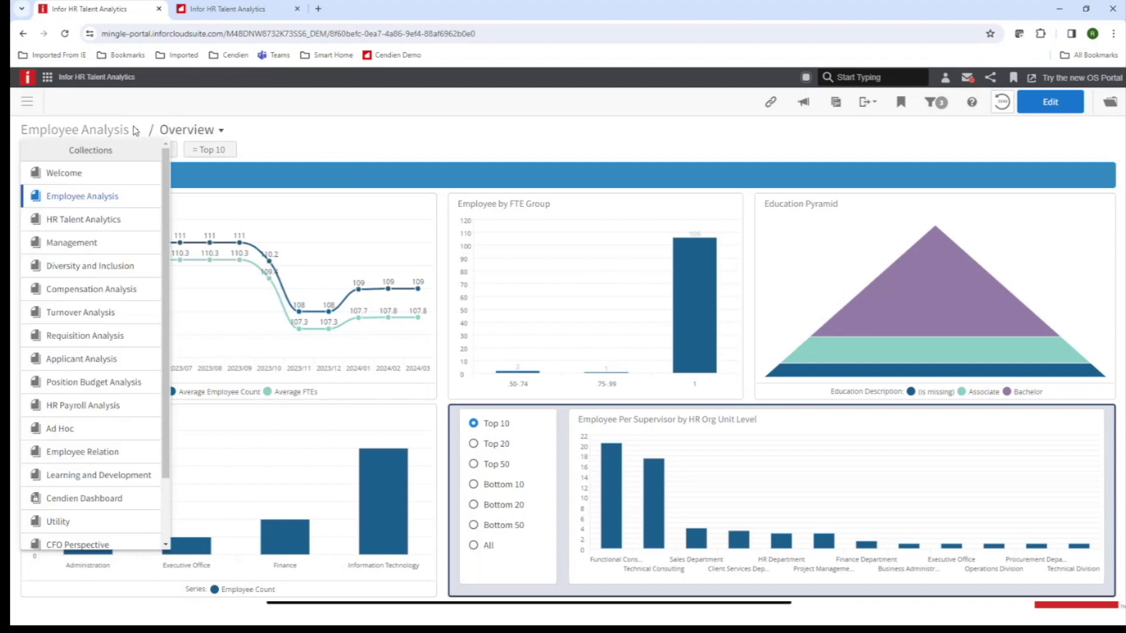
{"action": "left_click_drag", "start_coordinate": [164, 289], "coordinate": [162, 354]}
{"action": "left_click", "coordinate": [74, 423]}
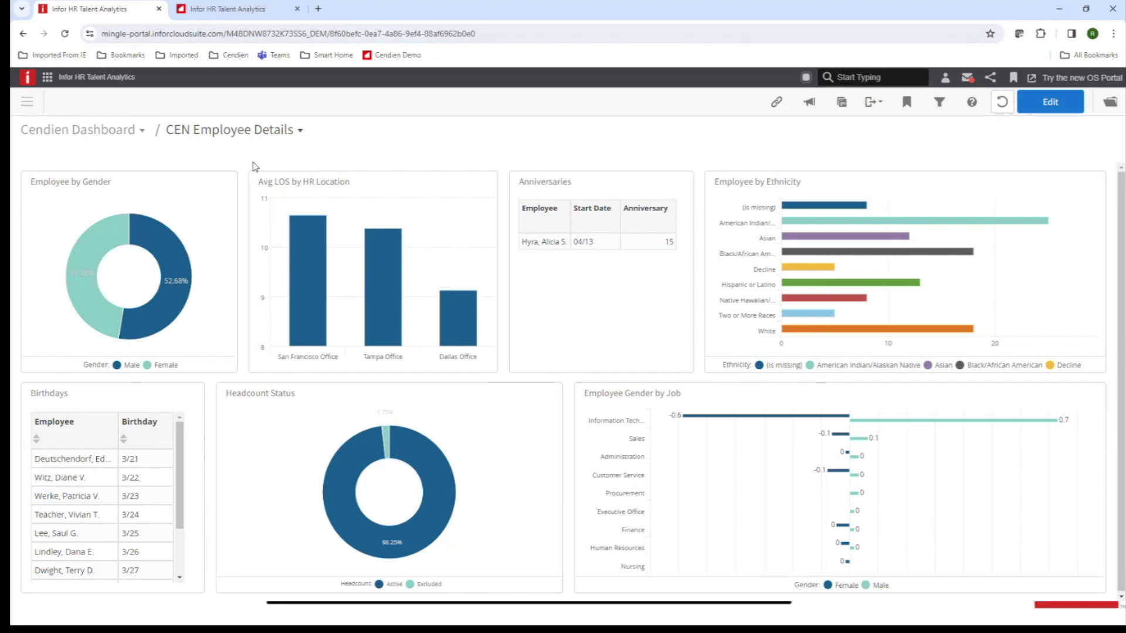
Redraw the Employee by Gender dashlet as a bar chart.
{"action": "mouse_move", "coordinate": [187, 210]}
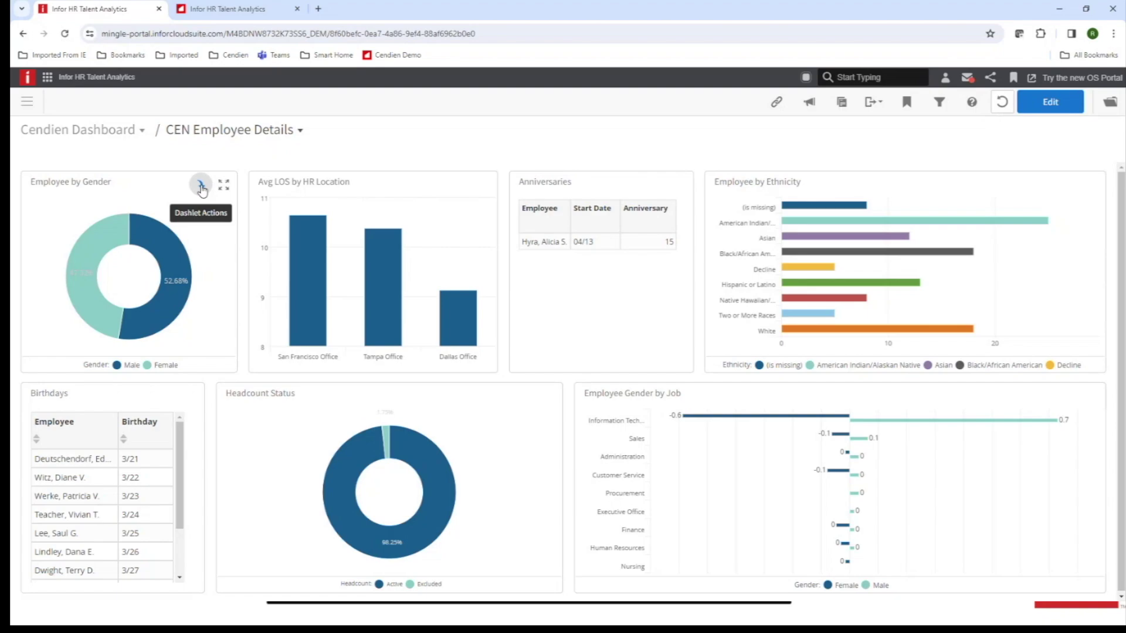
{"action": "left_click", "coordinate": [201, 186]}
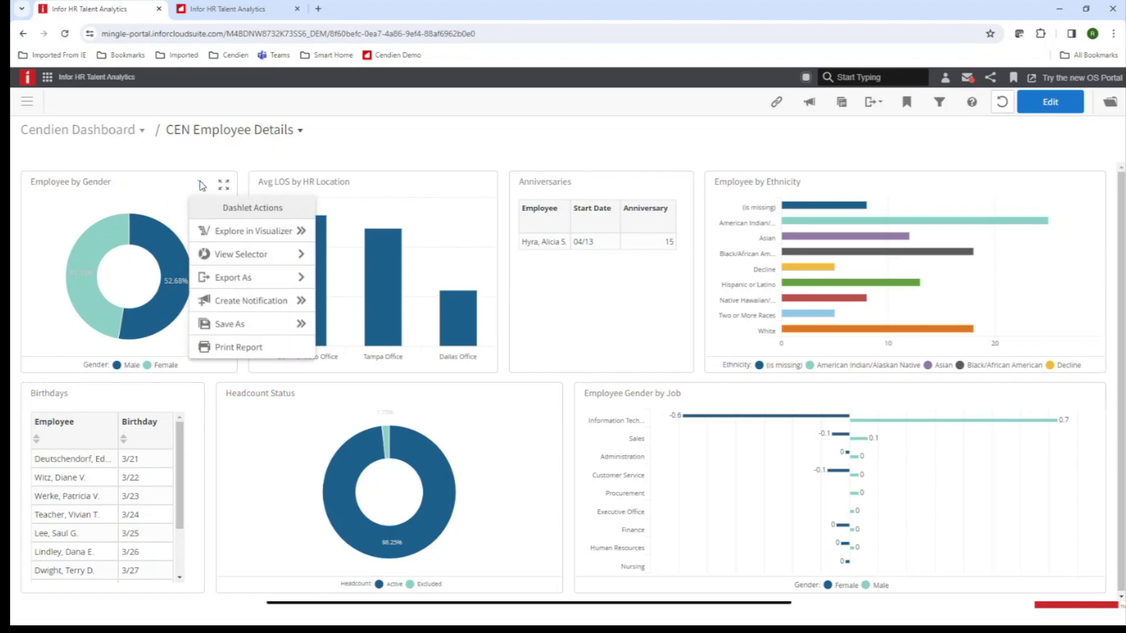
{"action": "mouse_move", "coordinate": [246, 256]}
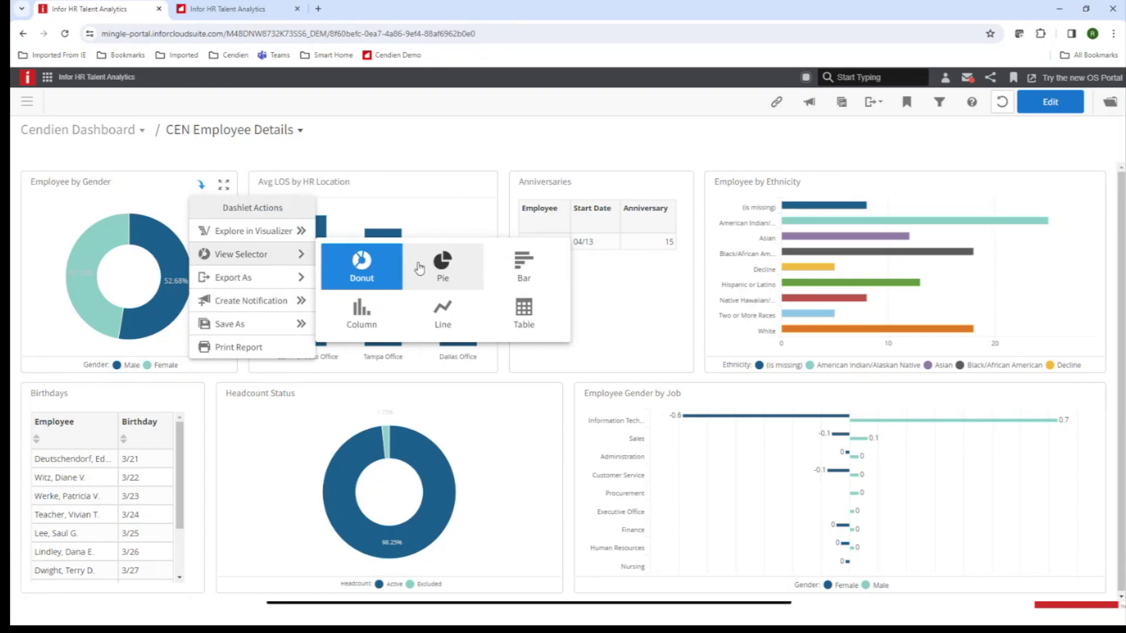
{"action": "left_click", "coordinate": [521, 270]}
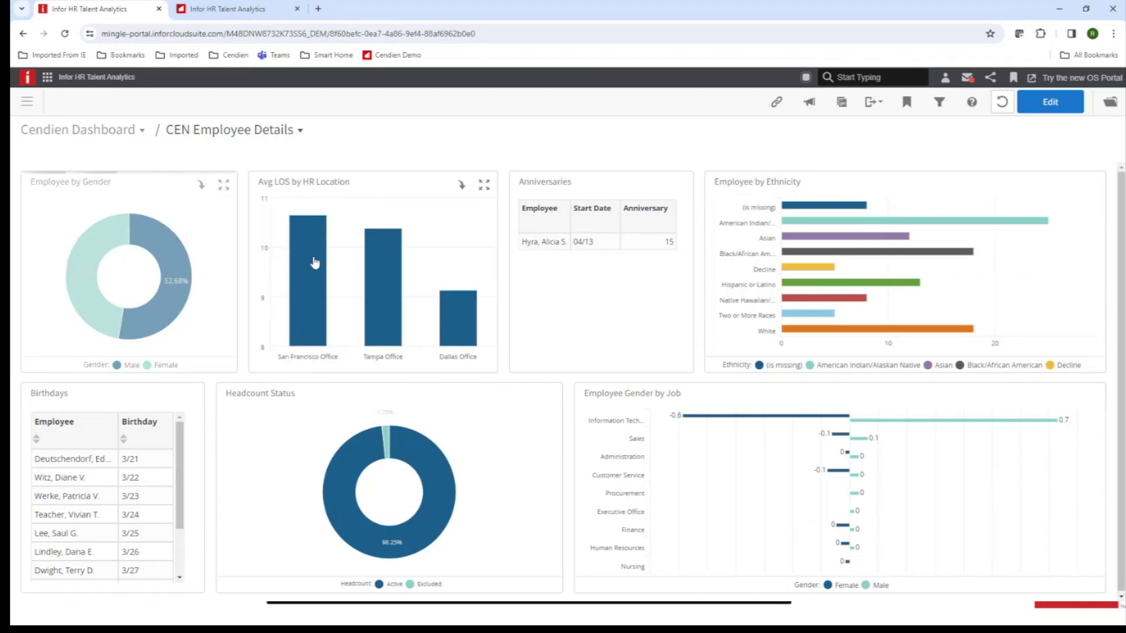
Switch Employee by Gender from the bar chart to a line chart.
{"action": "left_click", "coordinate": [202, 187]}
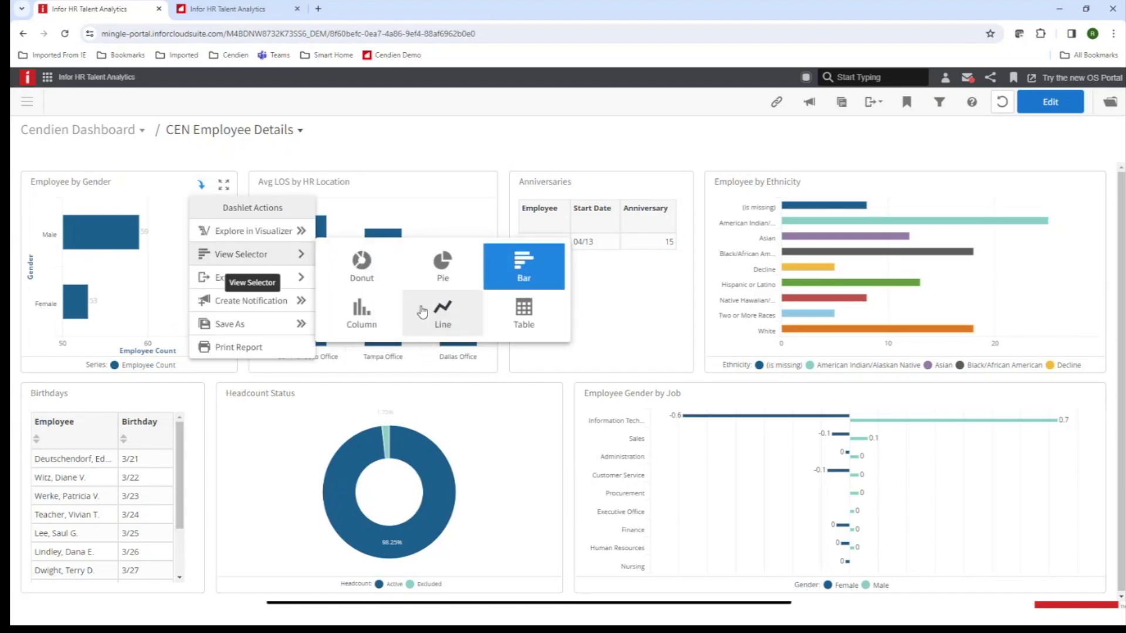
{"action": "left_click", "coordinate": [441, 318]}
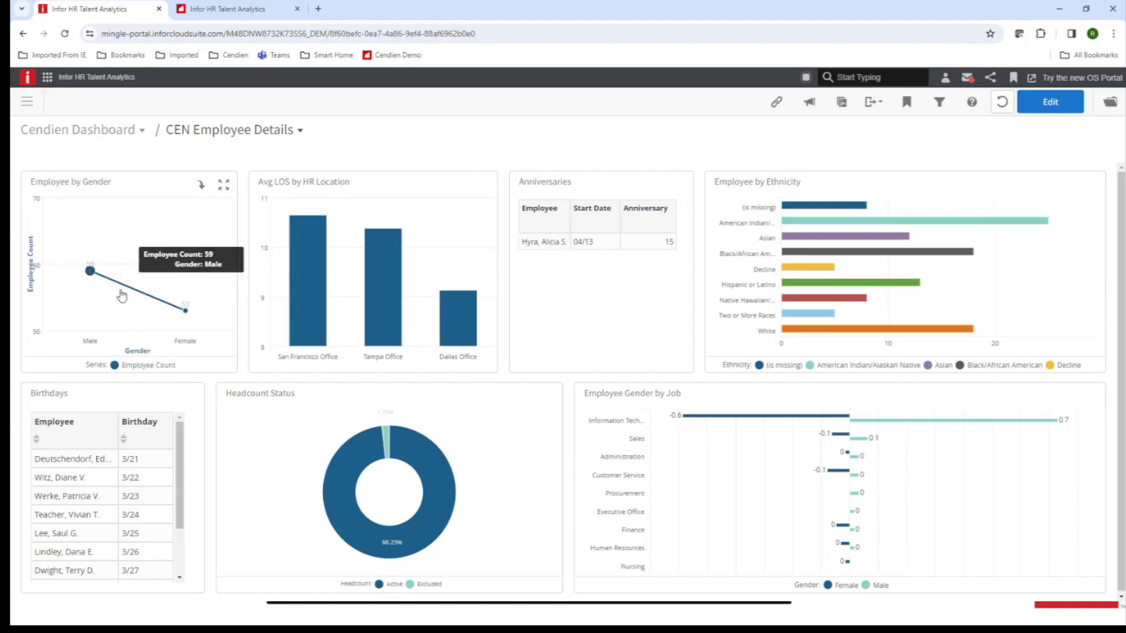
{"action": "left_click", "coordinate": [201, 185]}
{"action": "mouse_move", "coordinate": [240, 252]}
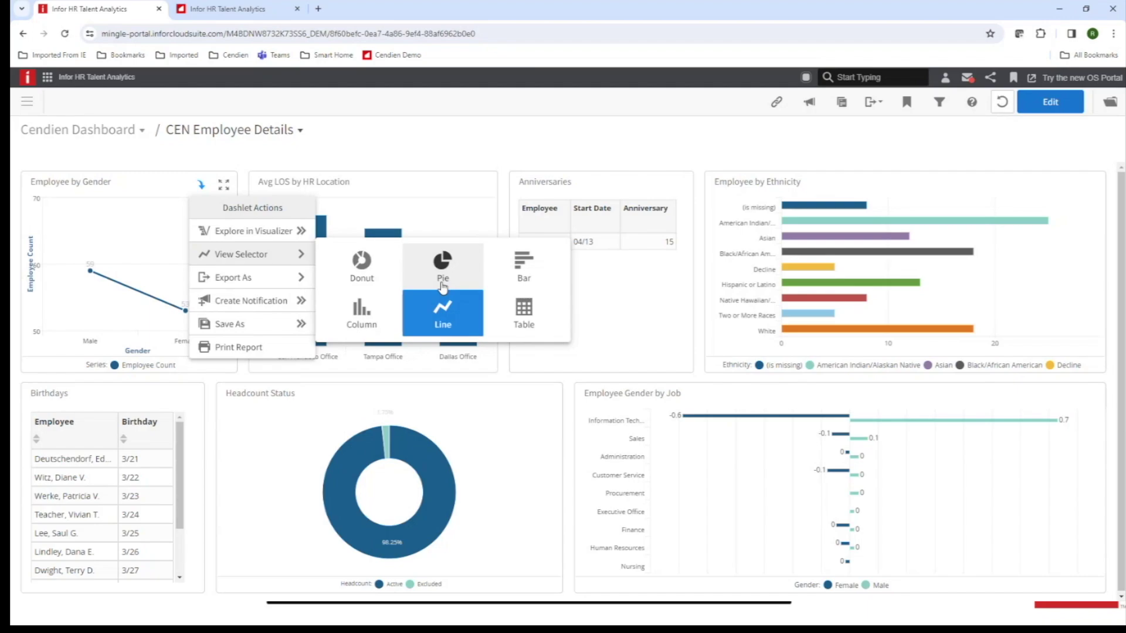
{"action": "left_click", "coordinate": [472, 146]}
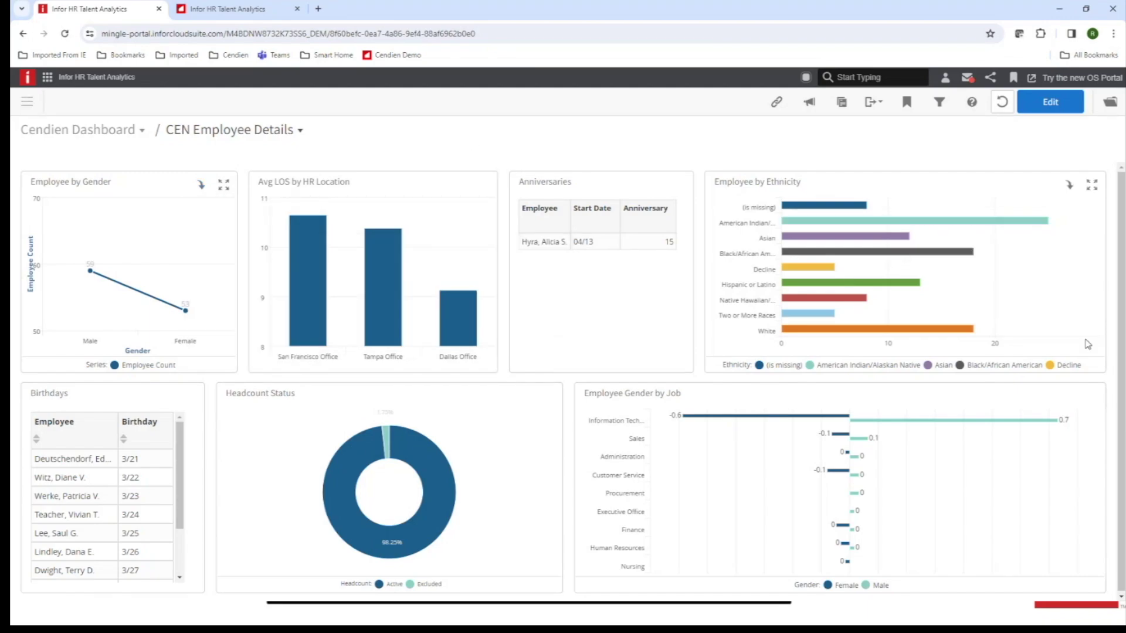
Show Employee Gender by Job as a table of female and male values per job category.
{"action": "left_click", "coordinate": [1067, 402]}
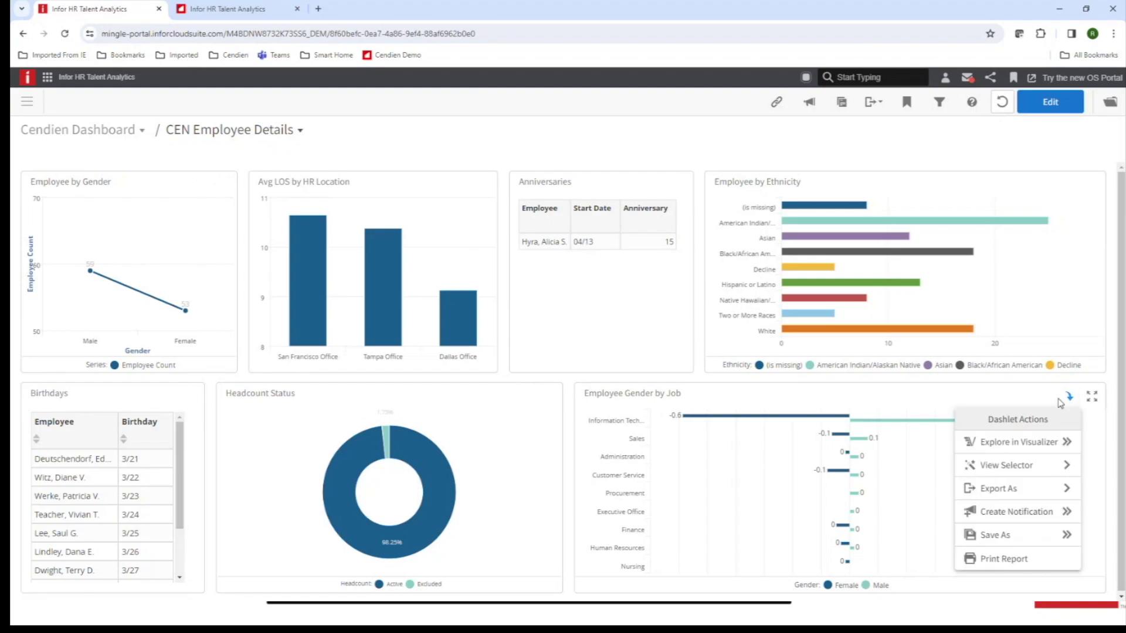
{"action": "mouse_move", "coordinate": [999, 468]}
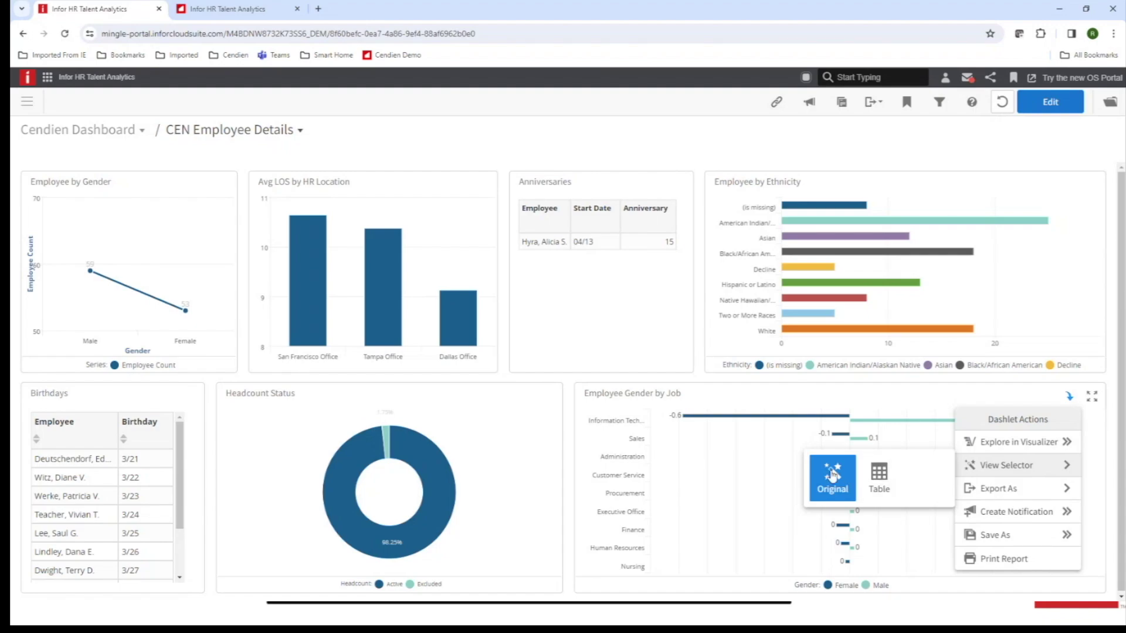
{"action": "left_click", "coordinate": [882, 478]}
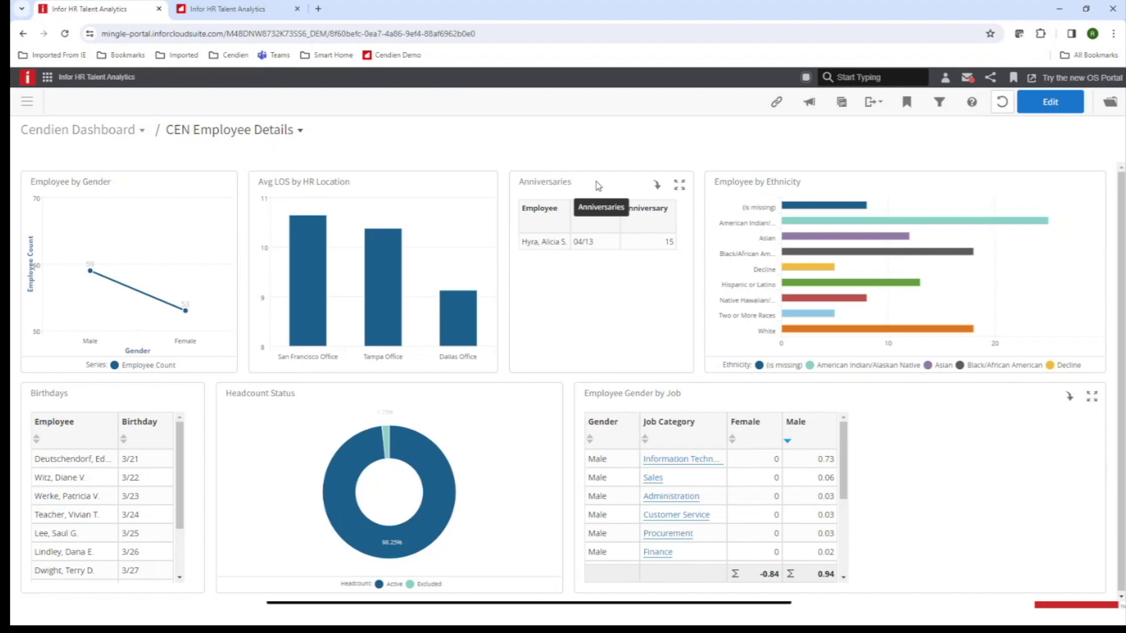
Check the Anniversaries export options without exporting, then bring up the Birthdays dashlet's actions.
{"action": "left_click", "coordinate": [657, 188]}
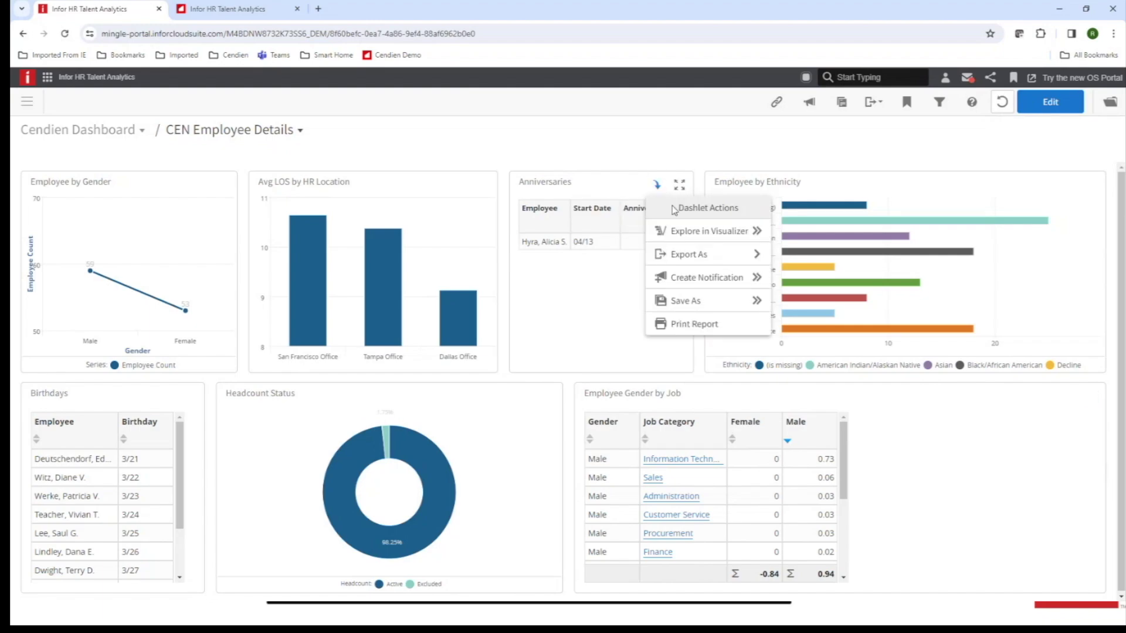
{"action": "mouse_move", "coordinate": [692, 258]}
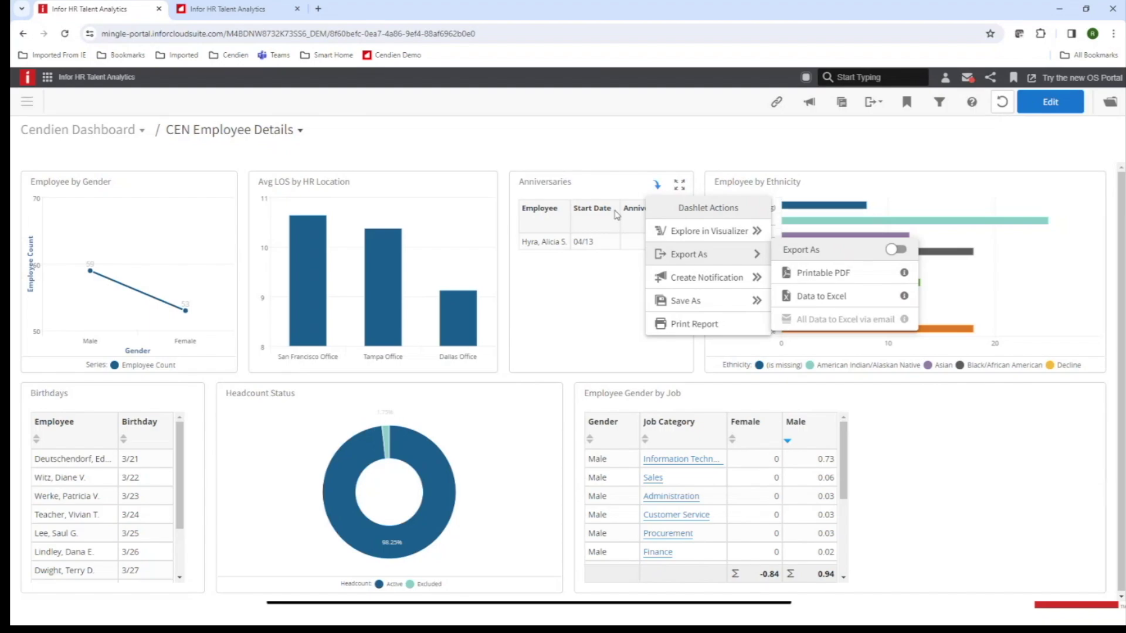
{"action": "left_click", "coordinate": [600, 149]}
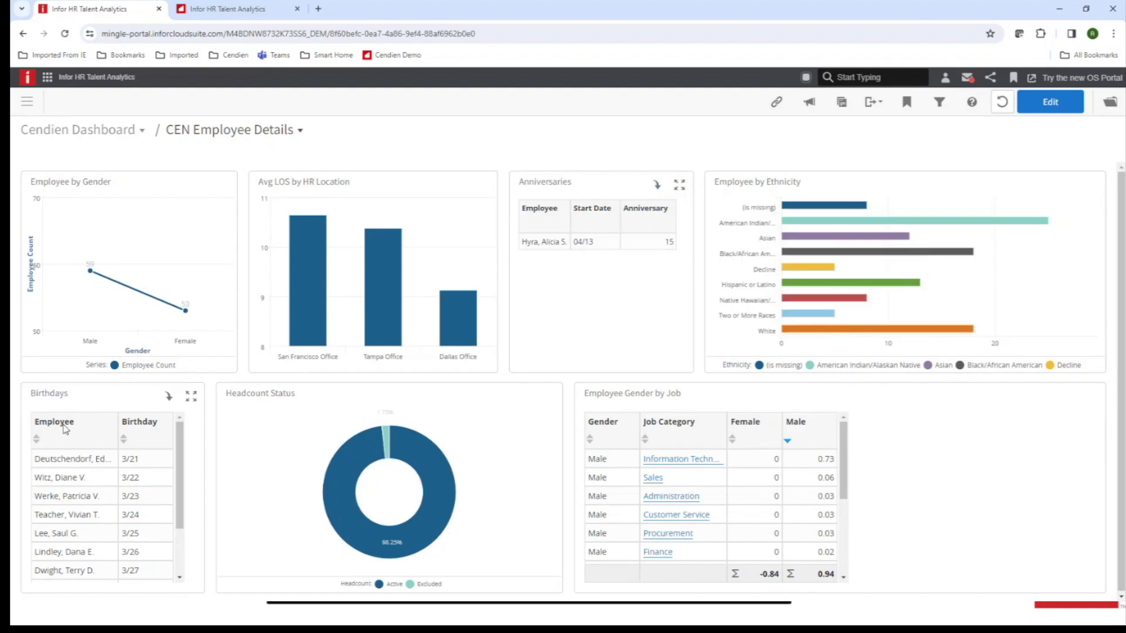
{"action": "left_click", "coordinate": [169, 398]}
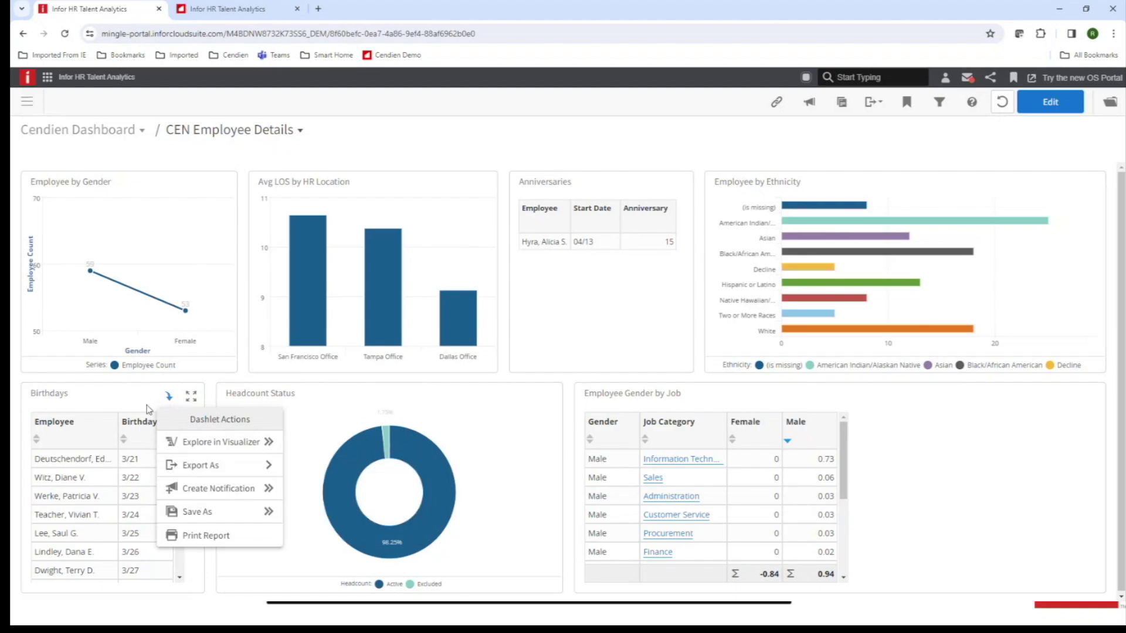
Open the Birthdays dashlet in the Visualizer via Explore in Visualizer.
{"action": "left_click", "coordinate": [382, 145]}
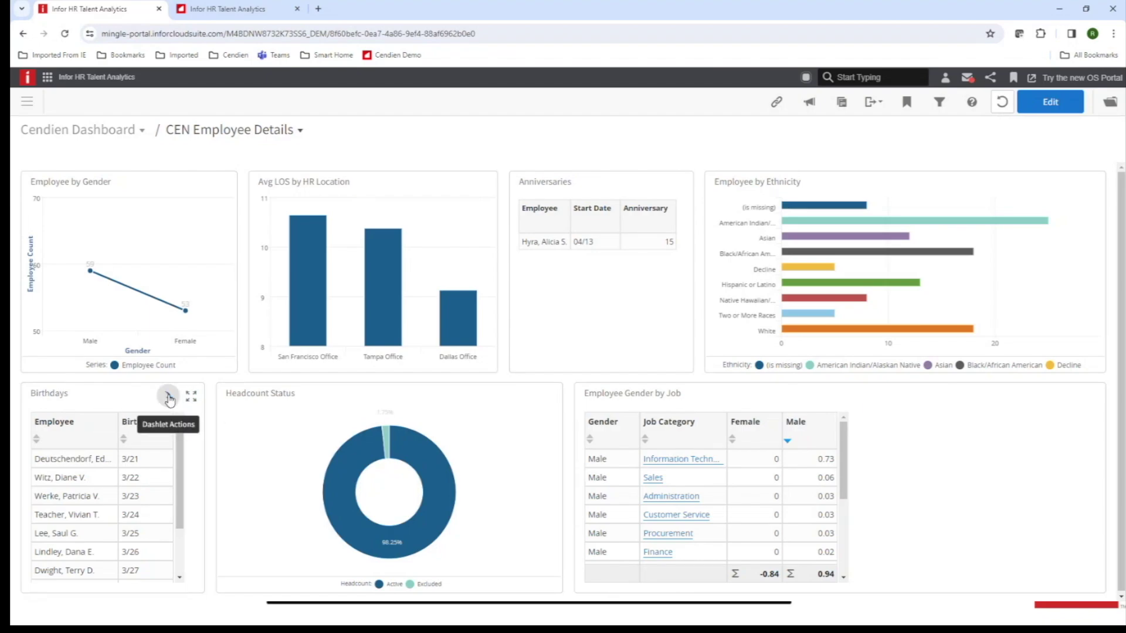
{"action": "left_click", "coordinate": [168, 397]}
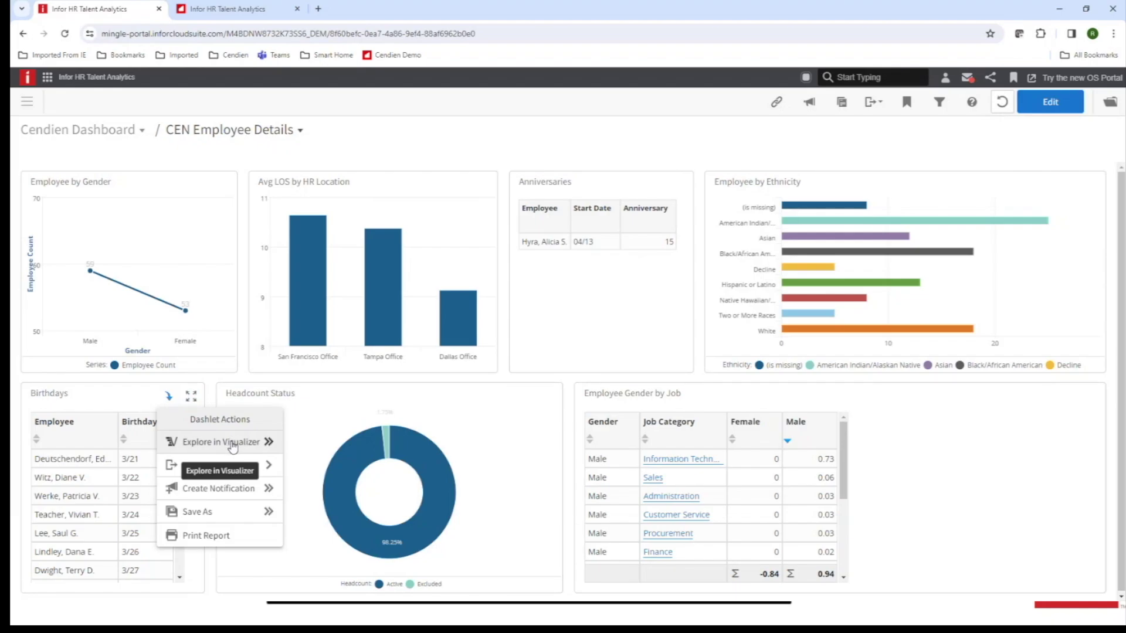
{"action": "left_click", "coordinate": [233, 445]}
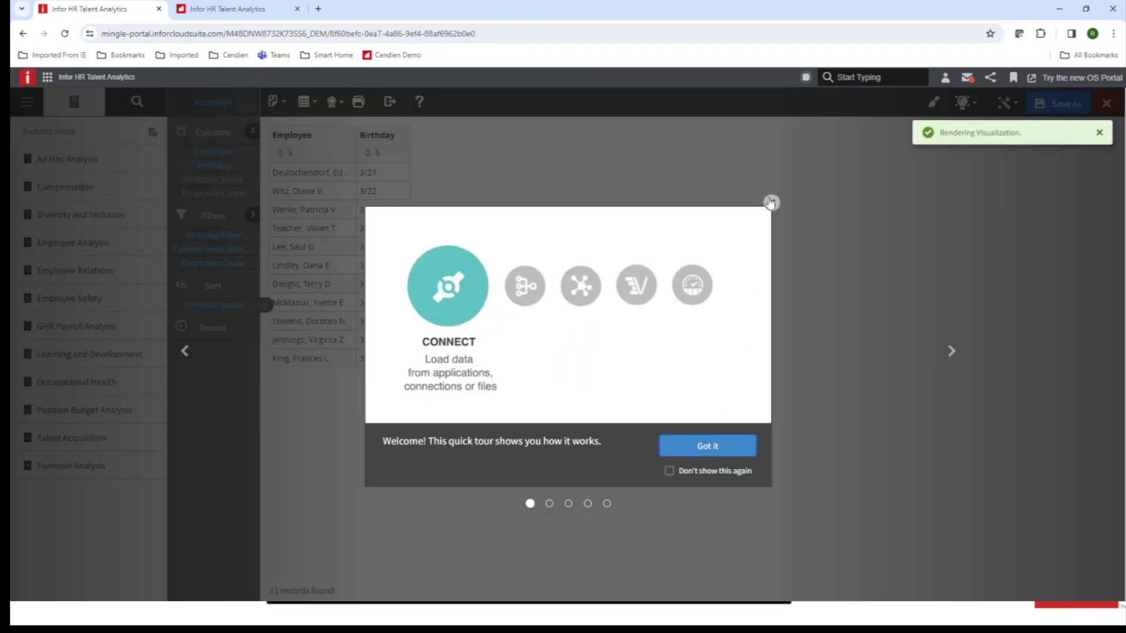
Dismiss the welcome tour and display the Birthdays report's filter definitions.
{"action": "left_click", "coordinate": [773, 203]}
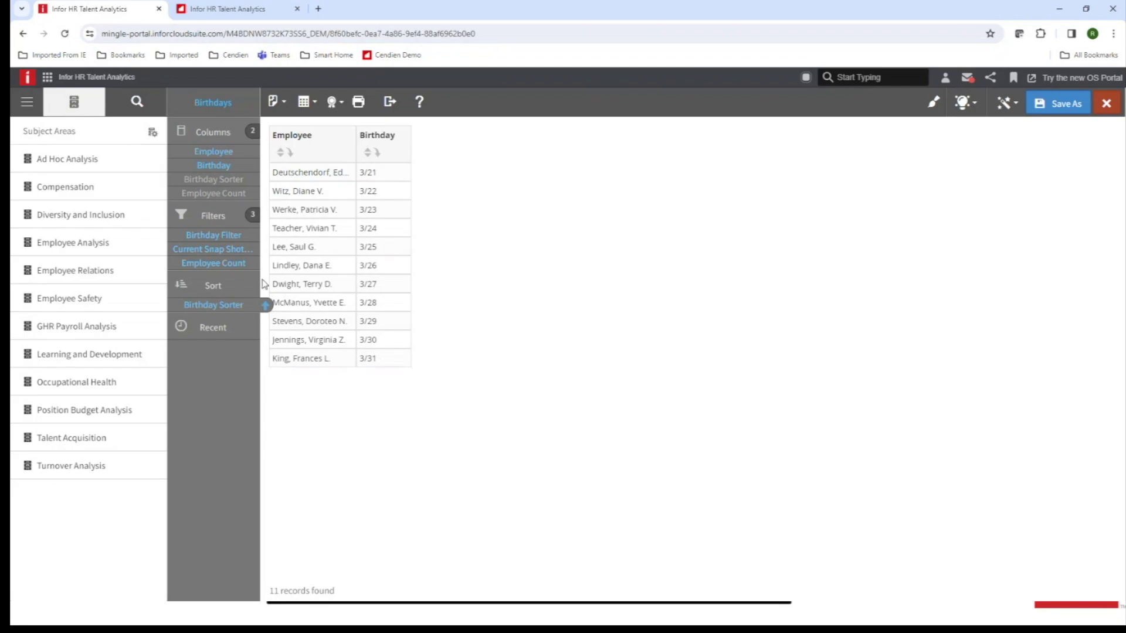
{"action": "left_click", "coordinate": [213, 218]}
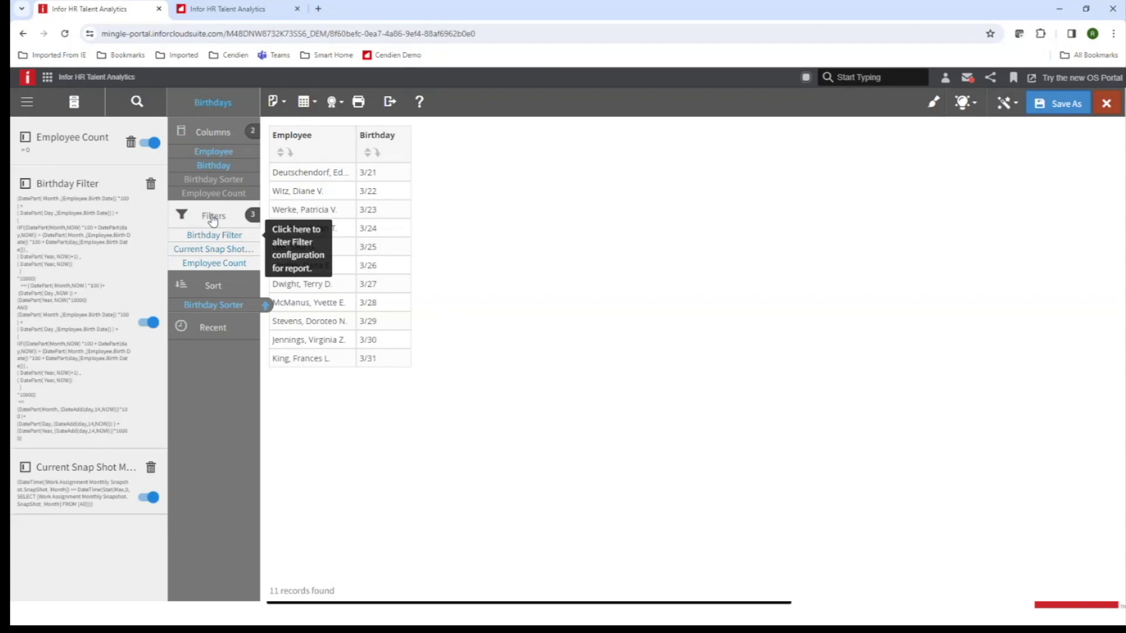
Review the Birthday Filter expression, then disable it so all 109 employees appear.
{"action": "left_click", "coordinate": [92, 269]}
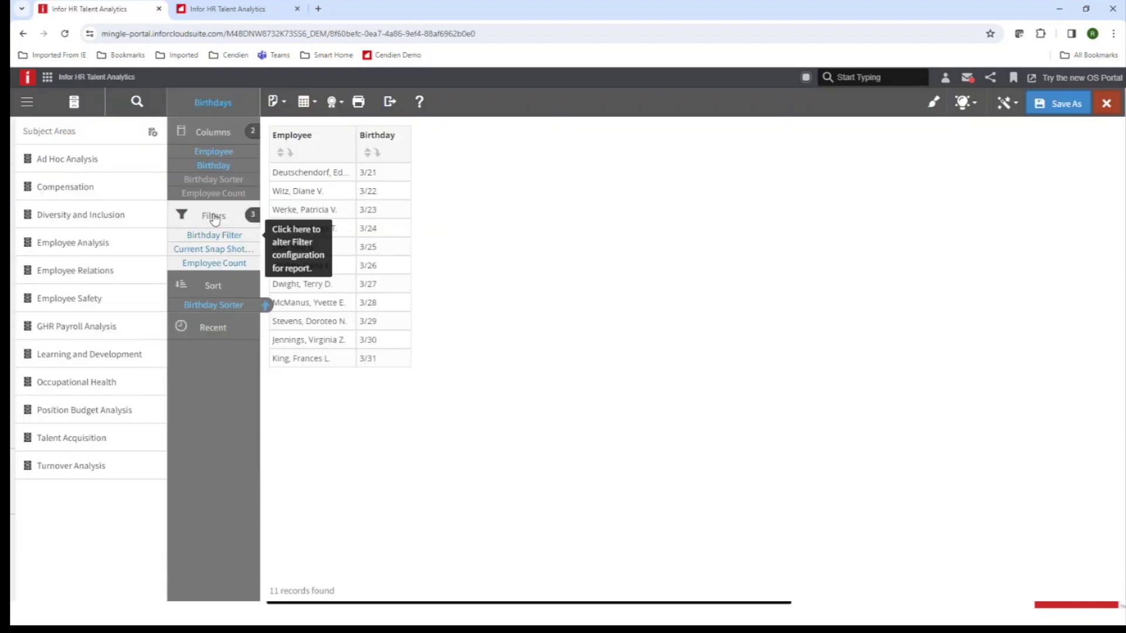
{"action": "left_click", "coordinate": [186, 214]}
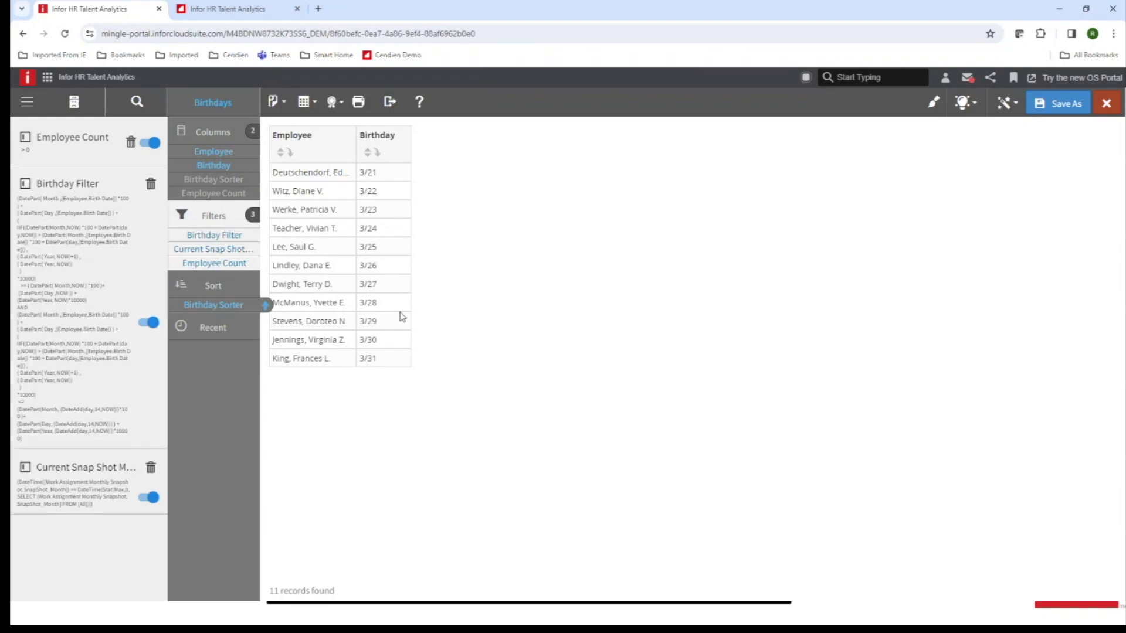
{"action": "left_click", "coordinate": [145, 326]}
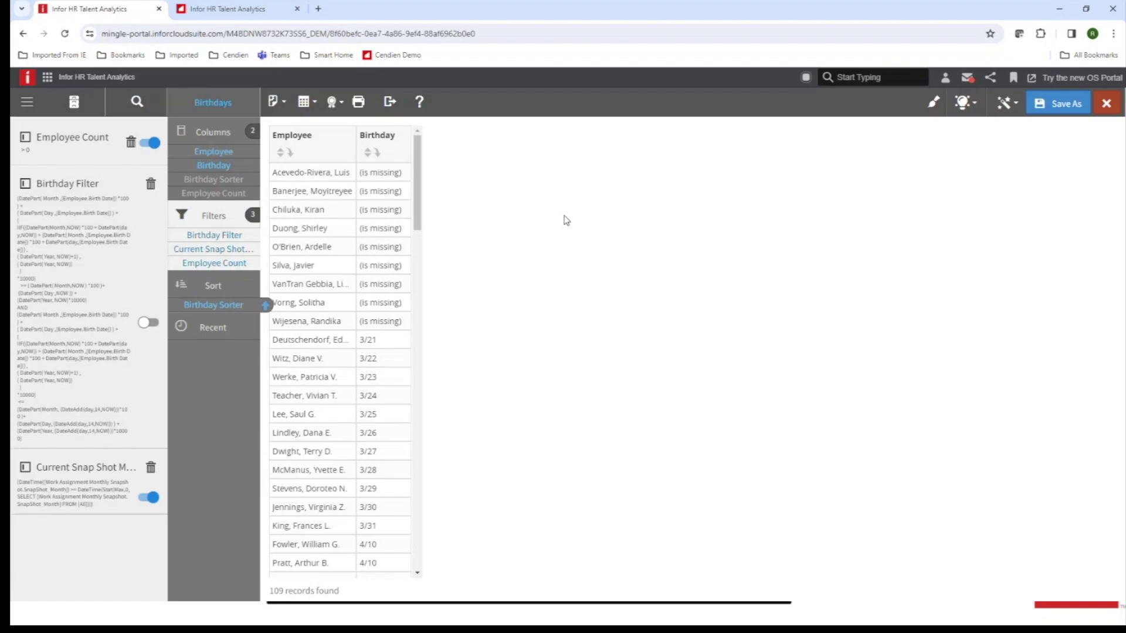
Close the Visualizer to return to CEN Employee Details, then open the Collections list.
{"action": "left_click", "coordinate": [1111, 111]}
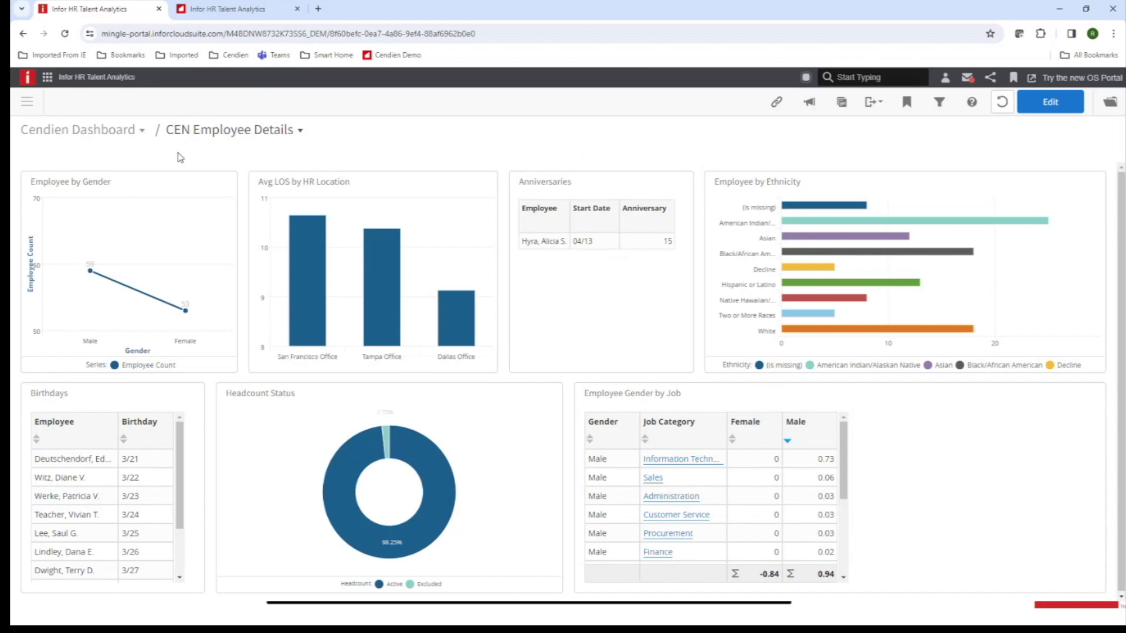
{"action": "left_click", "coordinate": [141, 131]}
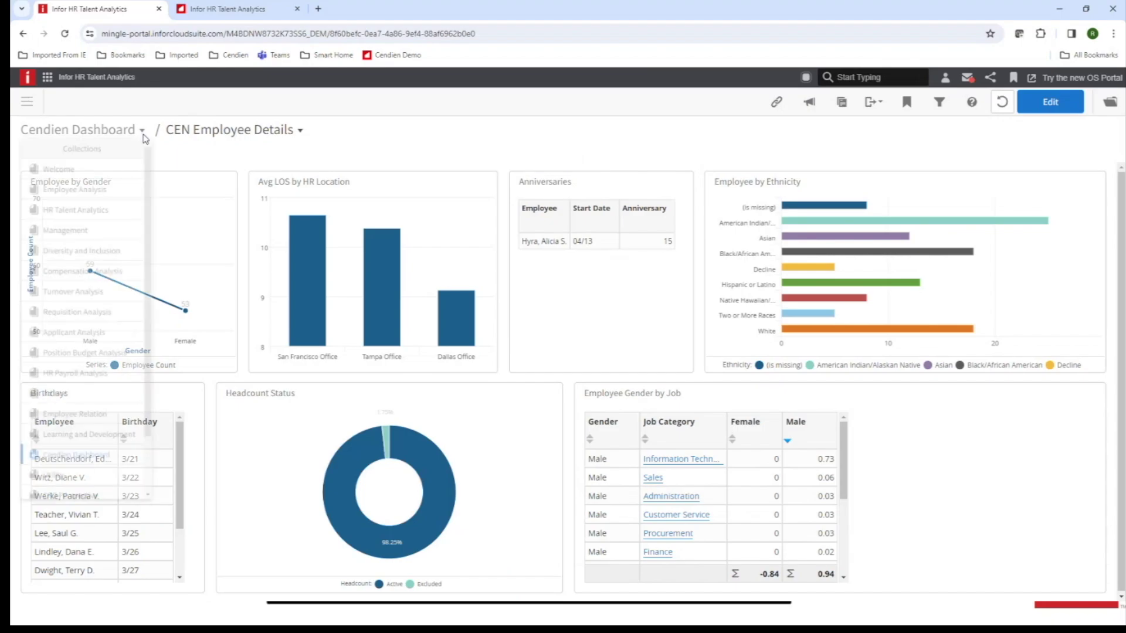
Switch to the Employee Analysis collection and open its Job Overview dashboard for 2024/03.
{"action": "left_click", "coordinate": [105, 196]}
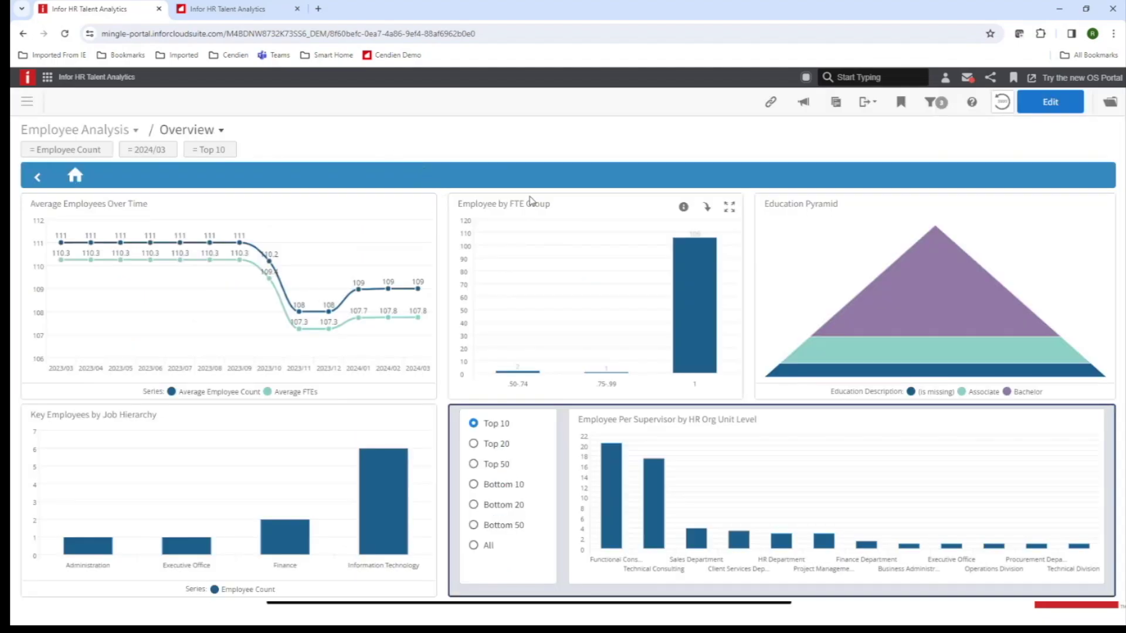
{"action": "left_click", "coordinate": [220, 133]}
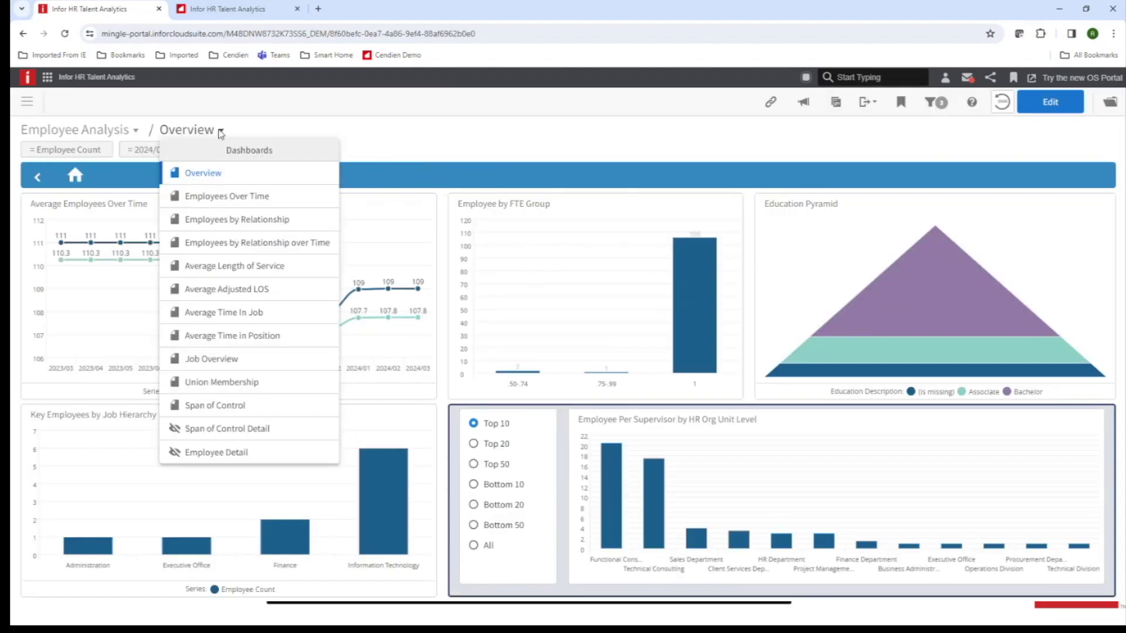
{"action": "left_click", "coordinate": [259, 364]}
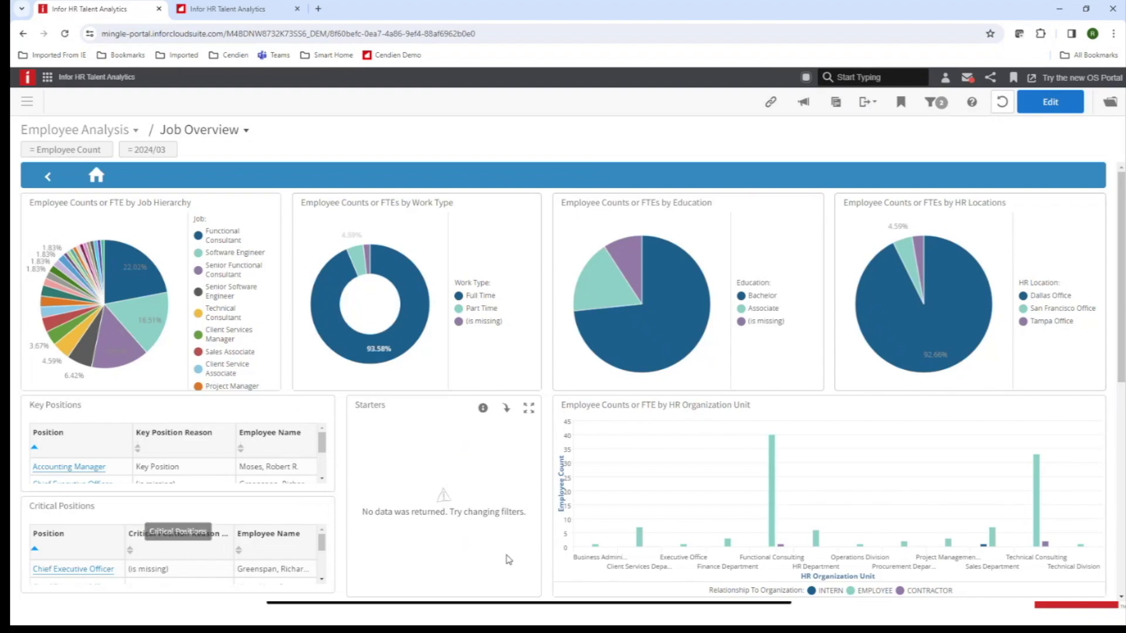
Switch from Job Overview to the Average Length of Service dashboard, showing Average LOS 11.48.
{"action": "left_click", "coordinate": [246, 130]}
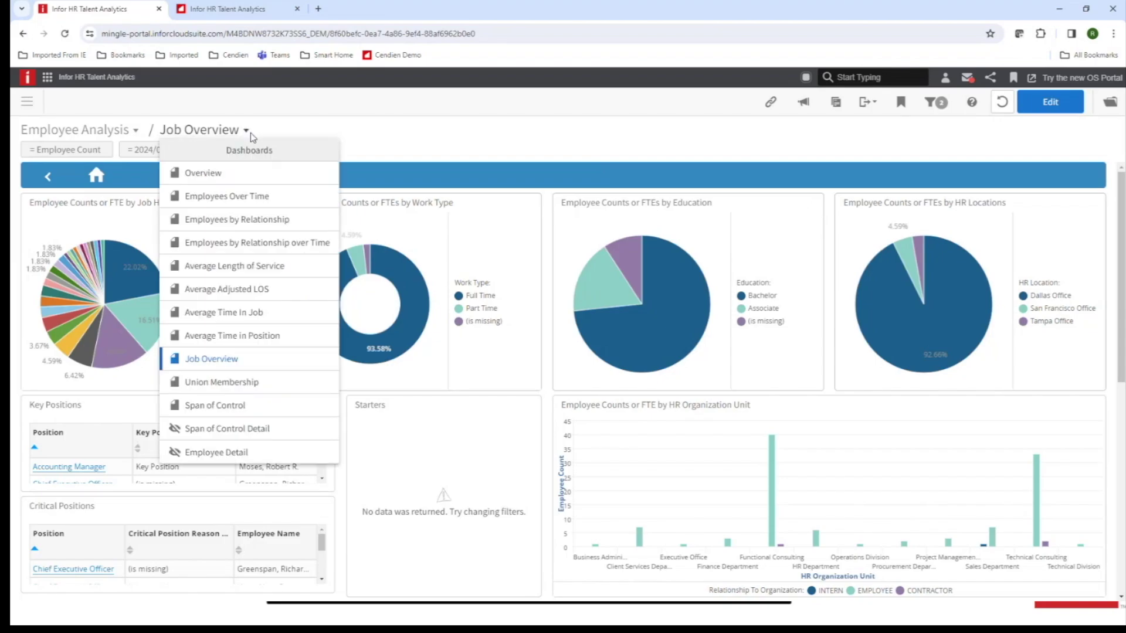
{"action": "left_click", "coordinate": [281, 269]}
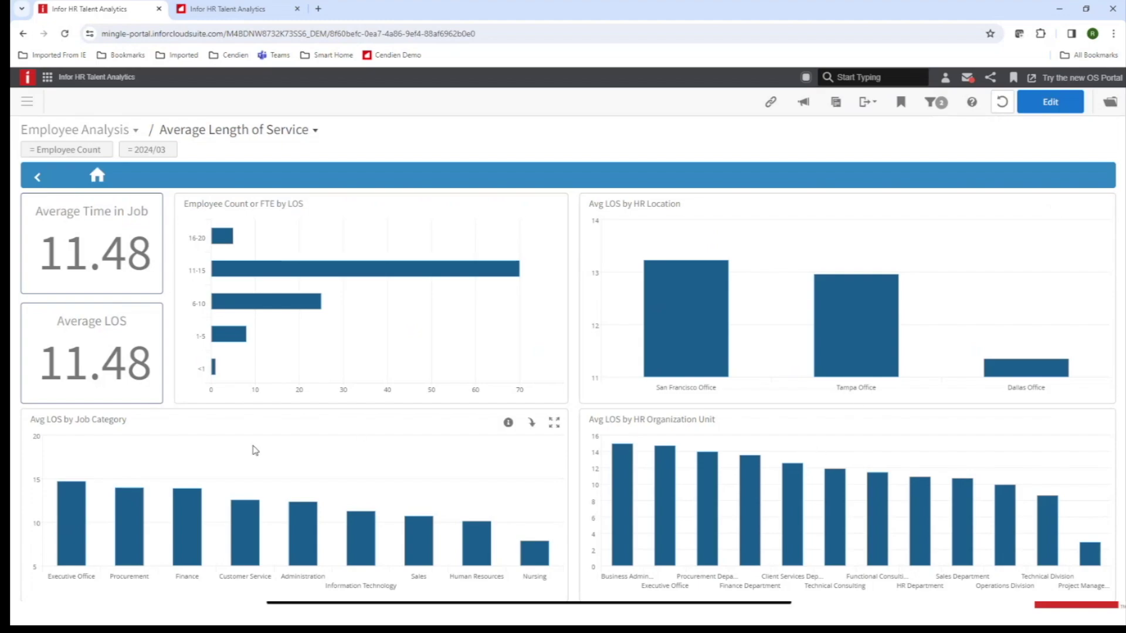
Filter Average Length of Service to Year/Month 2023/12 so Average LOS reads 11.34.
{"action": "mouse_move", "coordinate": [78, 254]}
{"action": "left_click", "coordinate": [166, 151]}
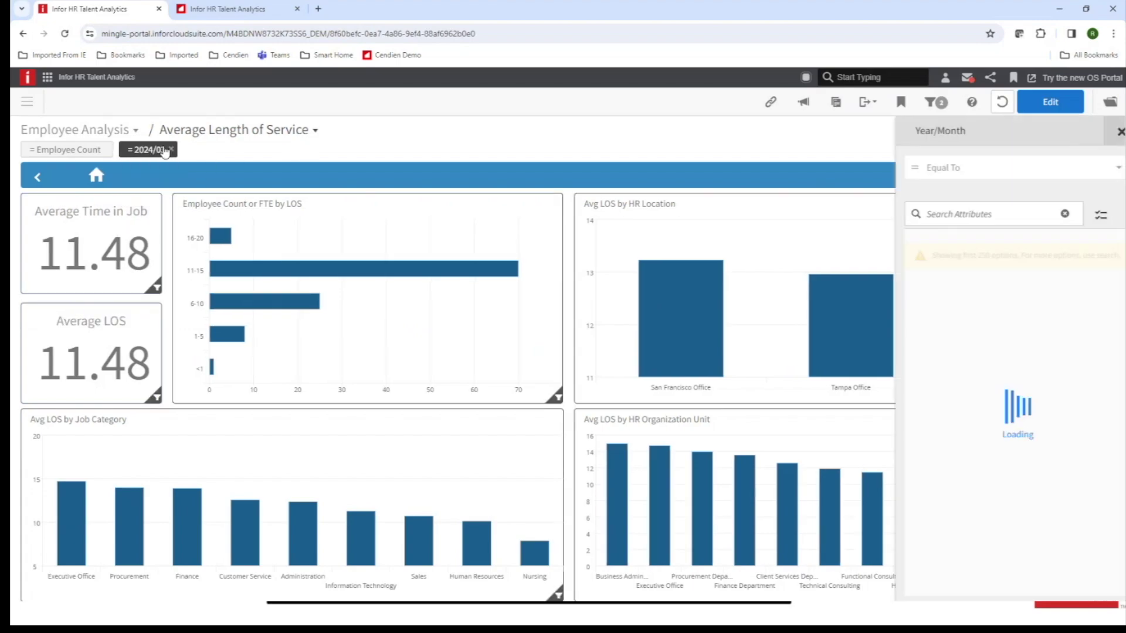
{"action": "left_click", "coordinate": [915, 306]}
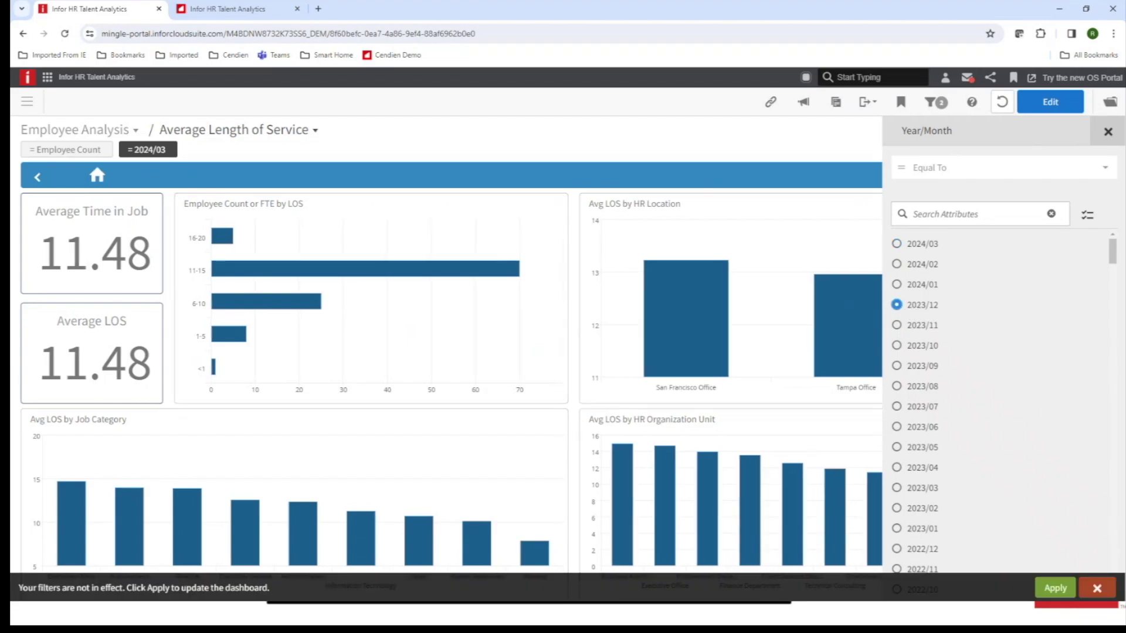
{"action": "left_click", "coordinate": [1055, 588]}
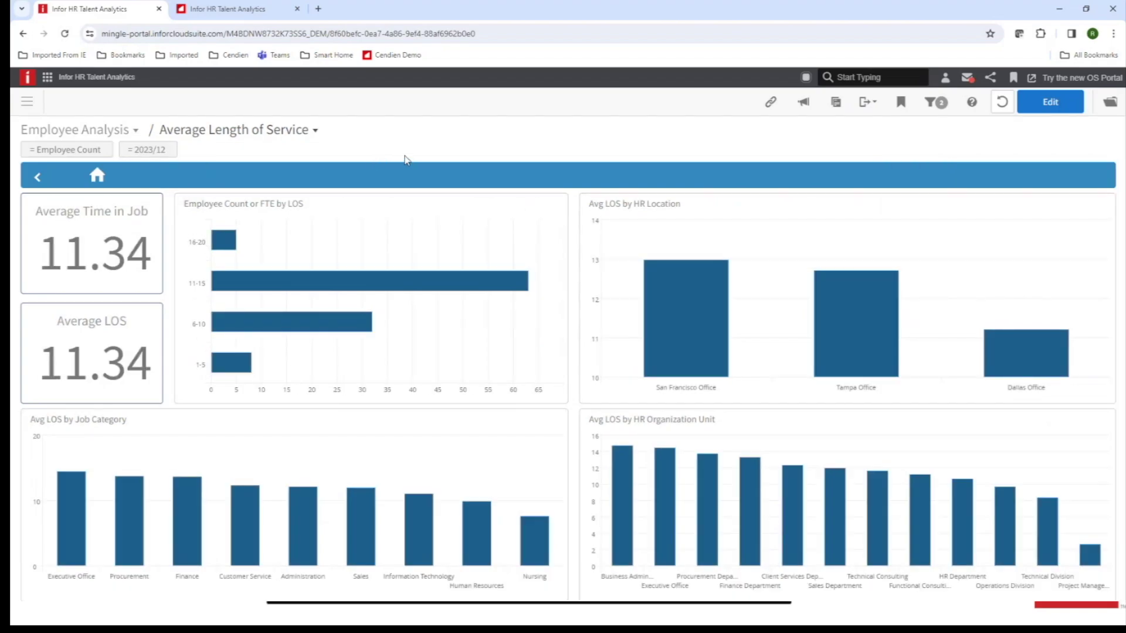
{"action": "left_click", "coordinate": [135, 130]}
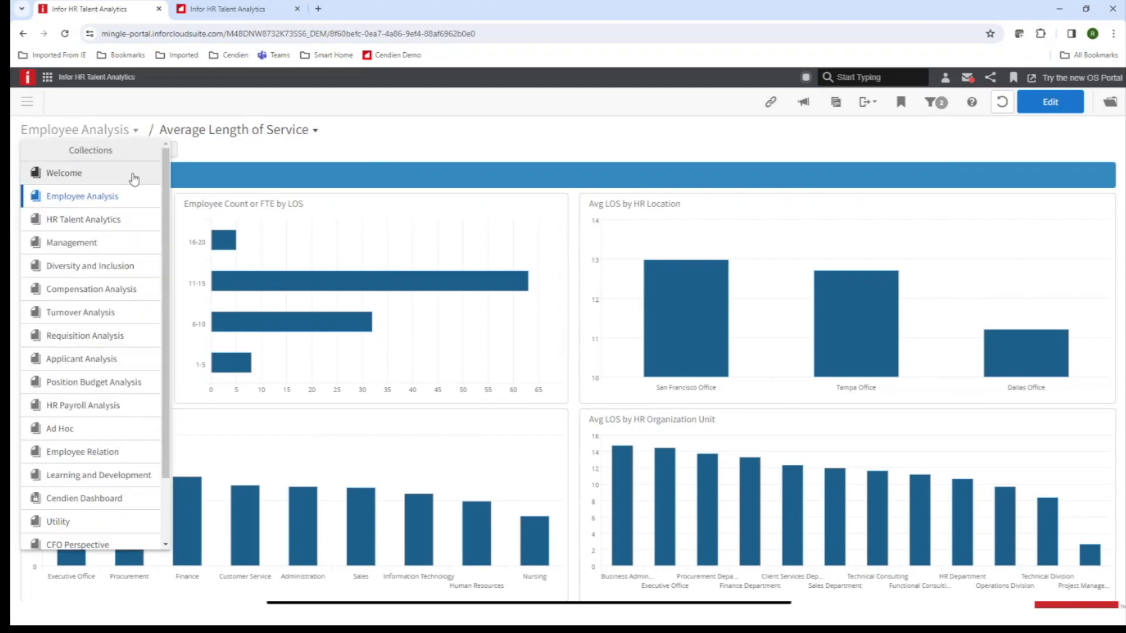
Open the Diversity and Inclusion collection's Overview dashboard with the Employees by Ethnicity chart.
{"action": "left_click", "coordinate": [91, 269]}
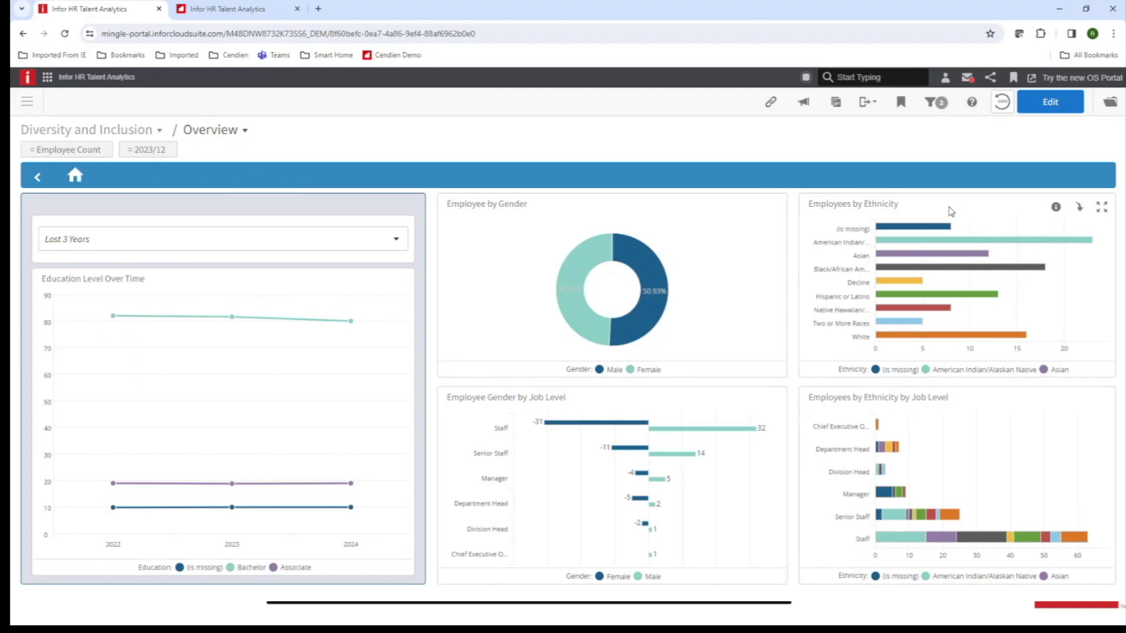
{"action": "mouse_move", "coordinate": [1096, 239]}
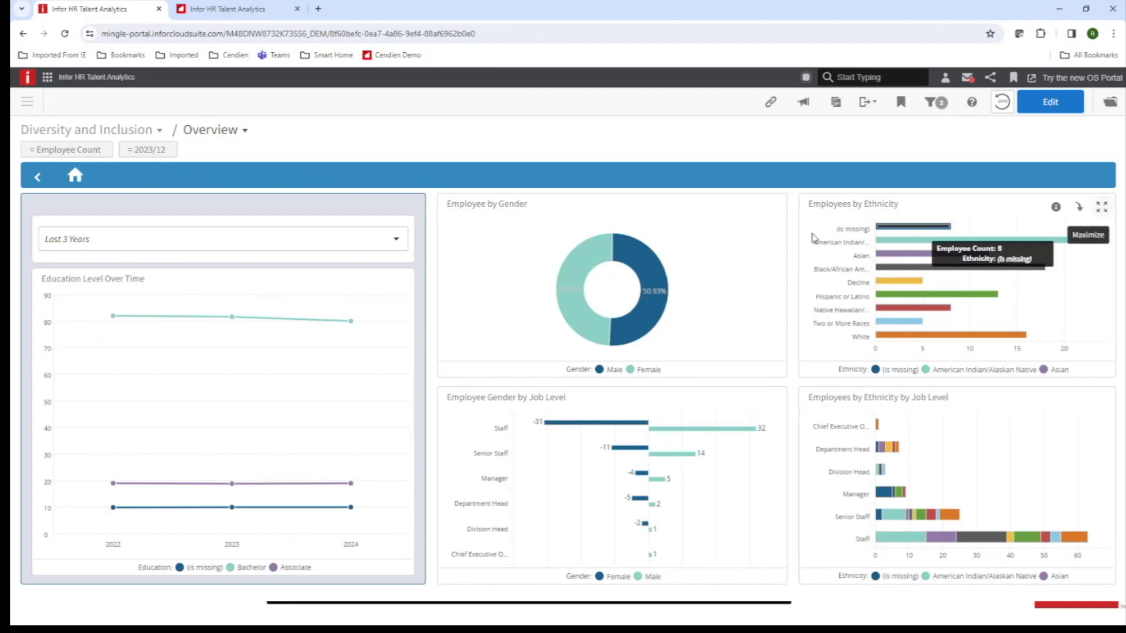
Maximize Employees by Ethnicity and hide the American Indian/Alaskan Native, Black/African American and Hispanic or Latino bars.
{"action": "left_click", "coordinate": [1101, 209]}
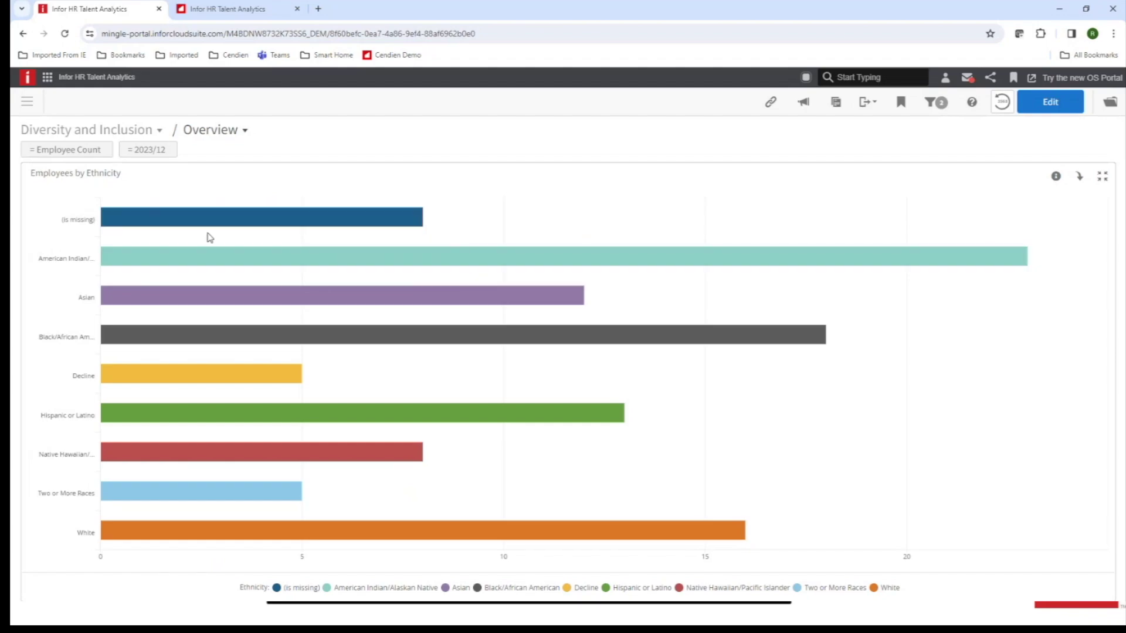
{"action": "left_click", "coordinate": [327, 588]}
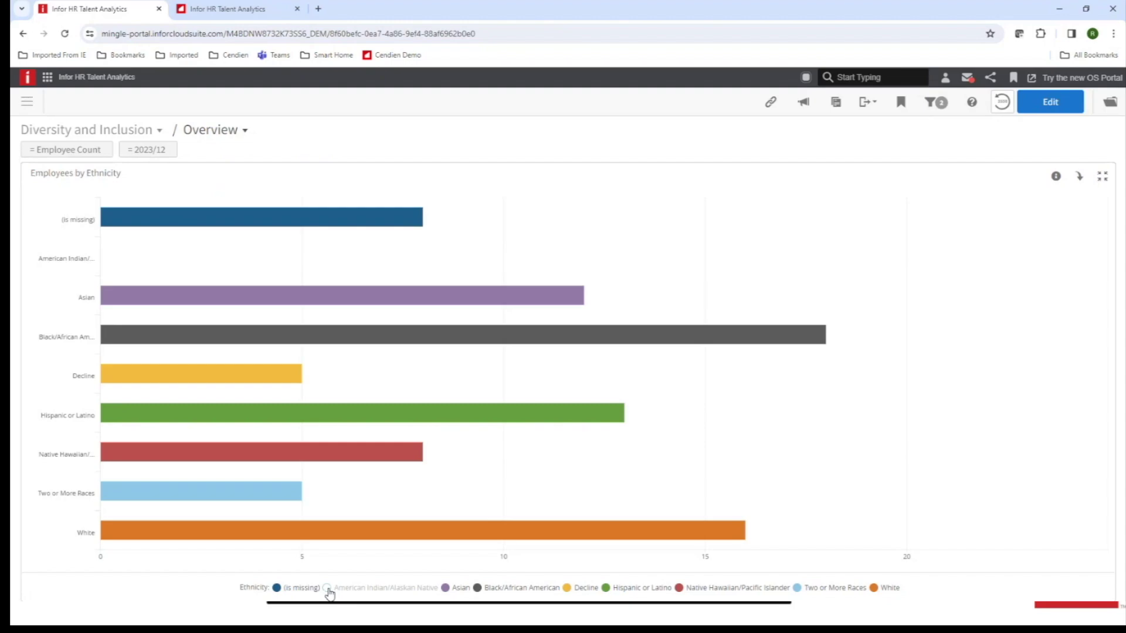
{"action": "left_click", "coordinate": [478, 588]}
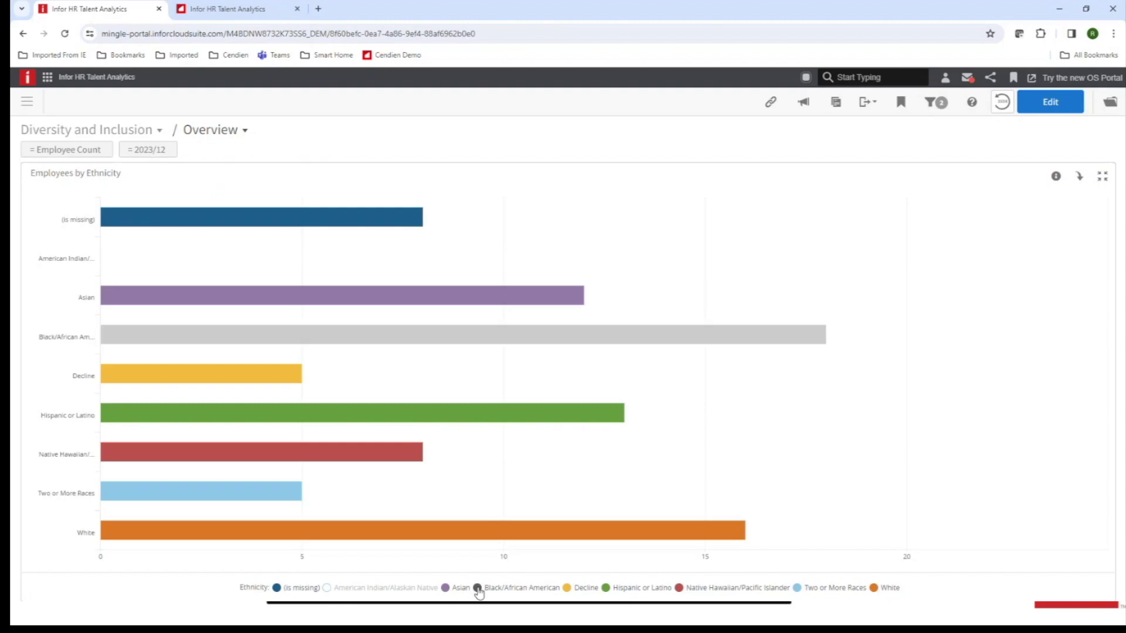
{"action": "left_click", "coordinate": [610, 589]}
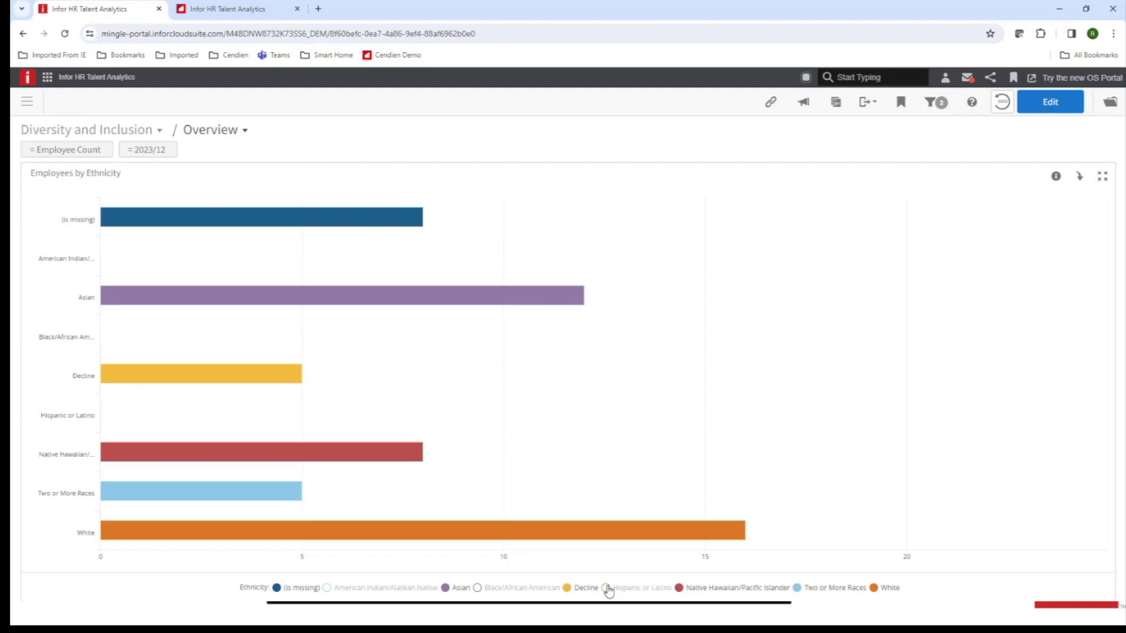
Restore the three hidden ethnicity bars and return the chart to the dashboard grid.
{"action": "left_click", "coordinate": [607, 589]}
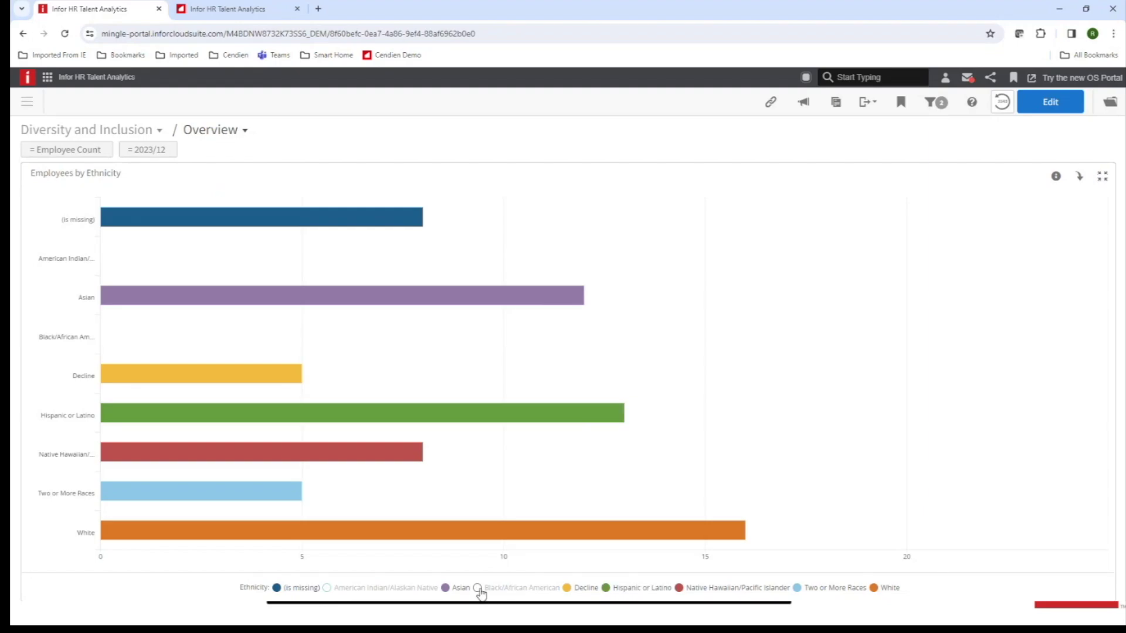
{"action": "left_click", "coordinate": [478, 588]}
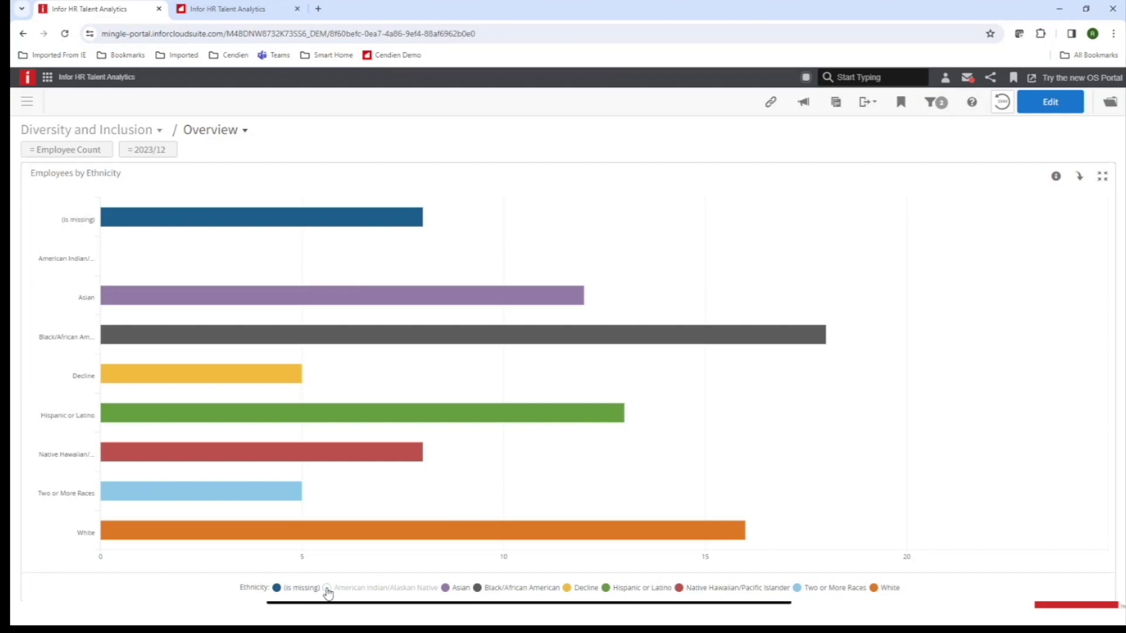
{"action": "left_click", "coordinate": [327, 588]}
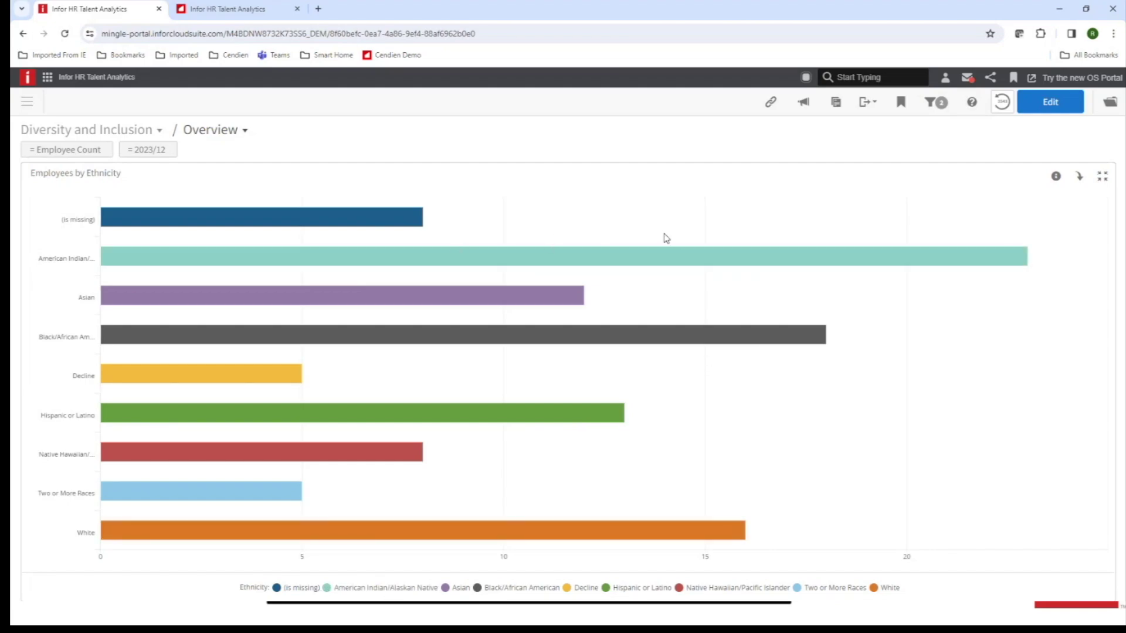
{"action": "left_click", "coordinate": [1103, 178]}
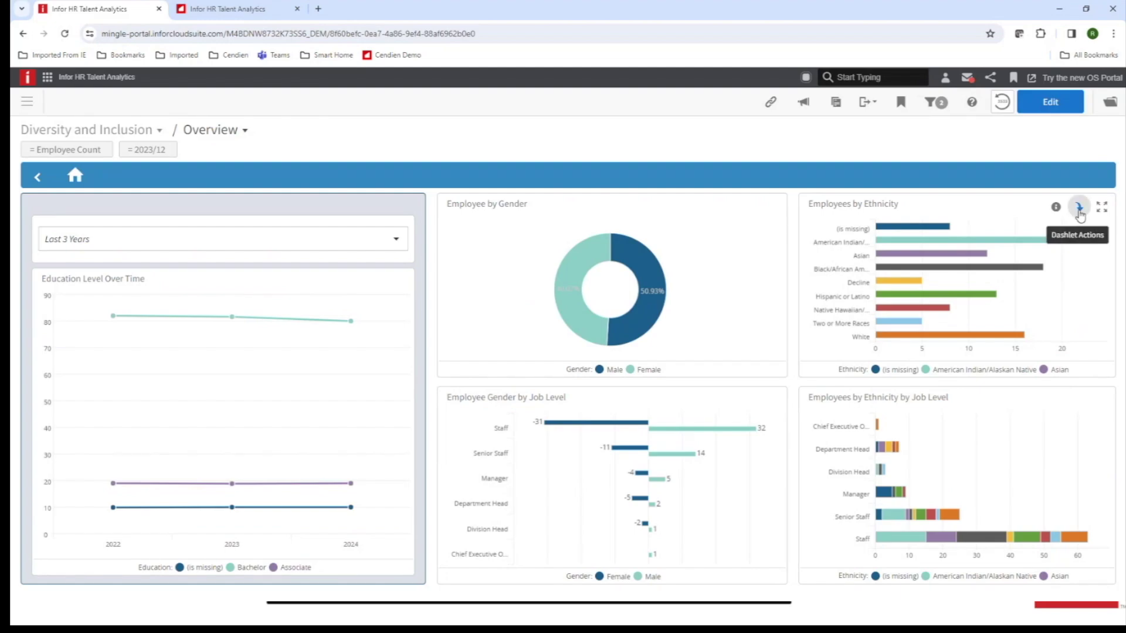
Export the Employees by Ethnicity chart as a Printable PDF, Employee by Ethnicity.pdf.
{"action": "left_click", "coordinate": [1080, 211]}
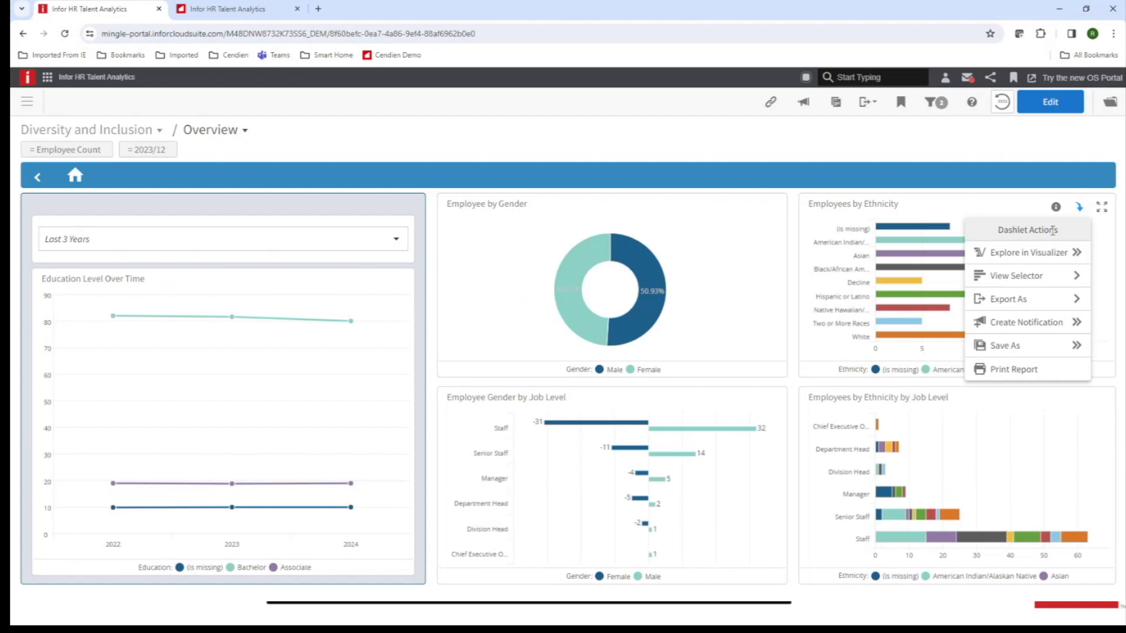
{"action": "left_click", "coordinate": [1030, 304]}
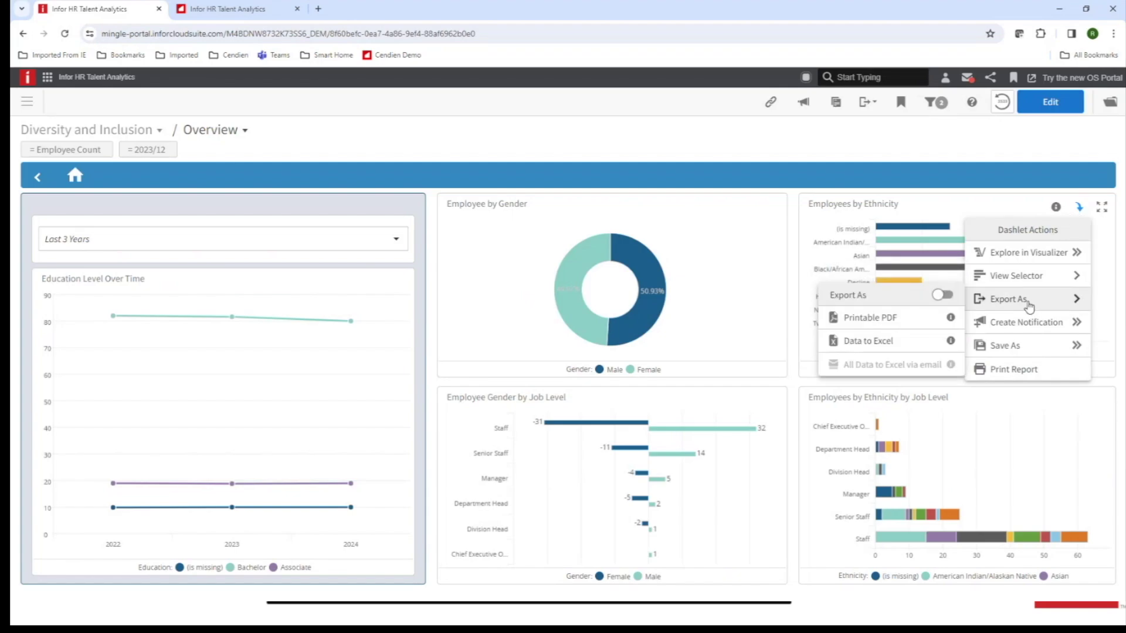
{"action": "left_click", "coordinate": [1020, 305]}
{"action": "left_click", "coordinate": [1048, 302]}
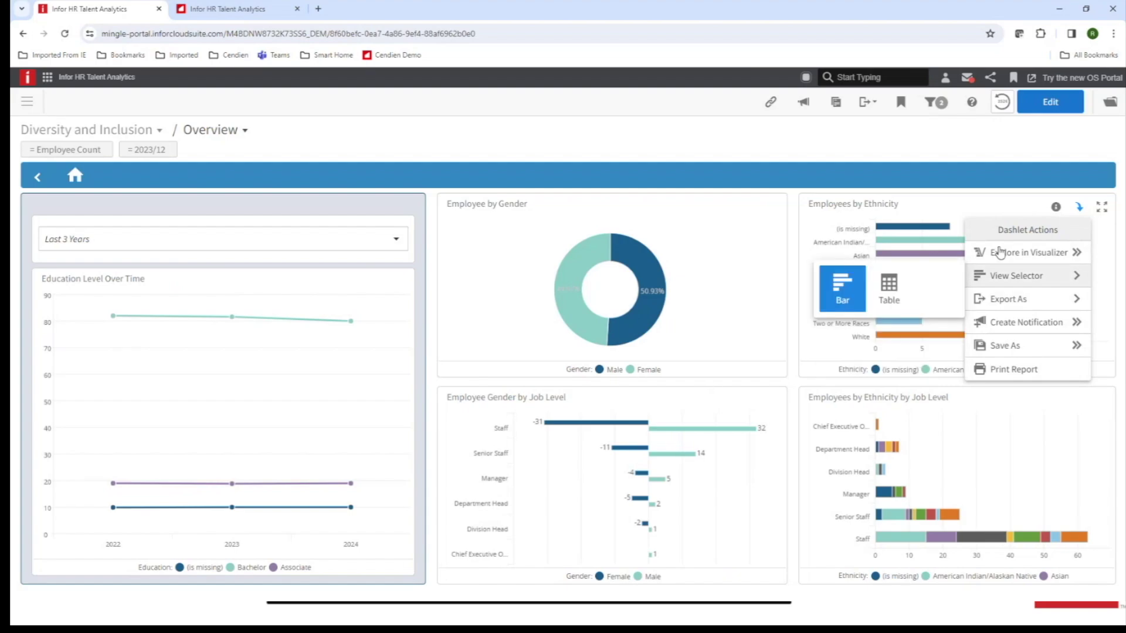
{"action": "mouse_move", "coordinate": [1061, 300]}
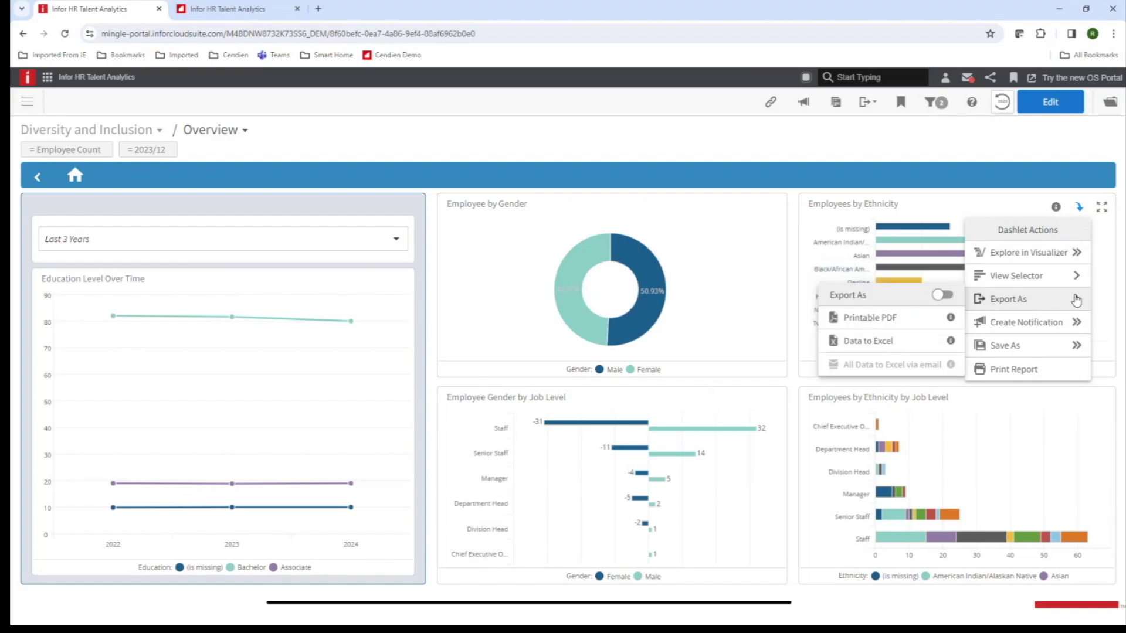
{"action": "left_click", "coordinate": [881, 322]}
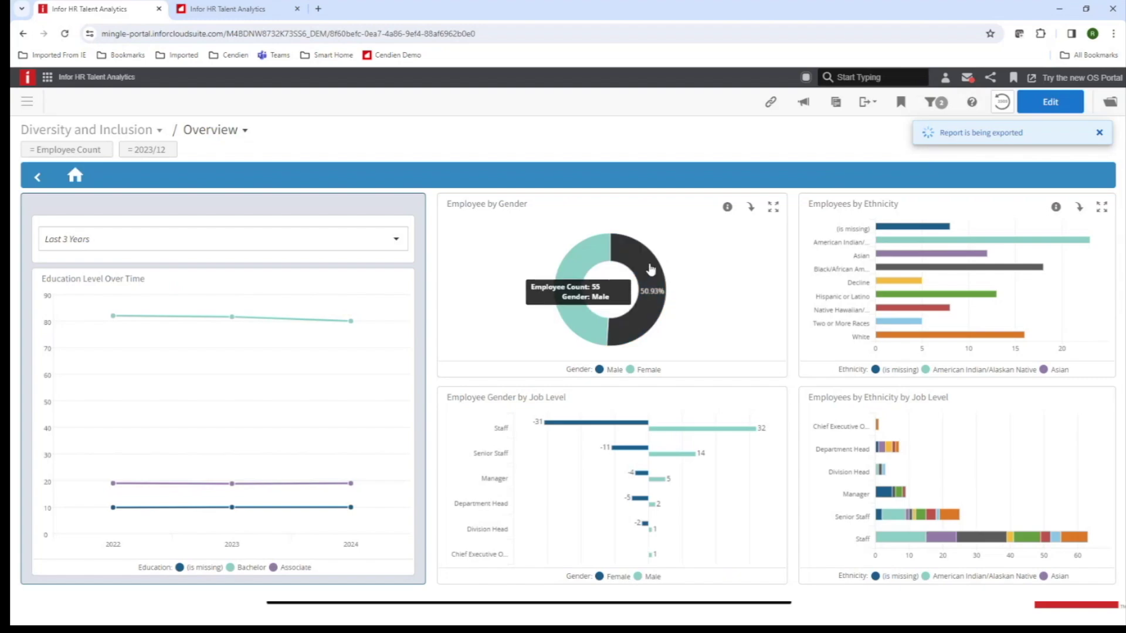
{"action": "mouse_move", "coordinate": [647, 269]}
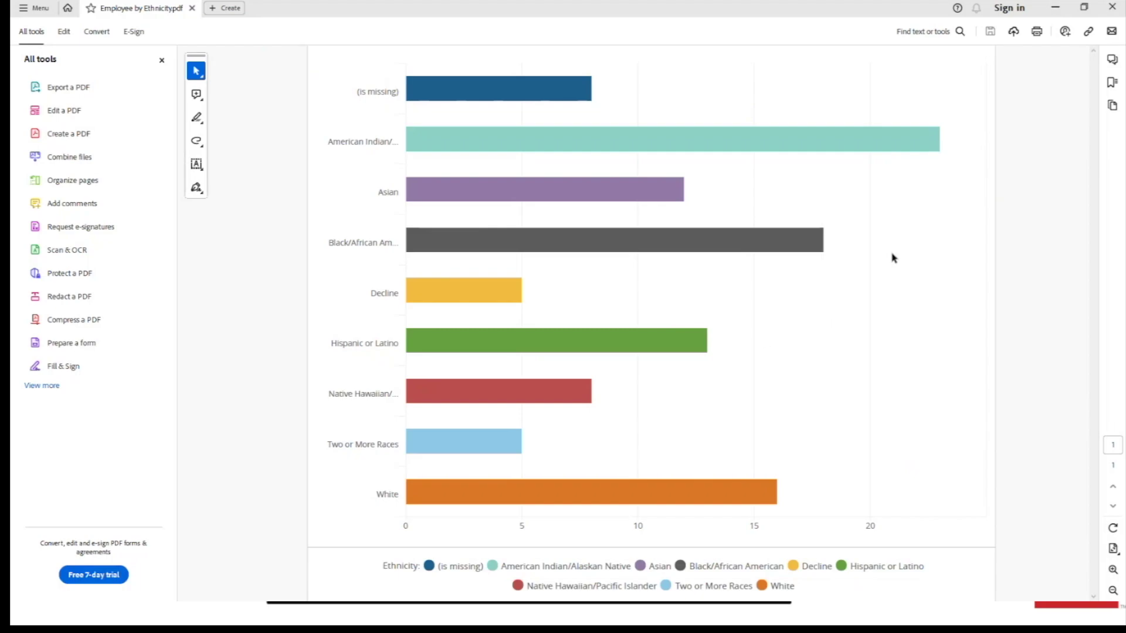
Minimize Acrobat Reader after reviewing the ethnicity PDF, back to the Diversity and Inclusion dashboard.
{"action": "left_click", "coordinate": [1057, 9]}
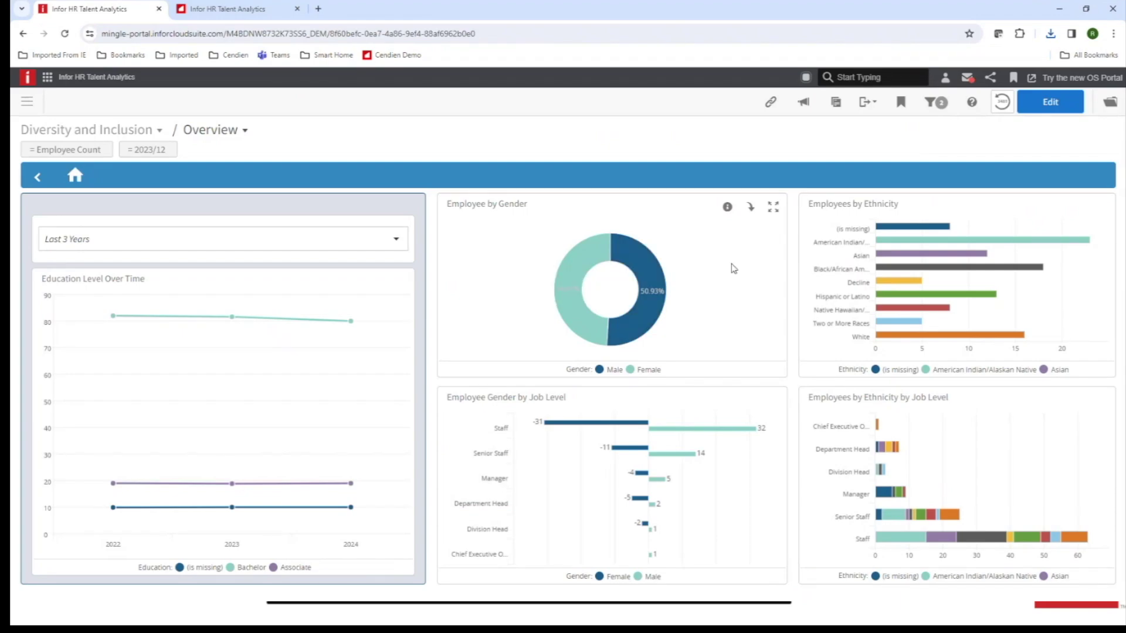
Drill into the Male slice of Employee by Gender and scroll the resulting Employee Detail table.
{"action": "mouse_move", "coordinate": [654, 277]}
{"action": "left_click", "coordinate": [652, 274]}
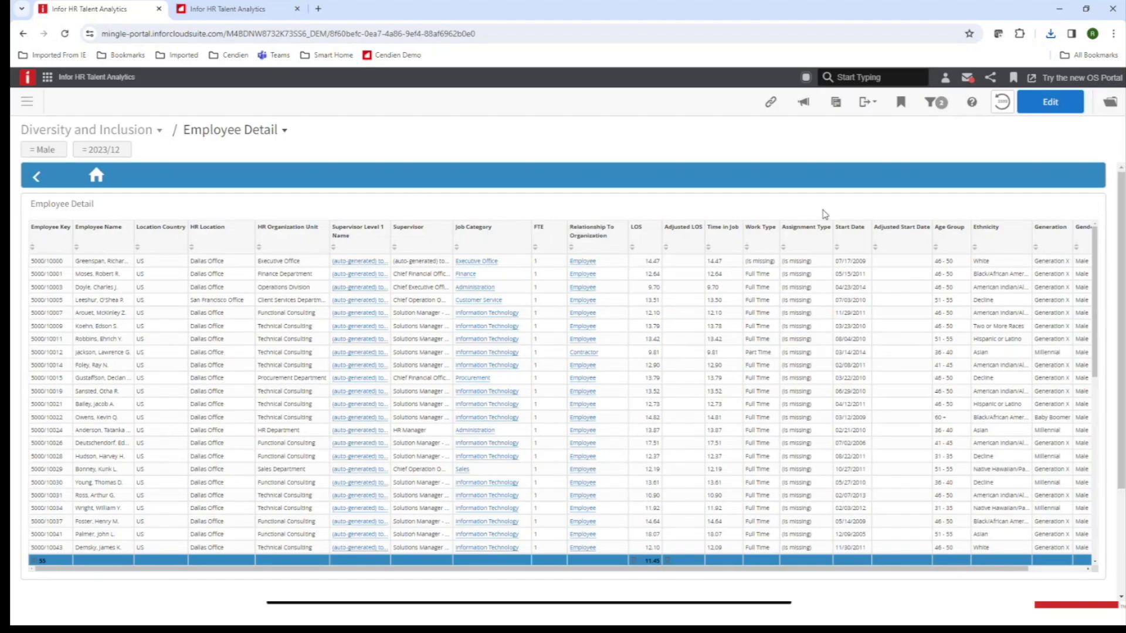
{"action": "scroll", "coordinate": [437, 321], "scroll_direction": "down", "scroll_amount": 5}
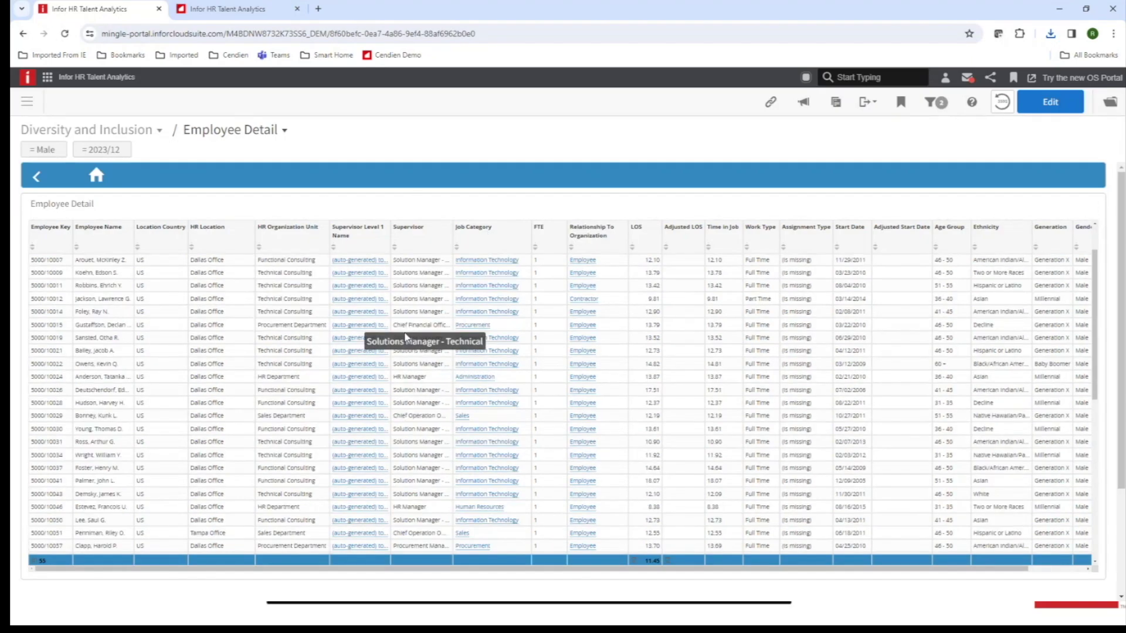
{"action": "scroll", "coordinate": [436, 321], "scroll_direction": "up", "scroll_amount": 5}
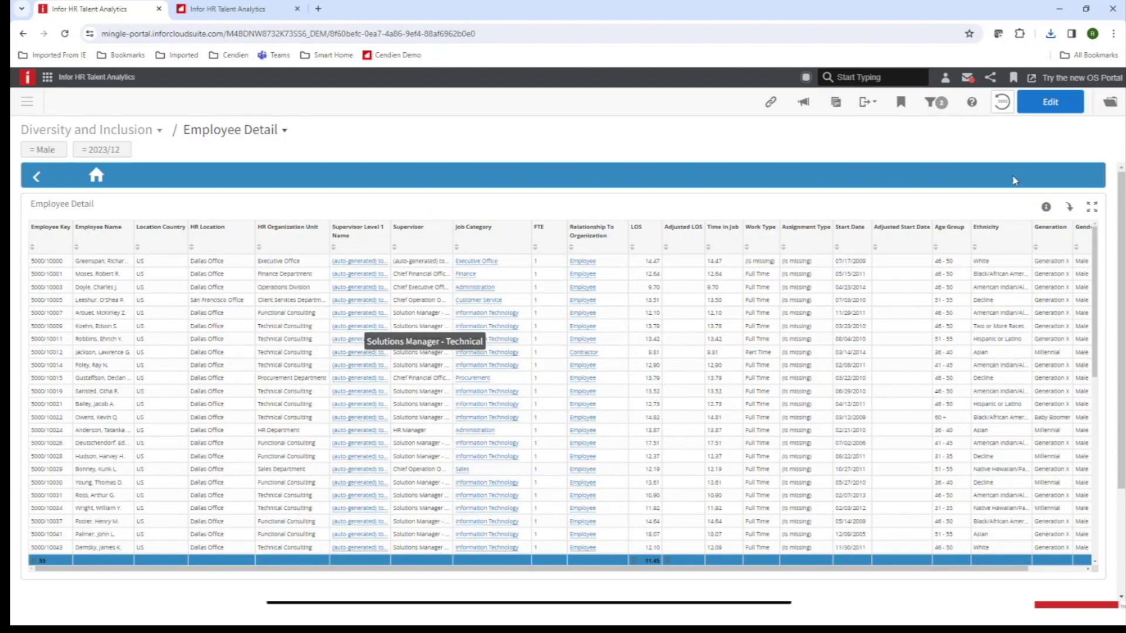
Export the Employee Detail table as Data to Excel and confirm Employee Details.xlsx in Chrome downloads.
{"action": "left_click", "coordinate": [1070, 209]}
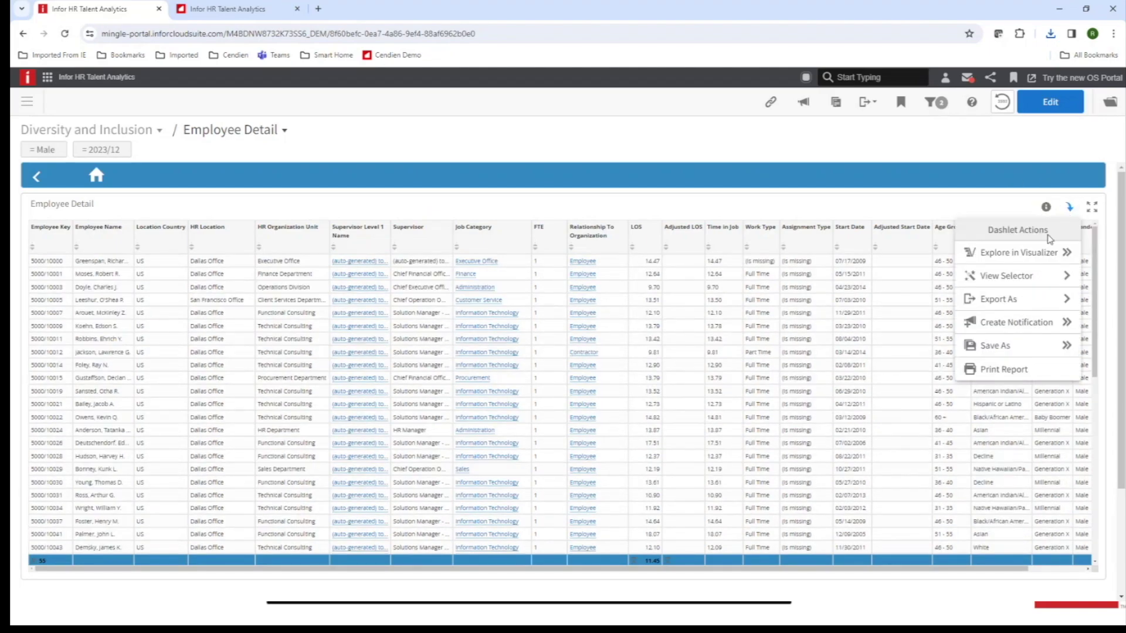
{"action": "mouse_move", "coordinate": [1020, 299]}
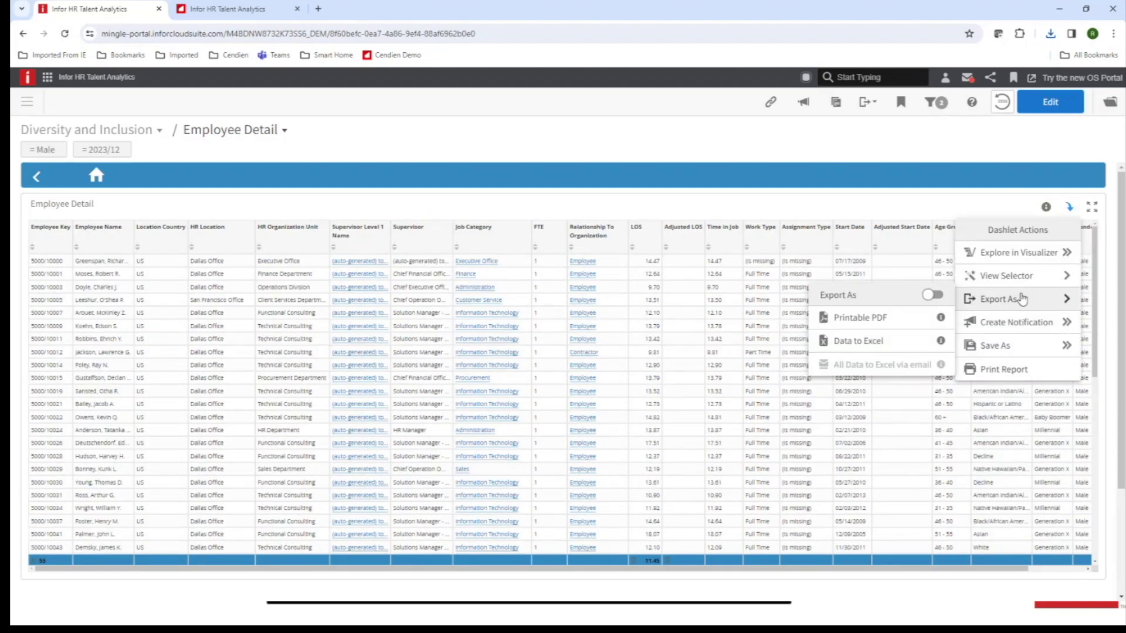
{"action": "left_click", "coordinate": [879, 343]}
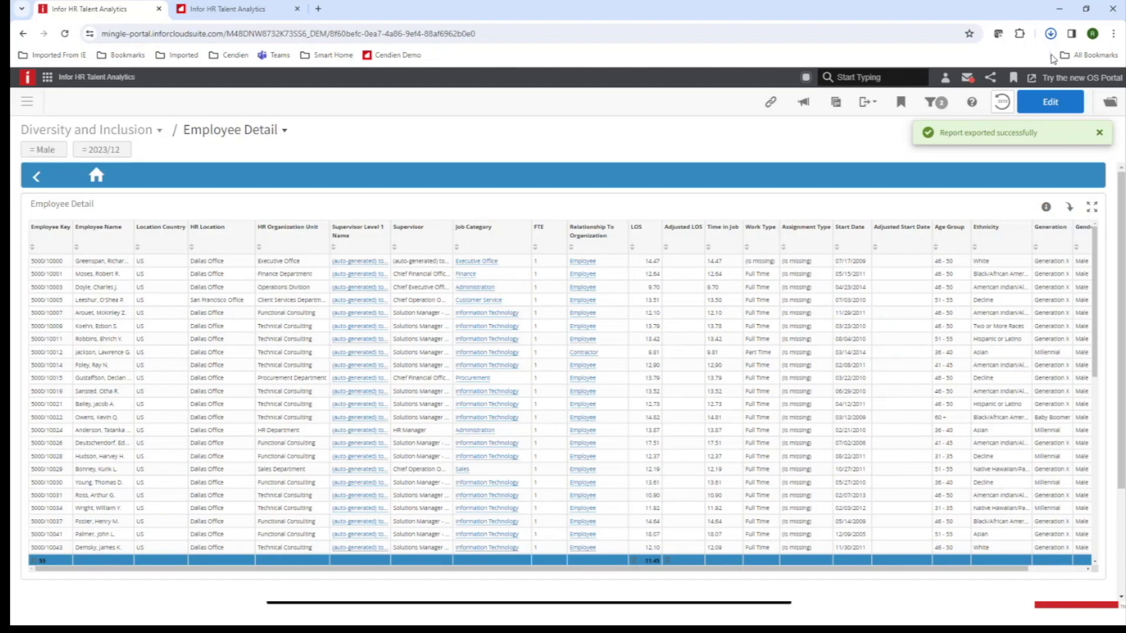
{"action": "left_click", "coordinate": [1049, 35]}
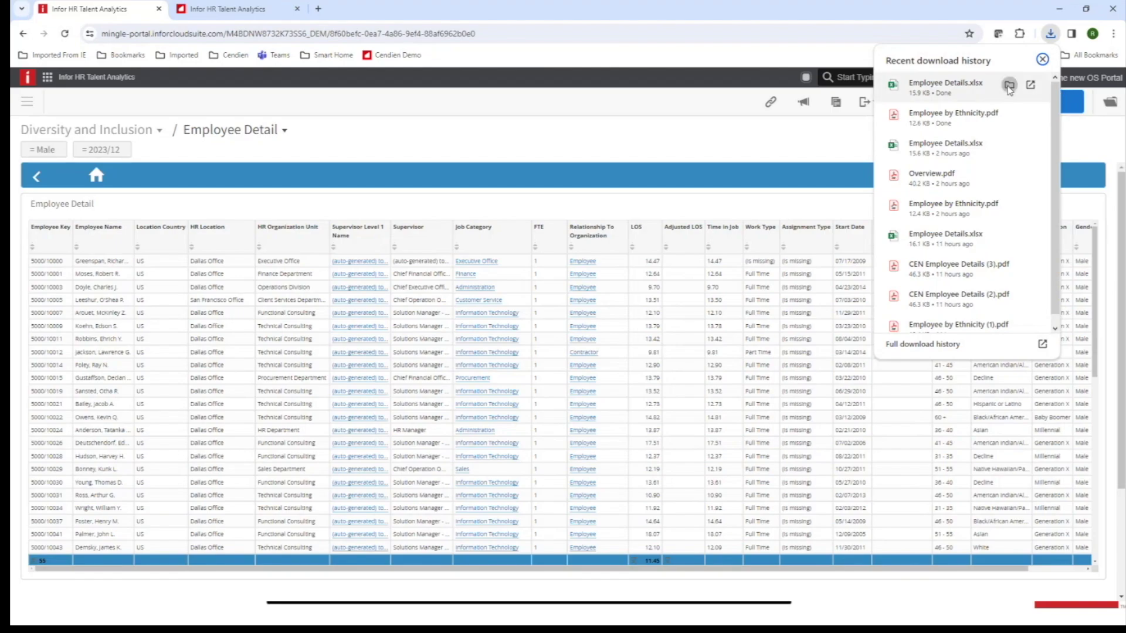
Open Employee Details.xlsx from its Downloads folder in Excel, then minimize Excel and File Explorer.
{"action": "left_click", "coordinate": [1007, 86]}
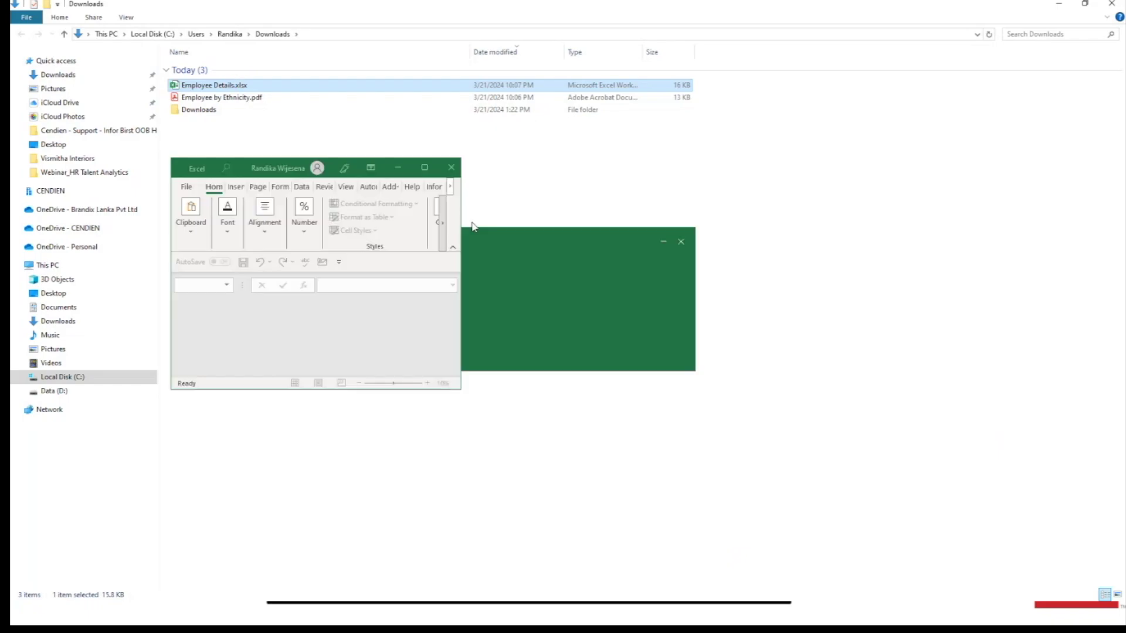
{"action": "left_click", "coordinate": [425, 168]}
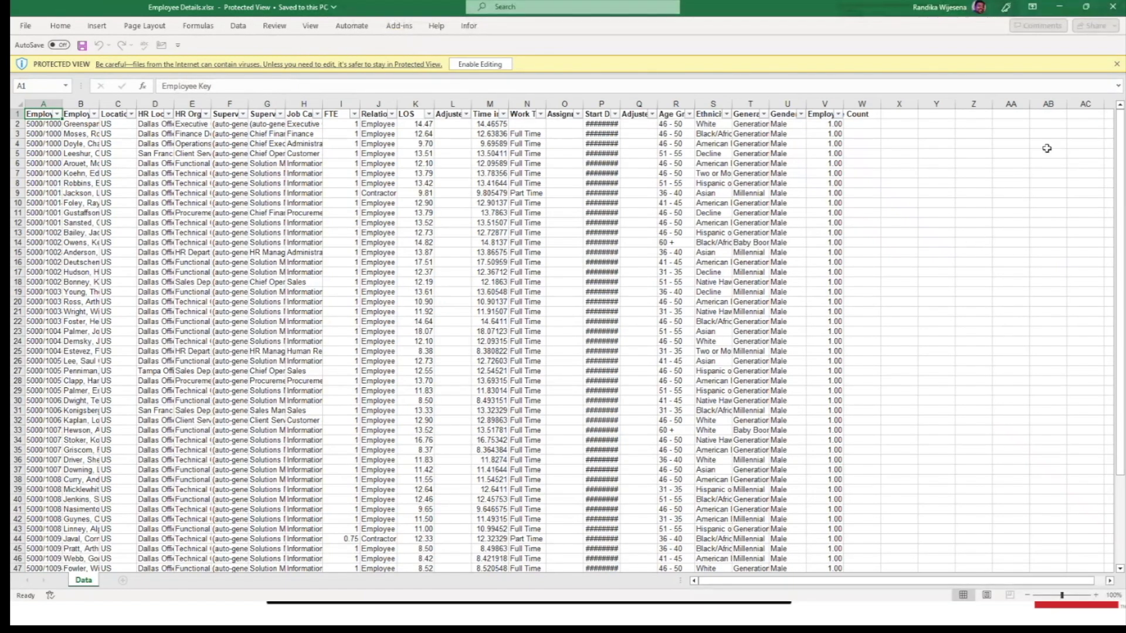
{"action": "left_click", "coordinate": [1058, 8]}
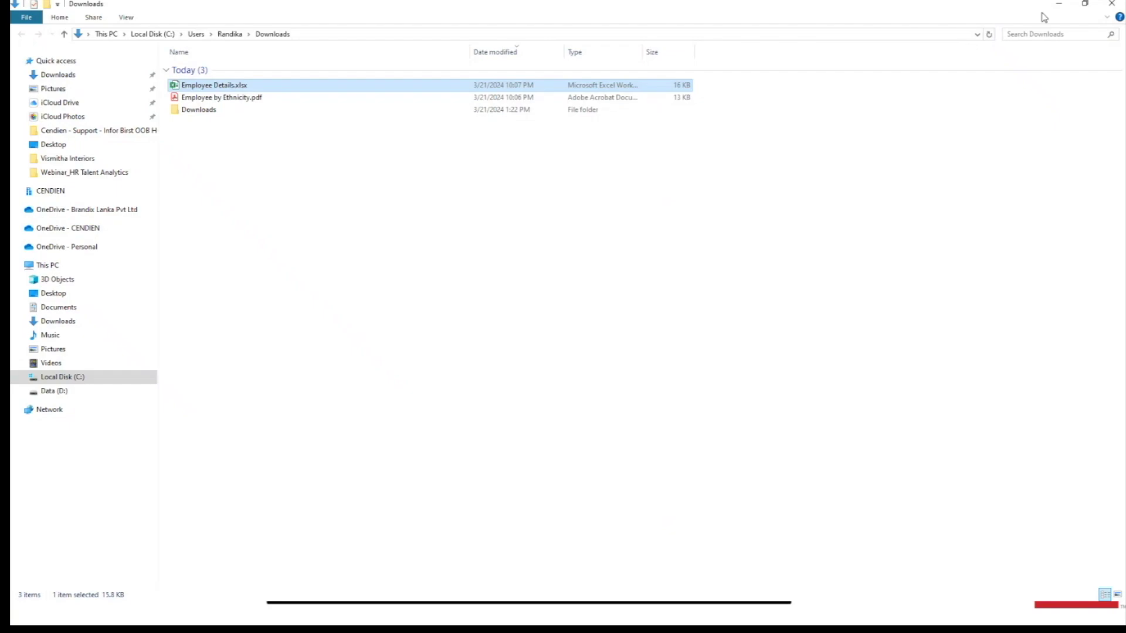
{"action": "left_click", "coordinate": [1068, 6]}
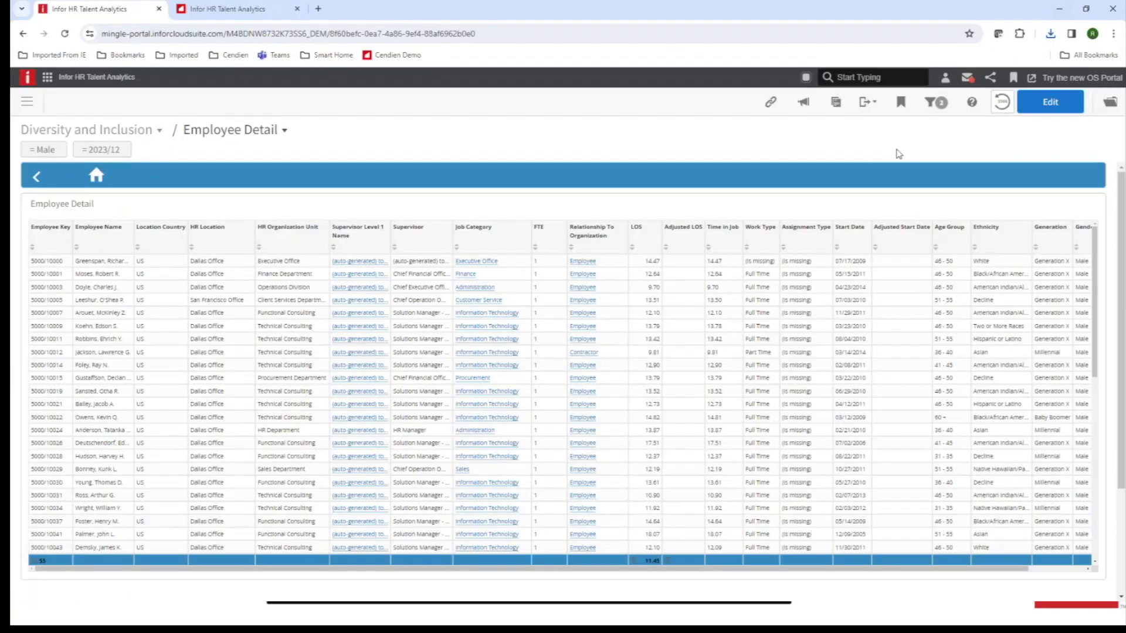
Leave the Employee Detail table and return to the Diversity and Inclusion Overview dashboard.
{"action": "left_click", "coordinate": [38, 178]}
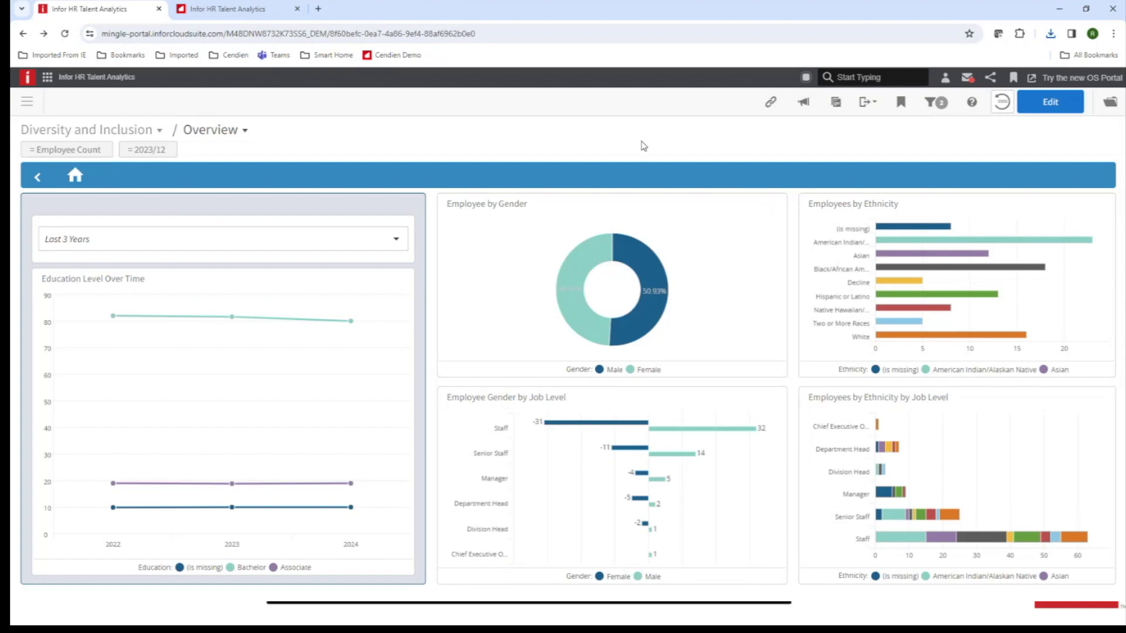
{"action": "key", "text": "alt+Tab"}
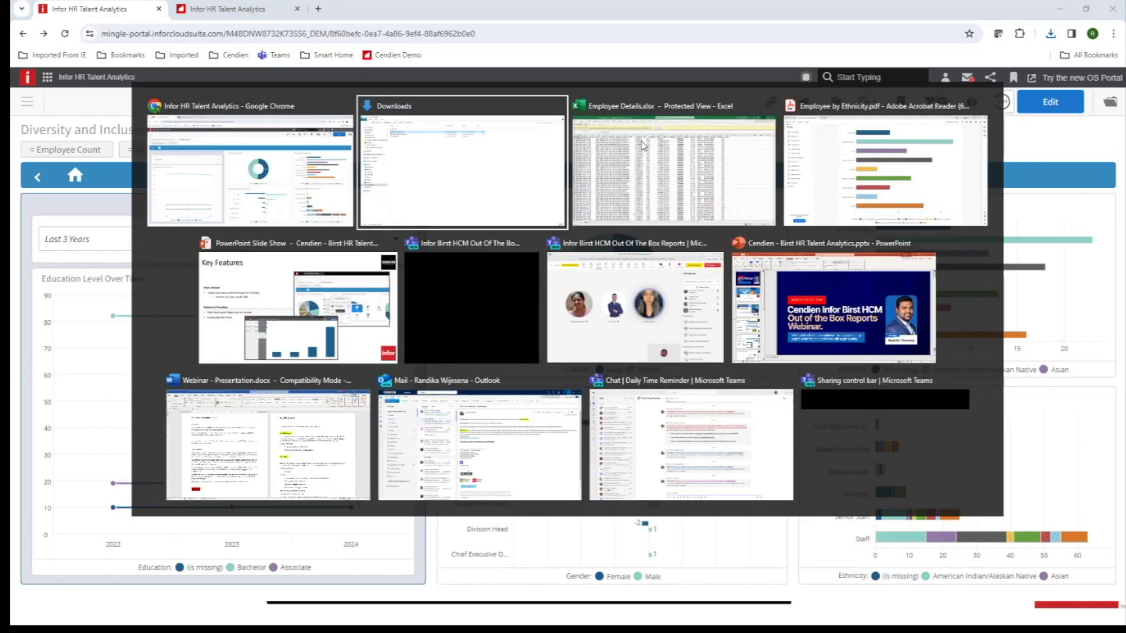
Switch to the PowerPoint slide show and advance to the Create Notification and Personal Dashboards slide.
{"action": "key", "text": "Tab"}
{"action": "key", "text": "Tab"}
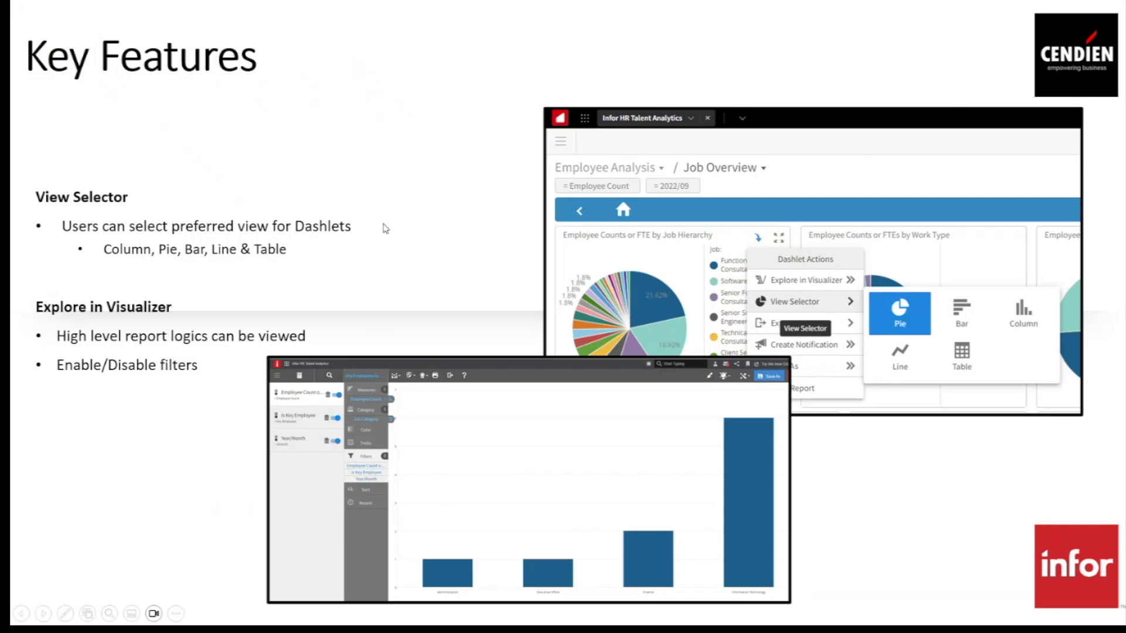
{"action": "key", "text": "Right"}
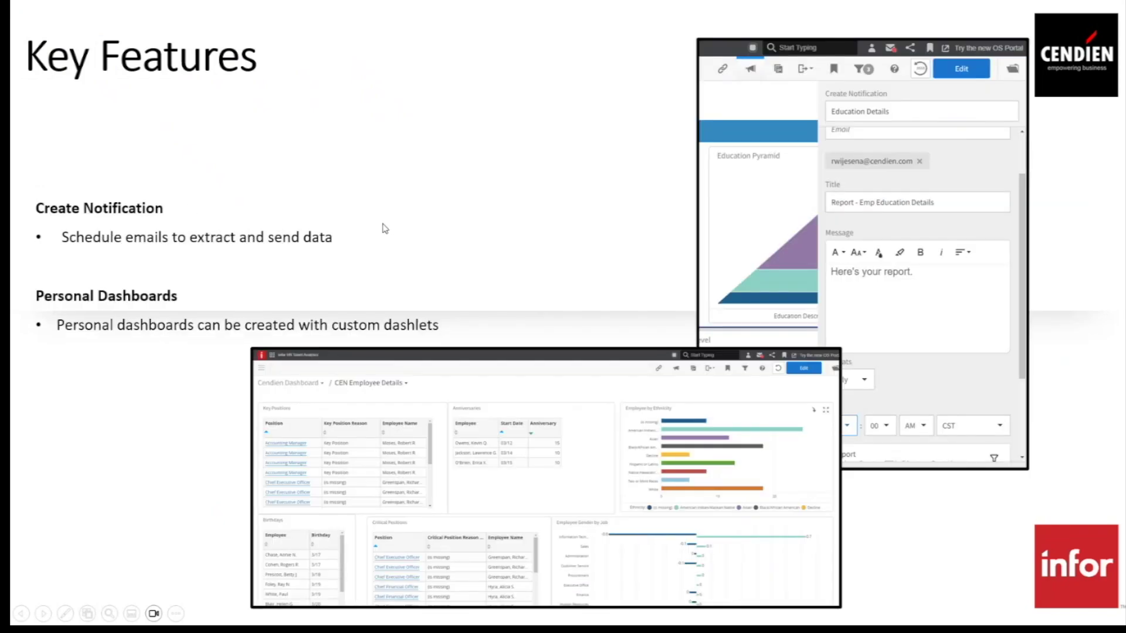
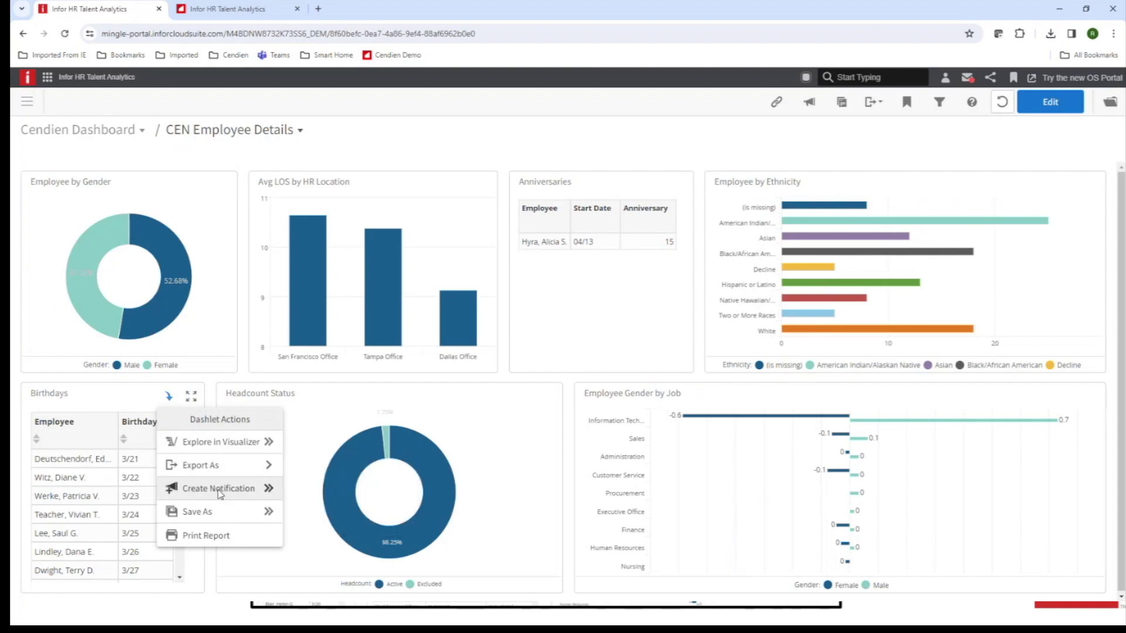
Create a notification named Employee Birthdays and paste that name into its Title.
{"action": "left_click", "coordinate": [219, 494]}
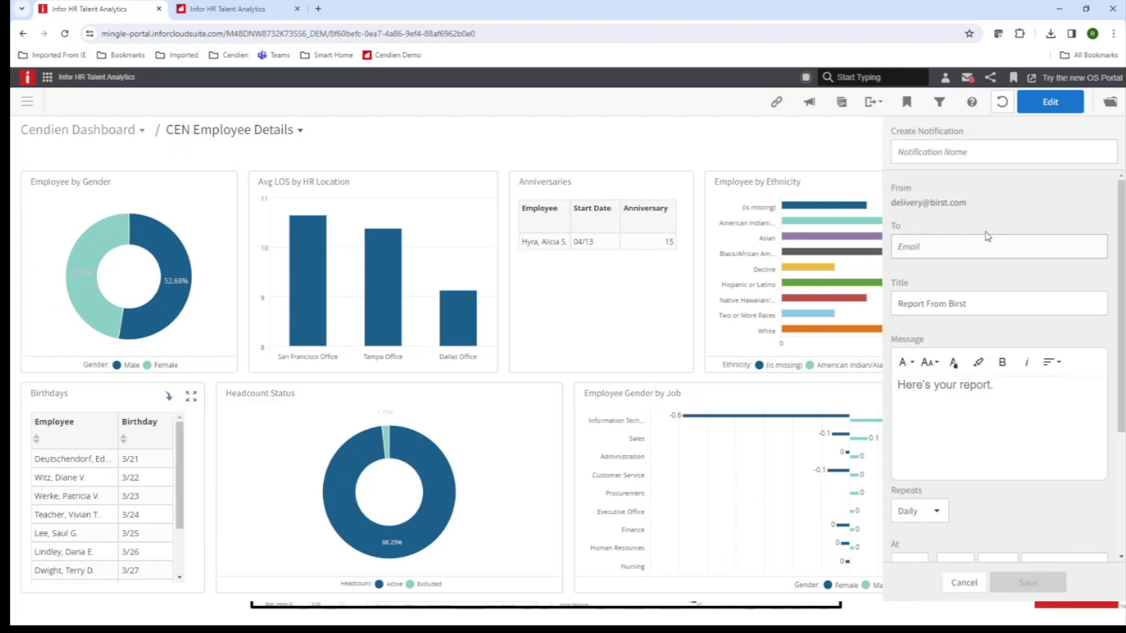
{"action": "left_click", "coordinate": [979, 151]}
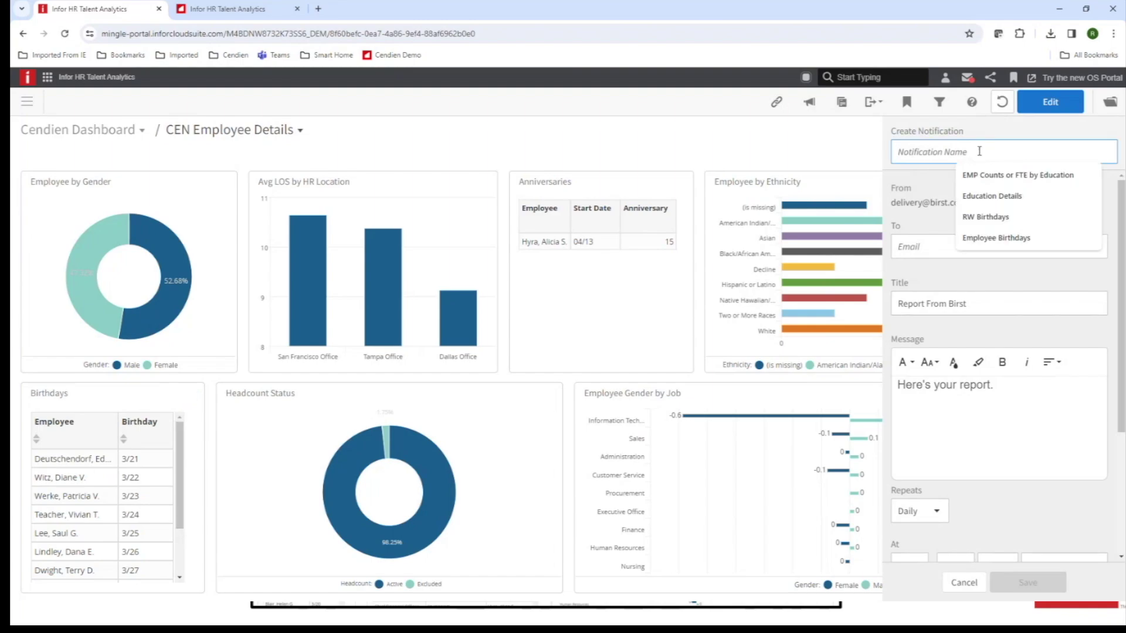
{"action": "type", "text": "Employee Birthdays"}
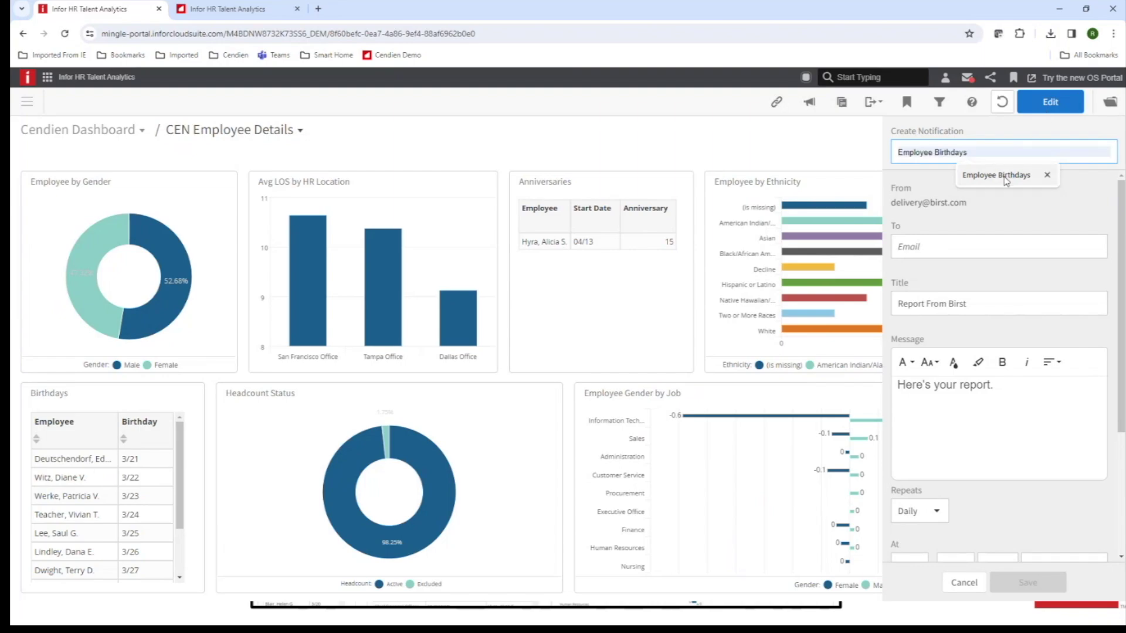
{"action": "left_click", "coordinate": [996, 175]}
{"action": "triple_click", "coordinate": [988, 151]}
{"action": "key", "text": "ctrl+c"}
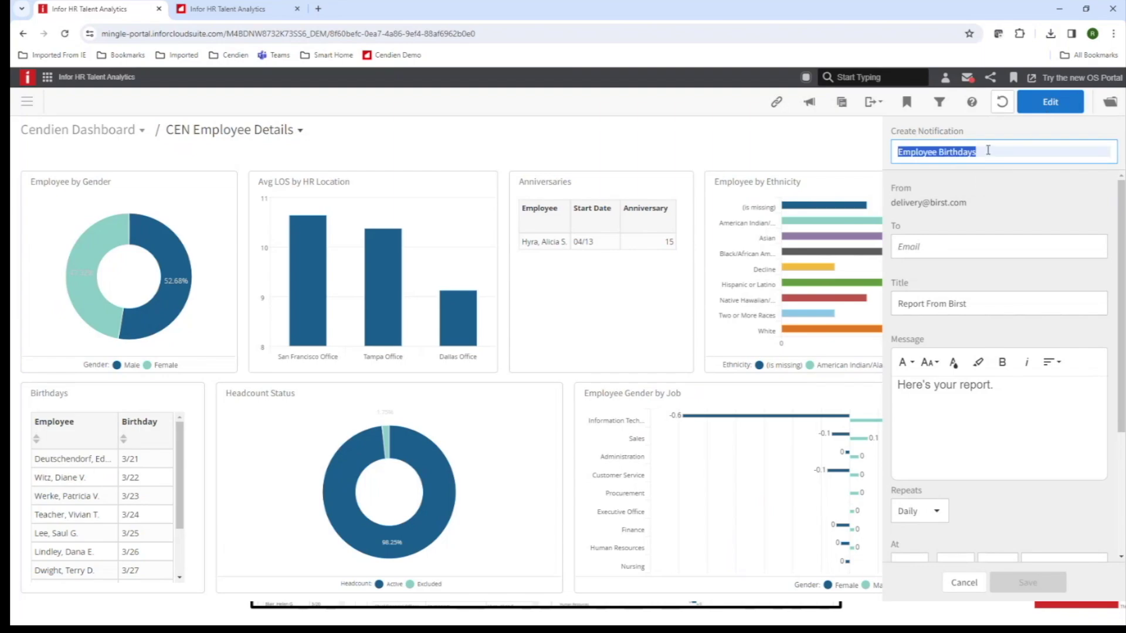
{"action": "left_click_drag", "start_coordinate": [967, 303], "coordinate": [896, 307]}
{"action": "key", "text": "ctrl+v"}
Enter the recipient's e-mail address in the To field.
{"action": "left_click", "coordinate": [932, 247]}
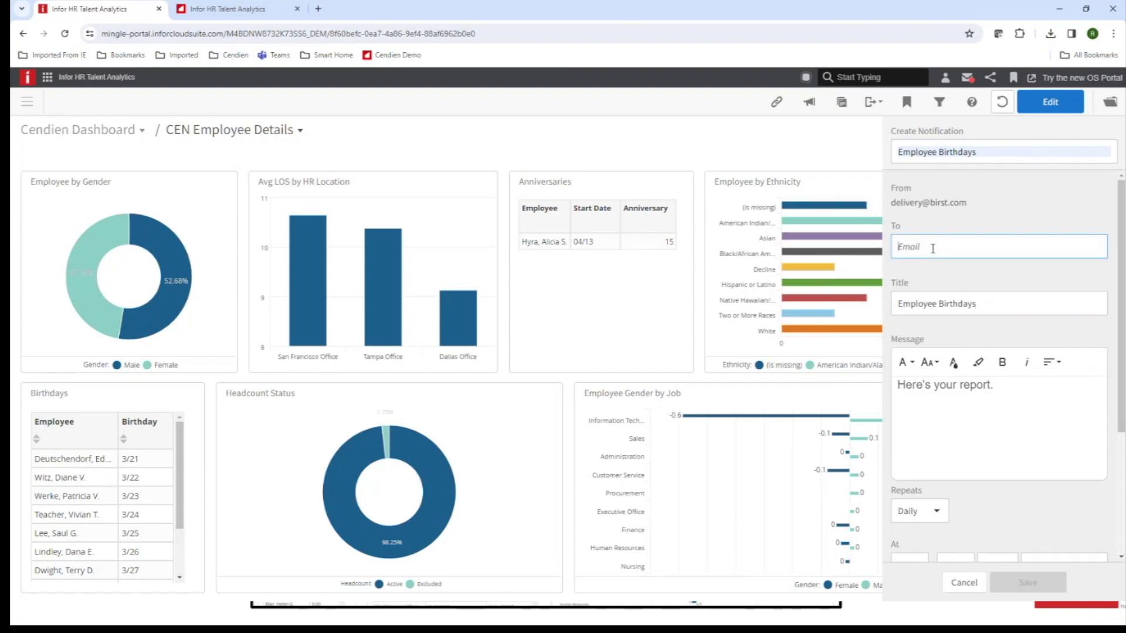
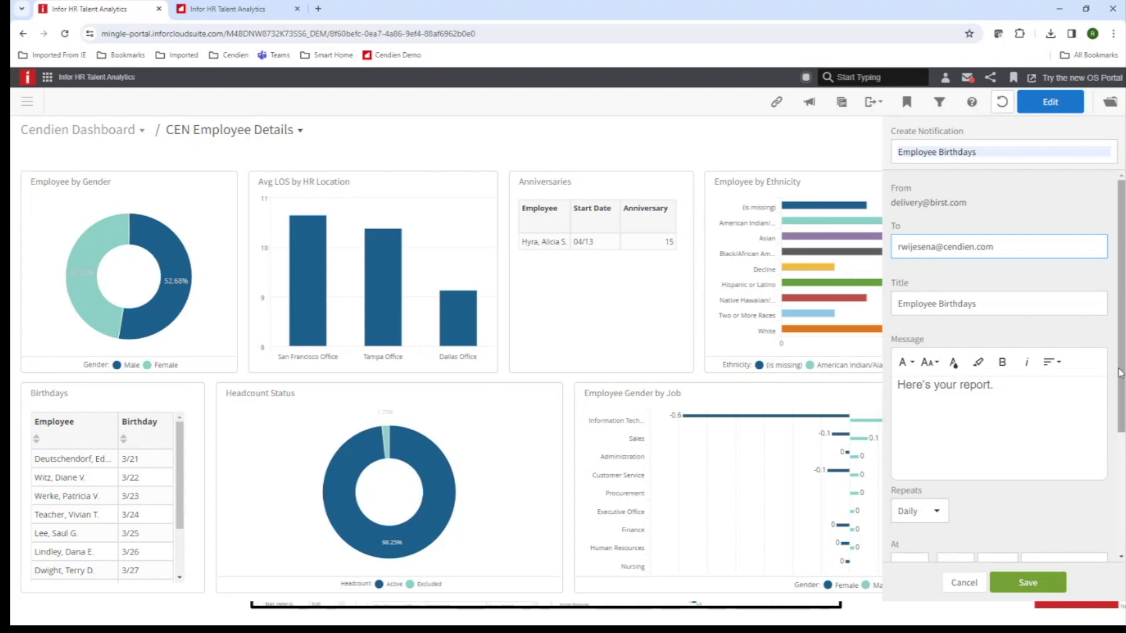
{"action": "left_click_drag", "start_coordinate": [1121, 375], "coordinate": [1121, 391]}
{"action": "scroll", "coordinate": [1121, 391], "scroll_direction": "down", "scroll_amount": 3}
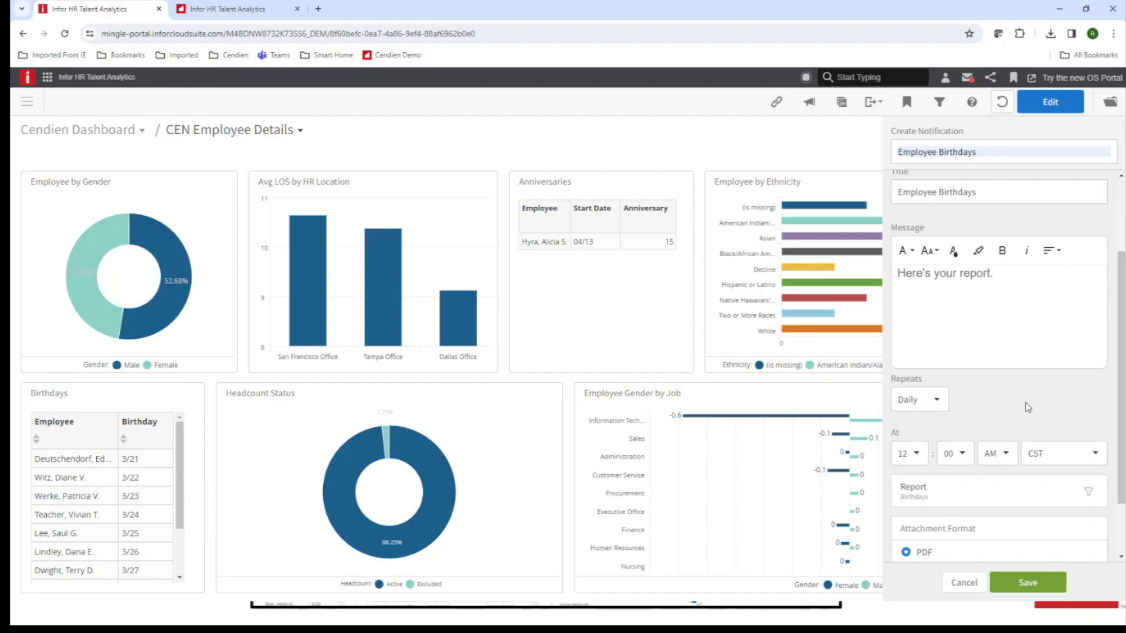
Keep the schedule repeating Daily, switch the attachment format to Excel, and save the notification.
{"action": "left_click", "coordinate": [939, 405]}
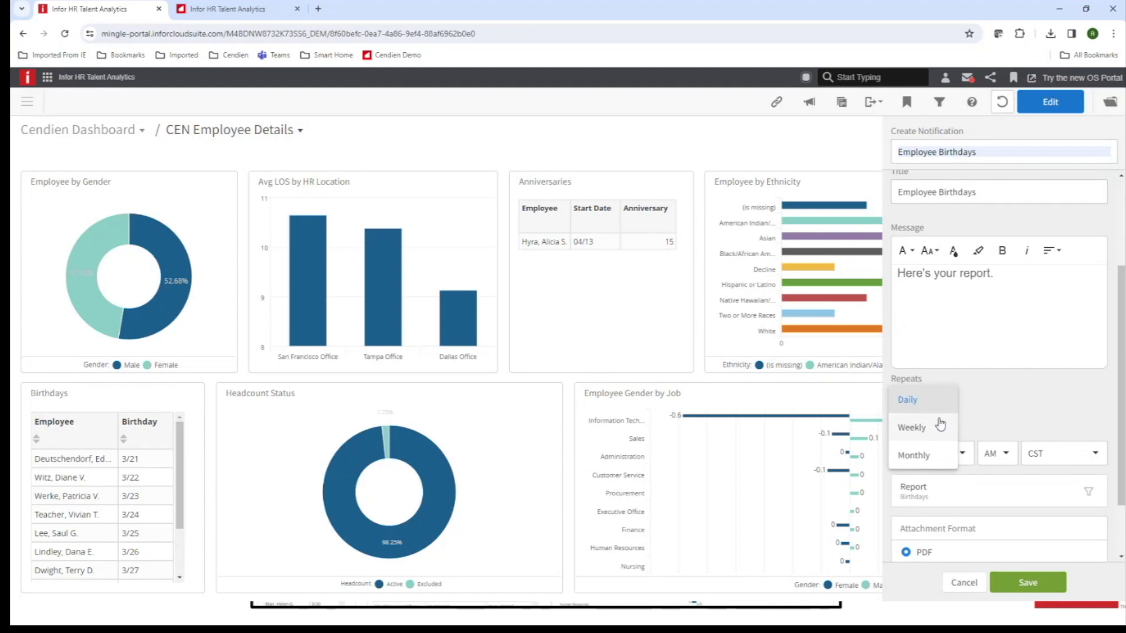
{"action": "left_click", "coordinate": [1004, 398]}
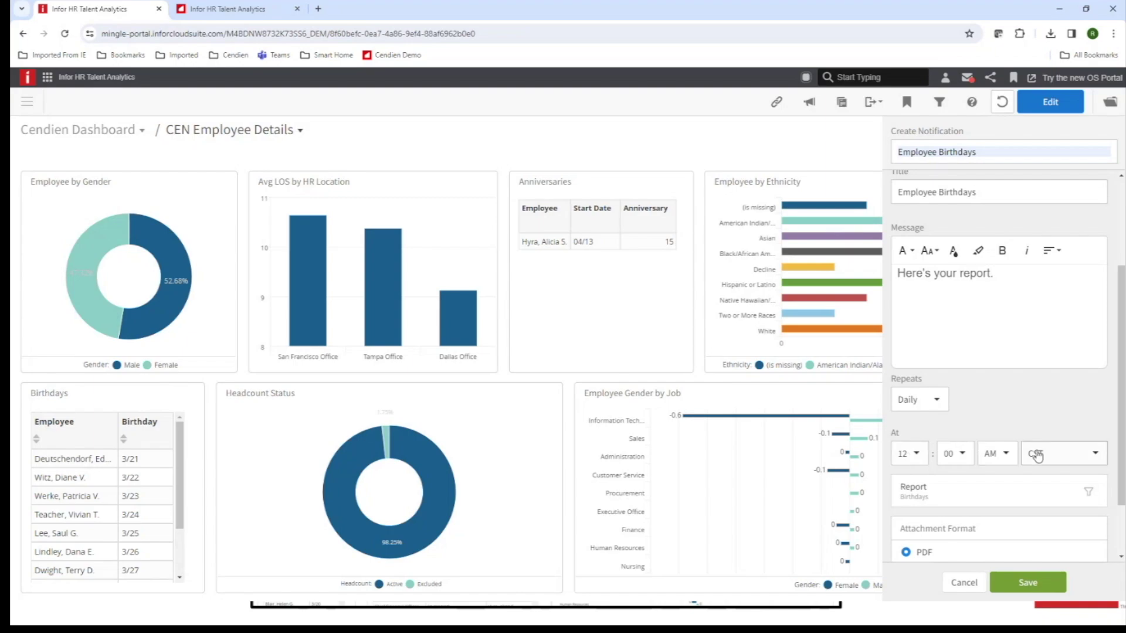
{"action": "left_click_drag", "start_coordinate": [1119, 420], "coordinate": [1120, 465]}
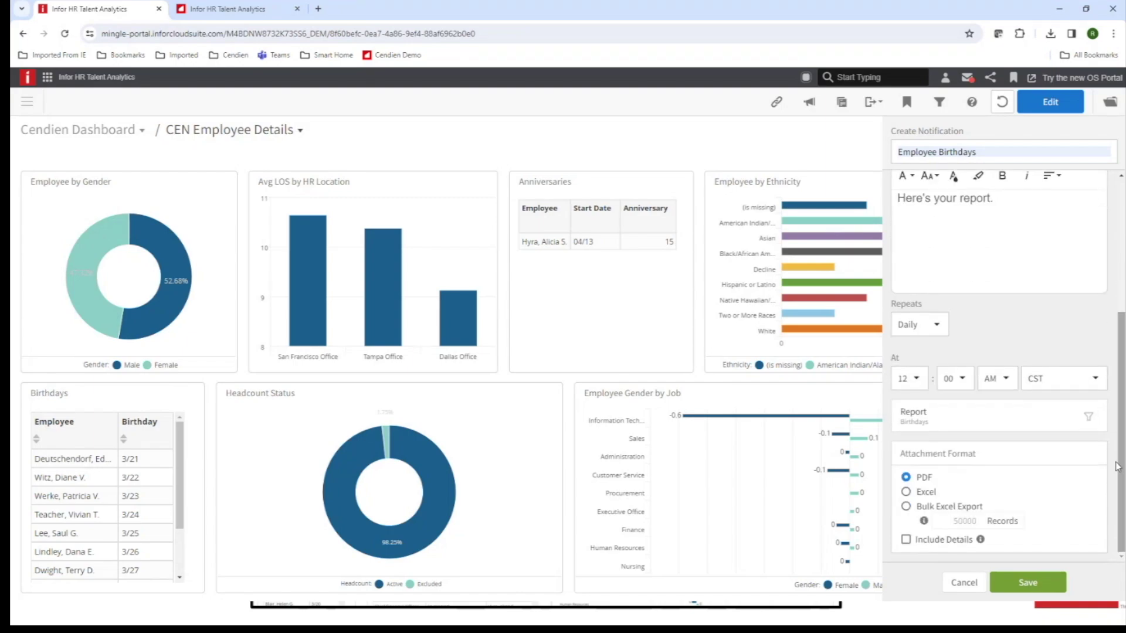
{"action": "left_click", "coordinate": [907, 492]}
{"action": "scroll", "coordinate": [1001, 397], "scroll_direction": "up", "scroll_amount": 1}
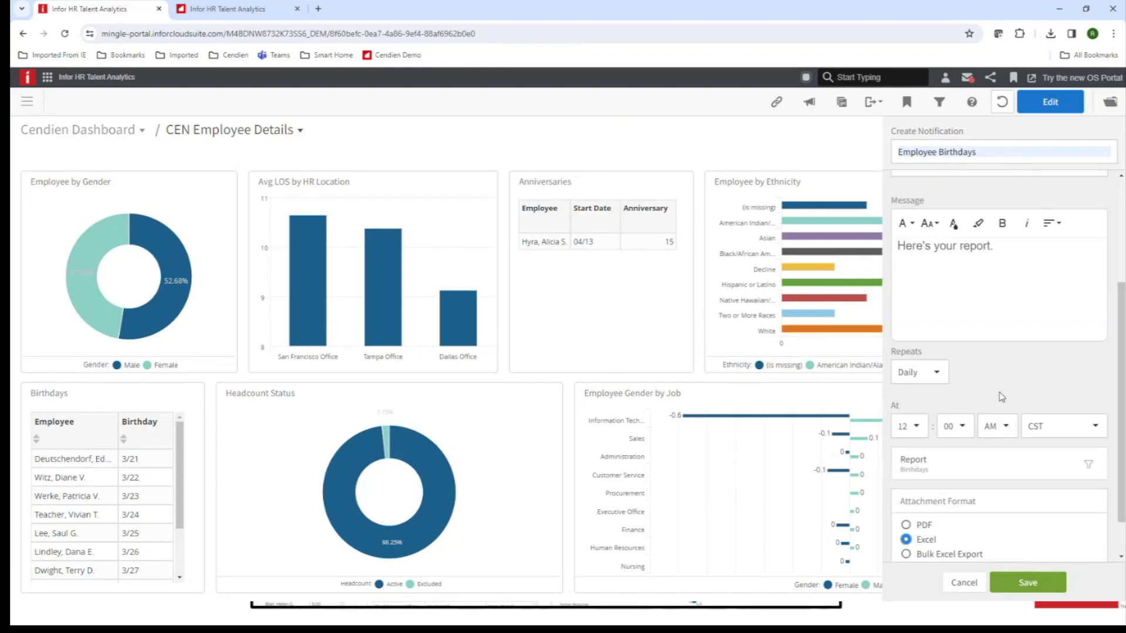
{"action": "scroll", "coordinate": [1005, 391], "scroll_direction": "up", "scroll_amount": 1}
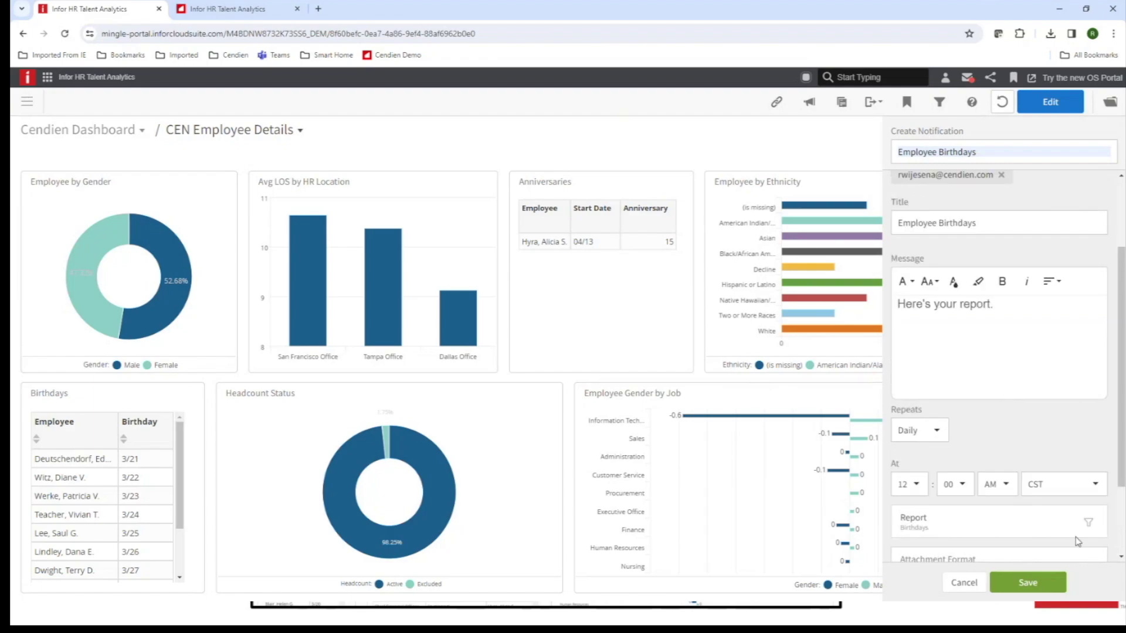
{"action": "left_click", "coordinate": [1030, 583]}
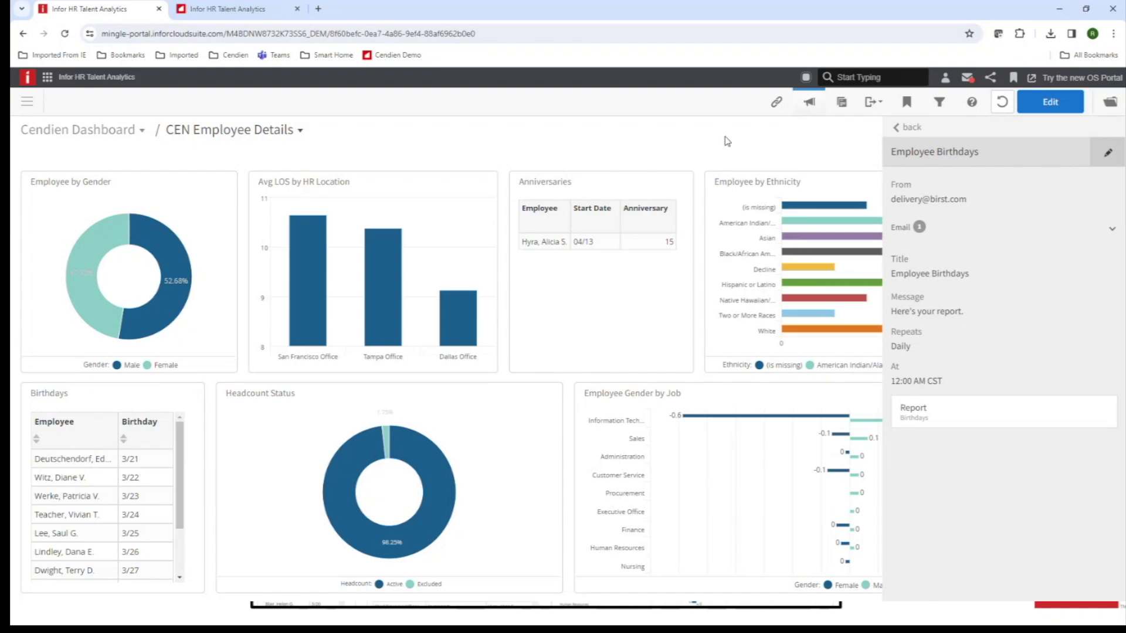
Close the details panel and open the Notification Center to confirm Employee Birthdays is listed.
{"action": "left_click", "coordinate": [810, 102]}
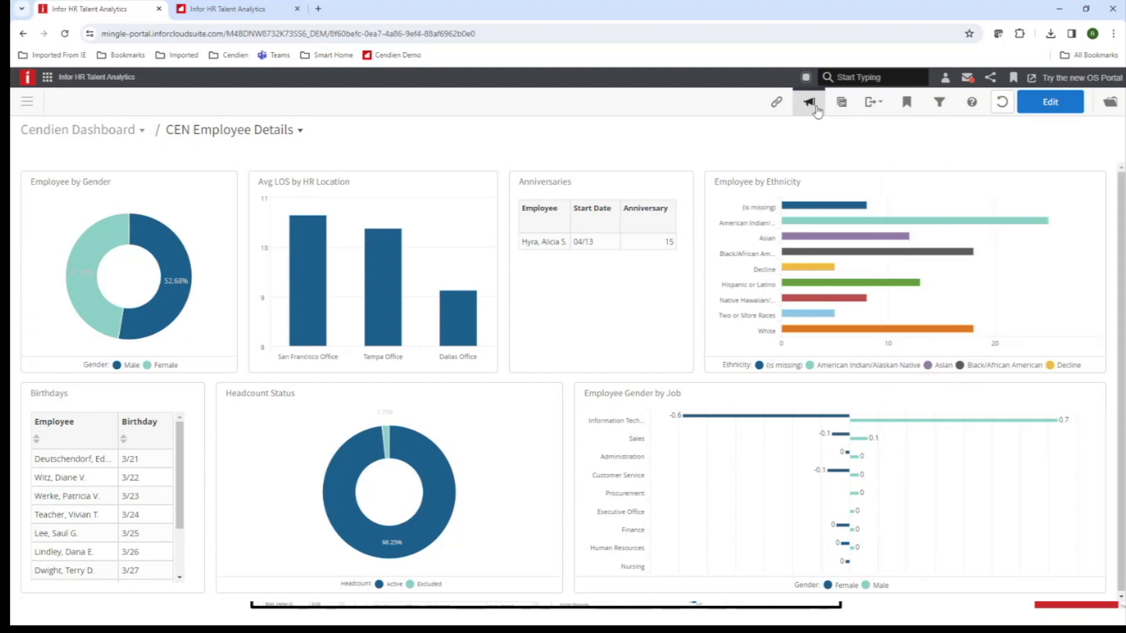
{"action": "left_click", "coordinate": [807, 103]}
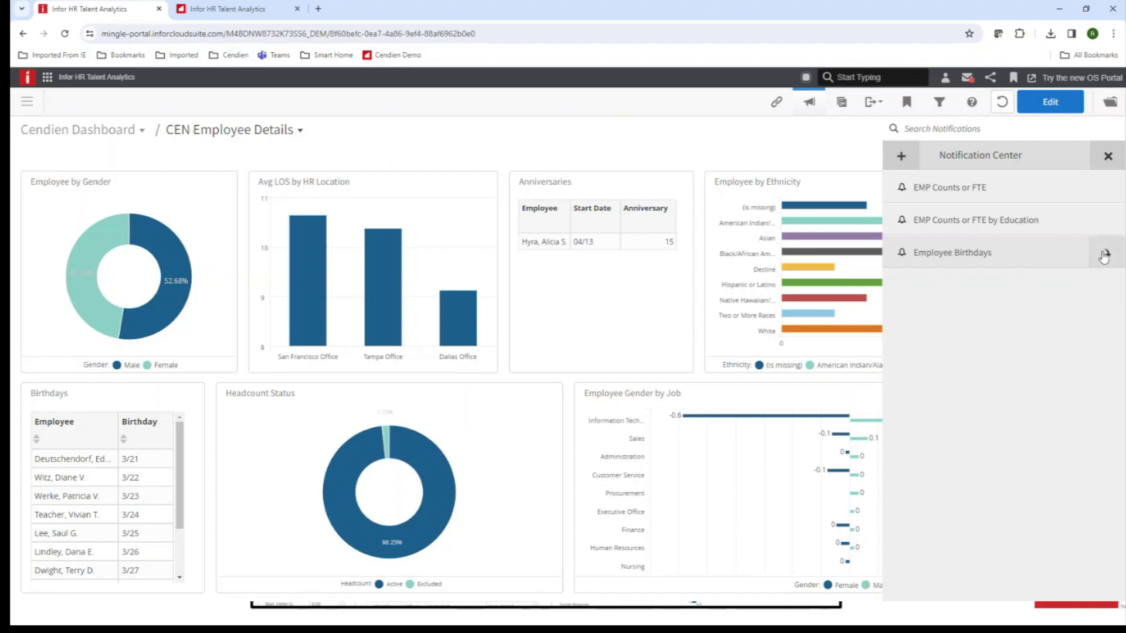
Run Employee Birthdays now, then review its settings in Edit and cancel without changes.
{"action": "left_click", "coordinate": [1057, 253]}
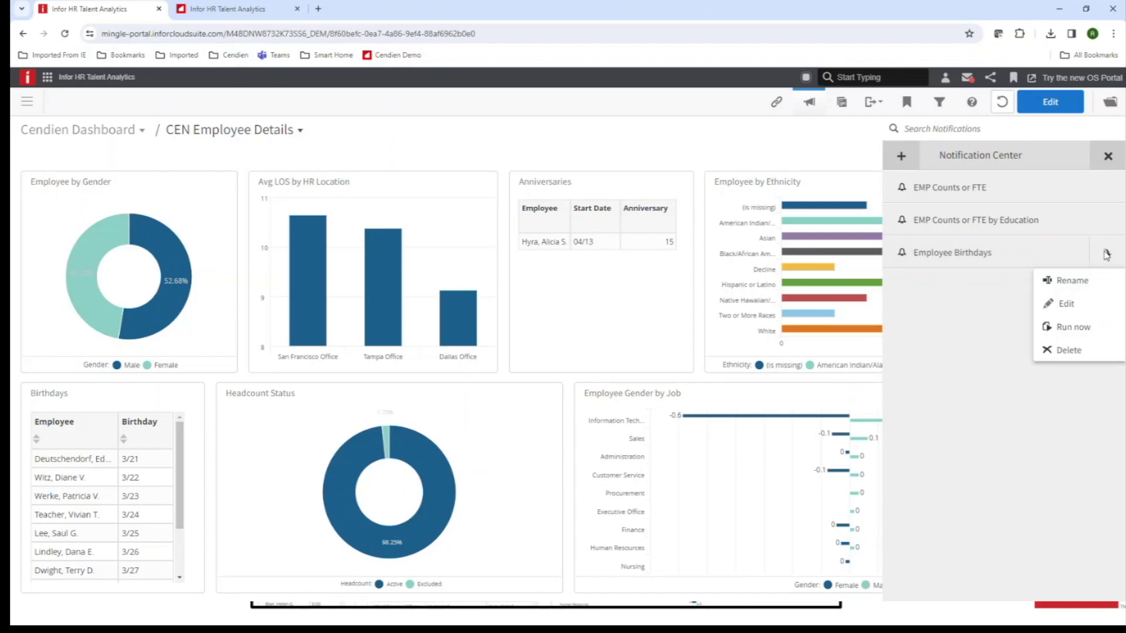
{"action": "left_click", "coordinate": [1080, 330]}
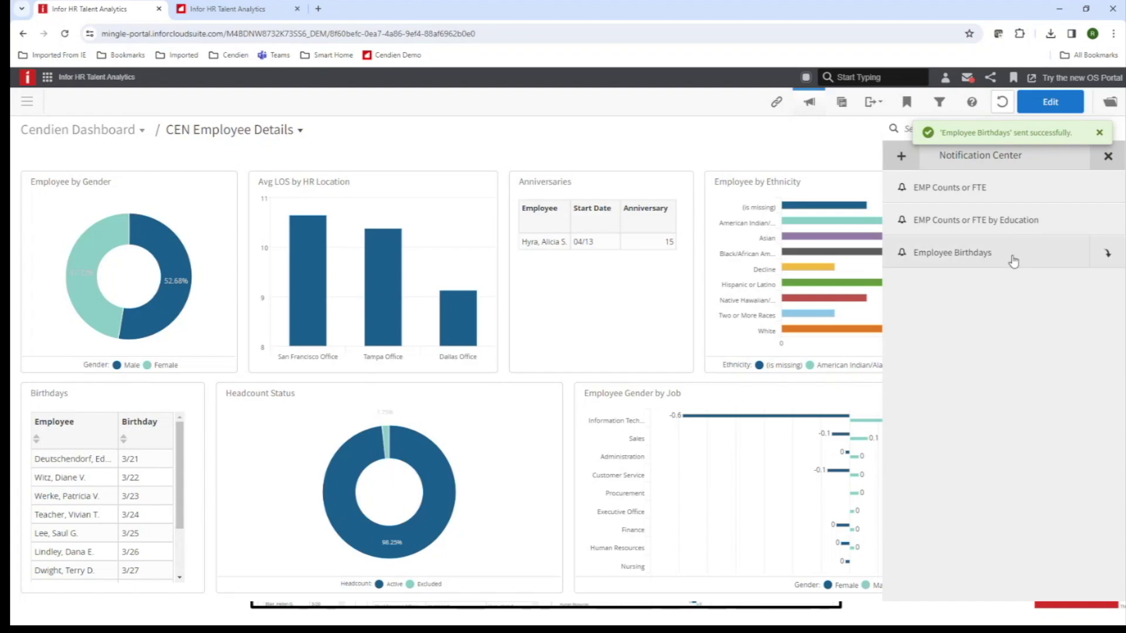
{"action": "left_click", "coordinate": [1104, 254]}
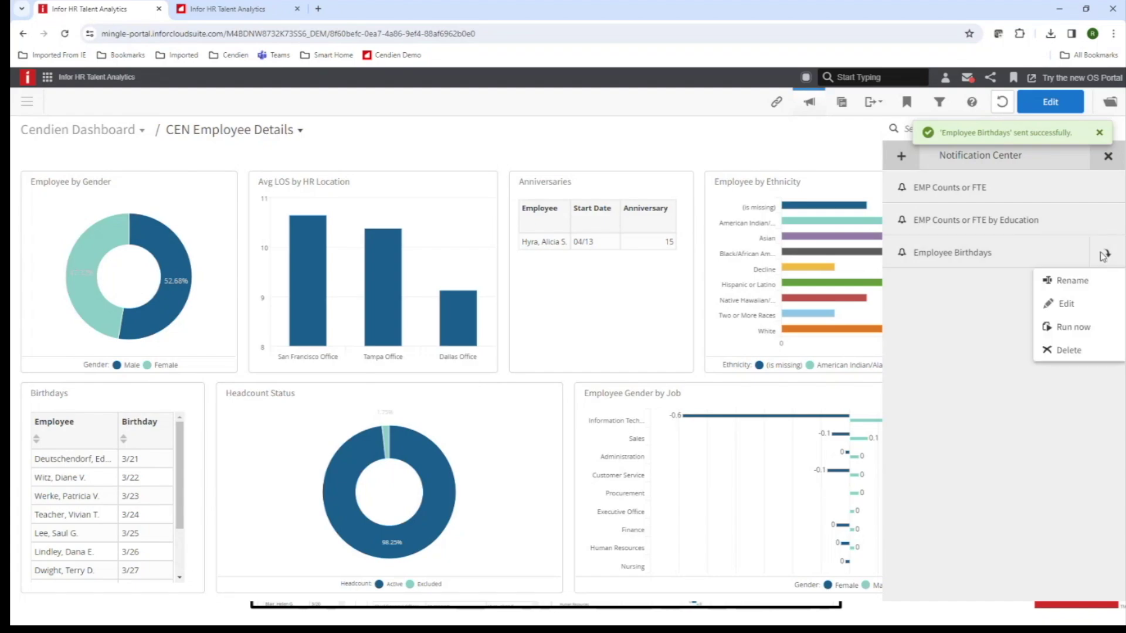
{"action": "left_click", "coordinate": [1066, 304]}
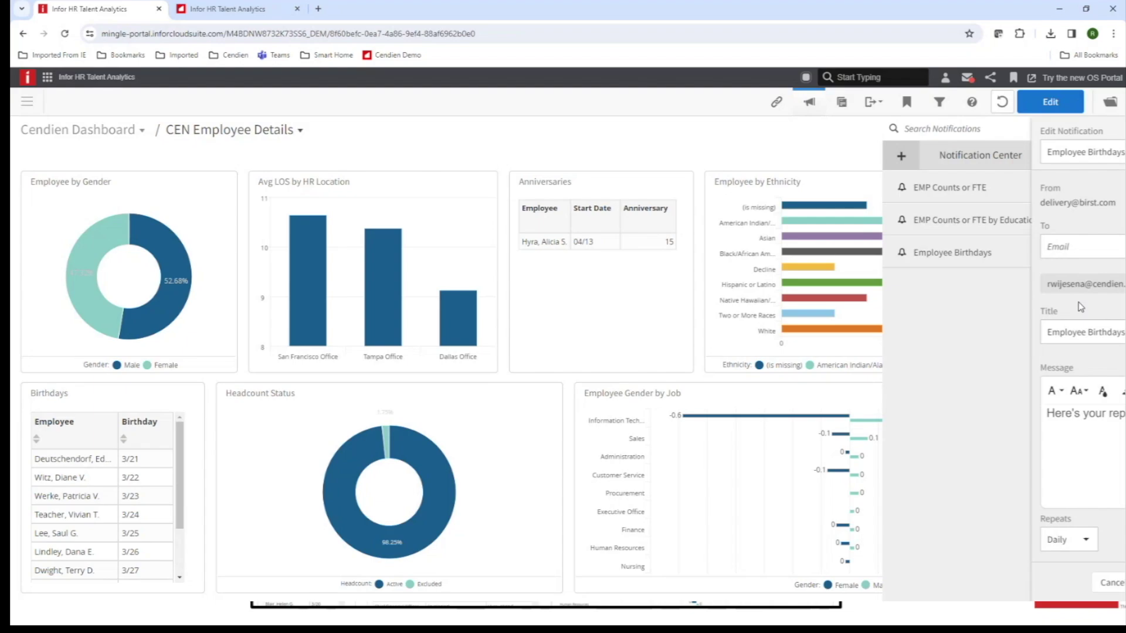
{"action": "scroll", "coordinate": [937, 524], "scroll_direction": "down", "scroll_amount": 5}
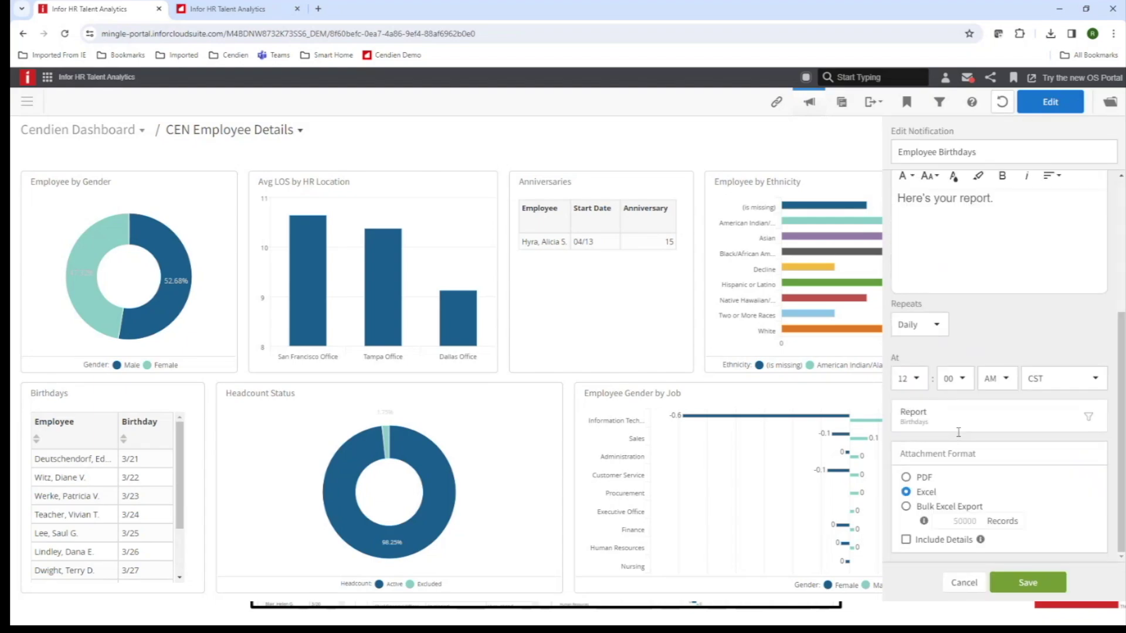
{"action": "scroll", "coordinate": [997, 439], "scroll_direction": "up", "scroll_amount": 5}
{"action": "left_click", "coordinate": [964, 582]}
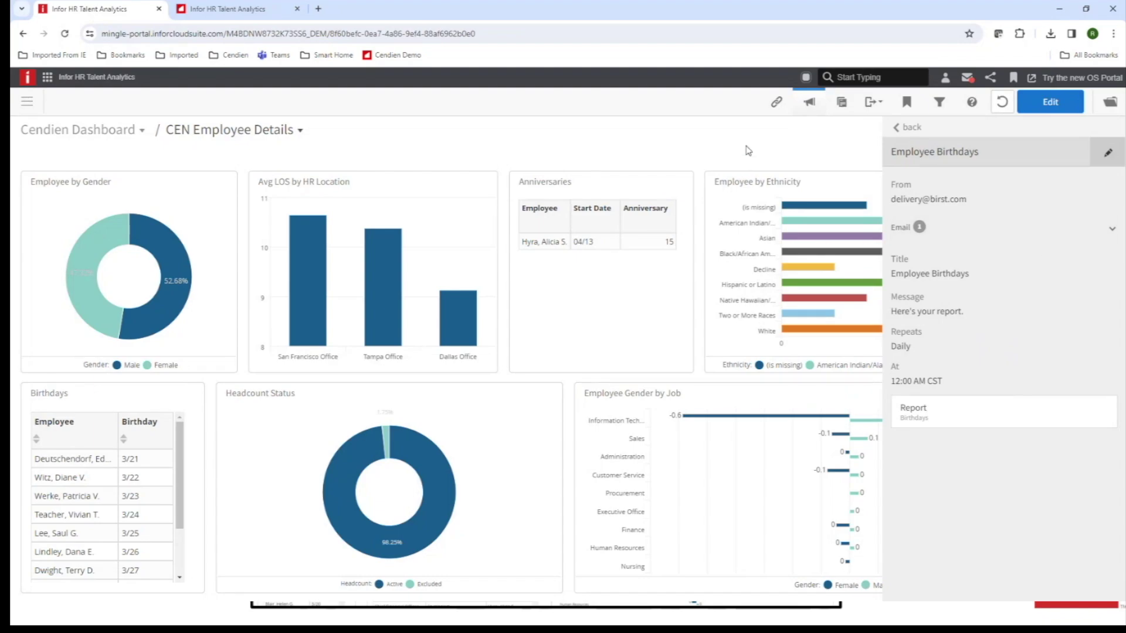
Close the notification list and open the e-mail's Birthdays.xlsx attachment in Excel.
{"action": "left_click", "coordinate": [911, 128]}
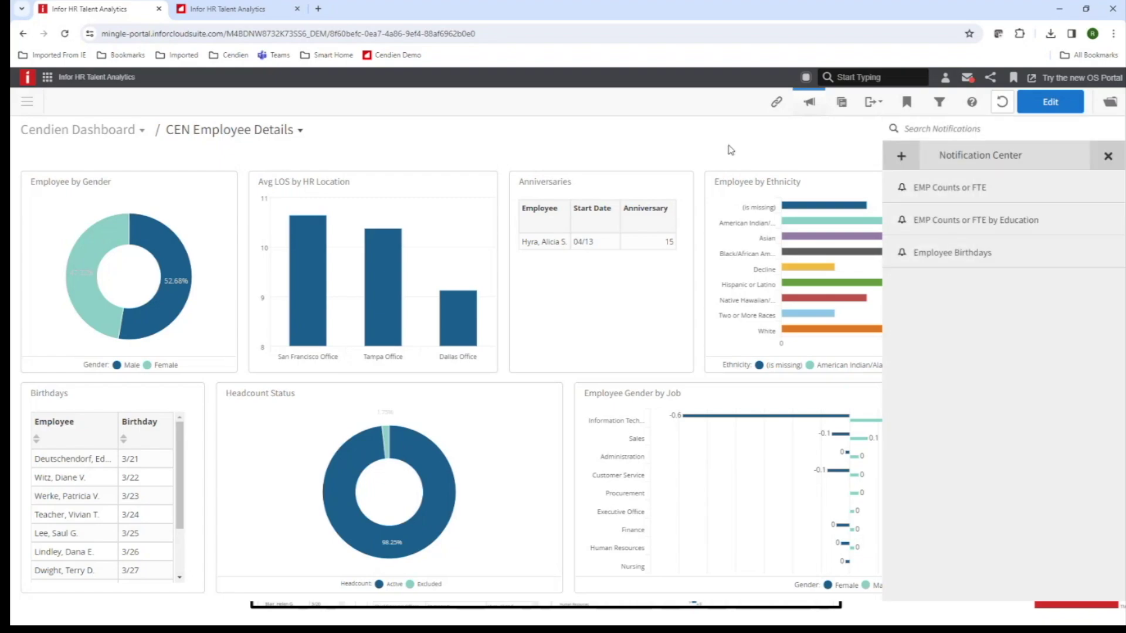
{"action": "left_click", "coordinate": [1108, 156]}
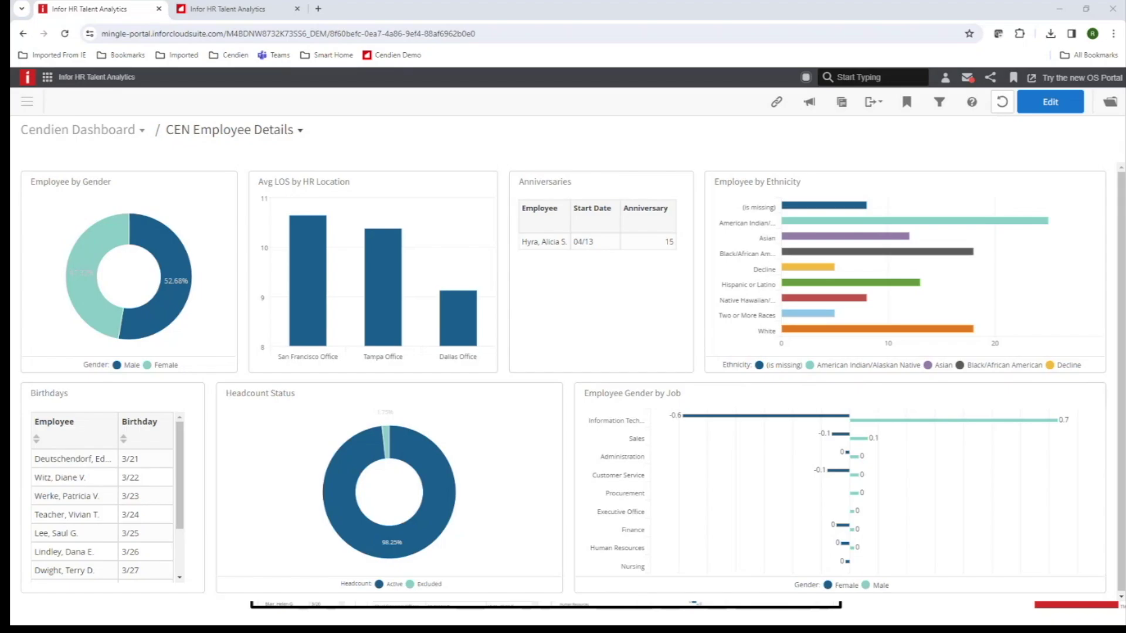
{"action": "left_click_drag", "start_coordinate": [1122, 96], "coordinate": [796, 96]}
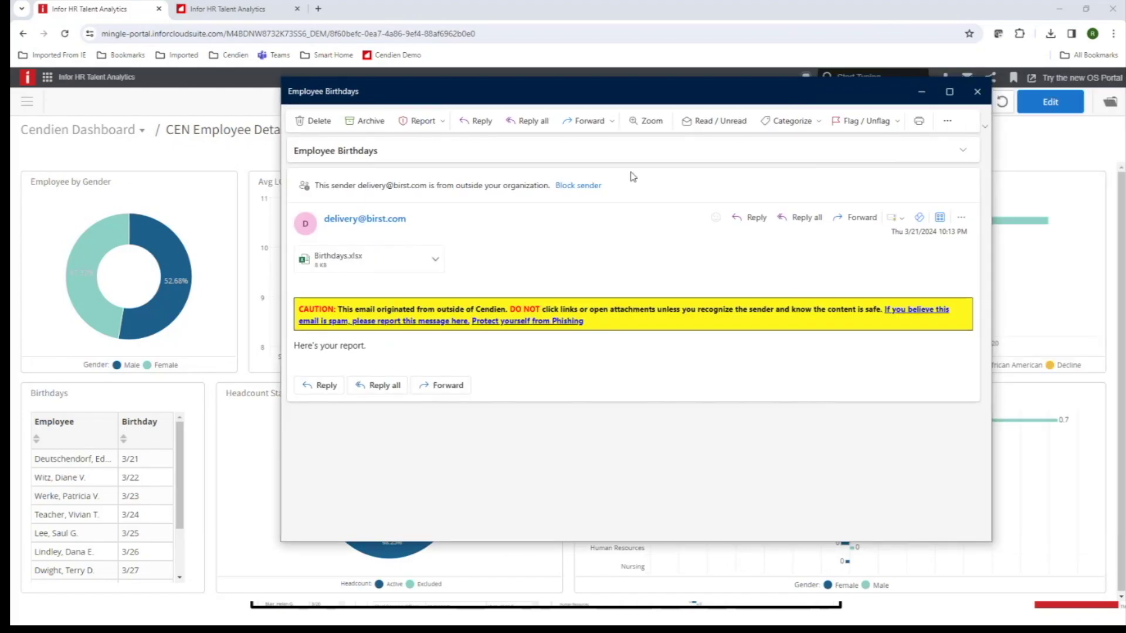
{"action": "left_click", "coordinate": [359, 267]}
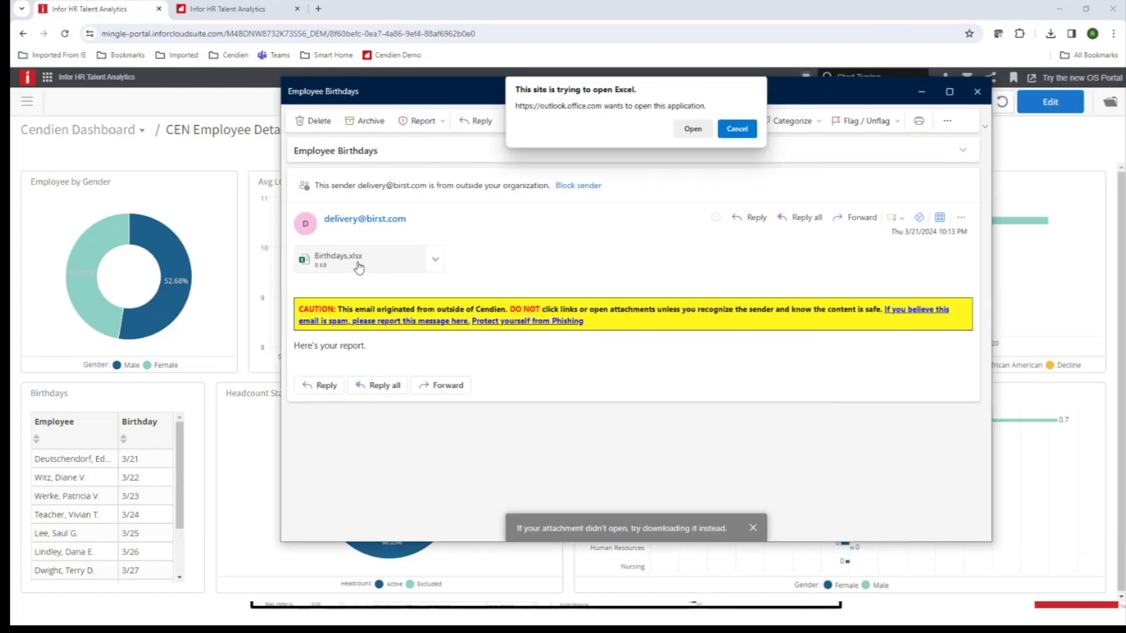
{"action": "left_click", "coordinate": [693, 128]}
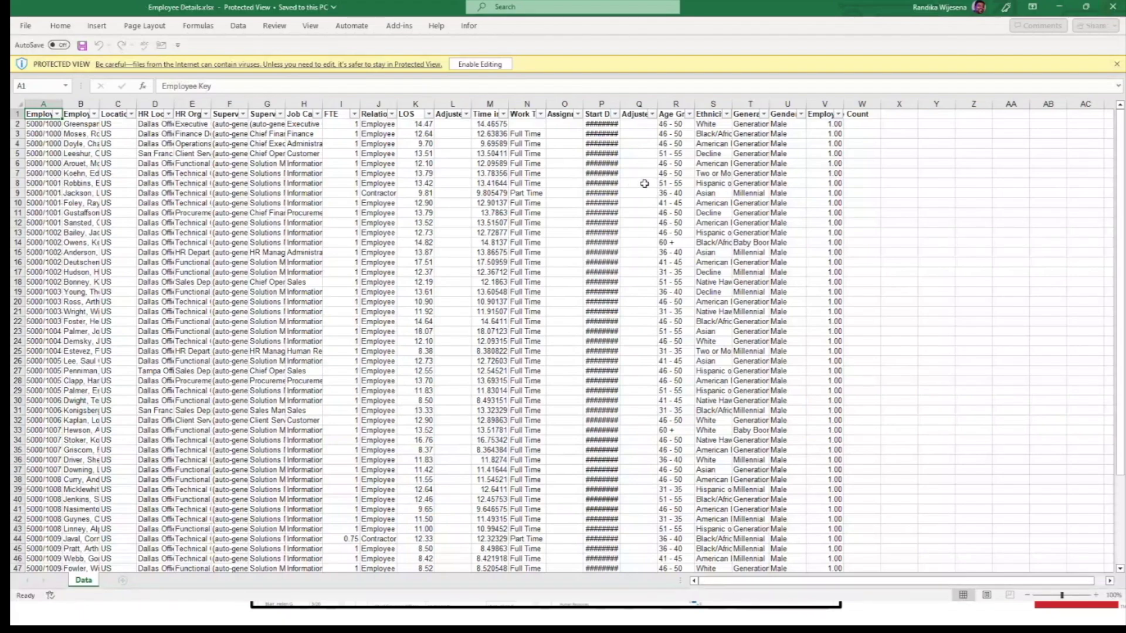
Minimize Excel after viewing the workbook in Protected View.
{"action": "left_click", "coordinate": [1058, 7]}
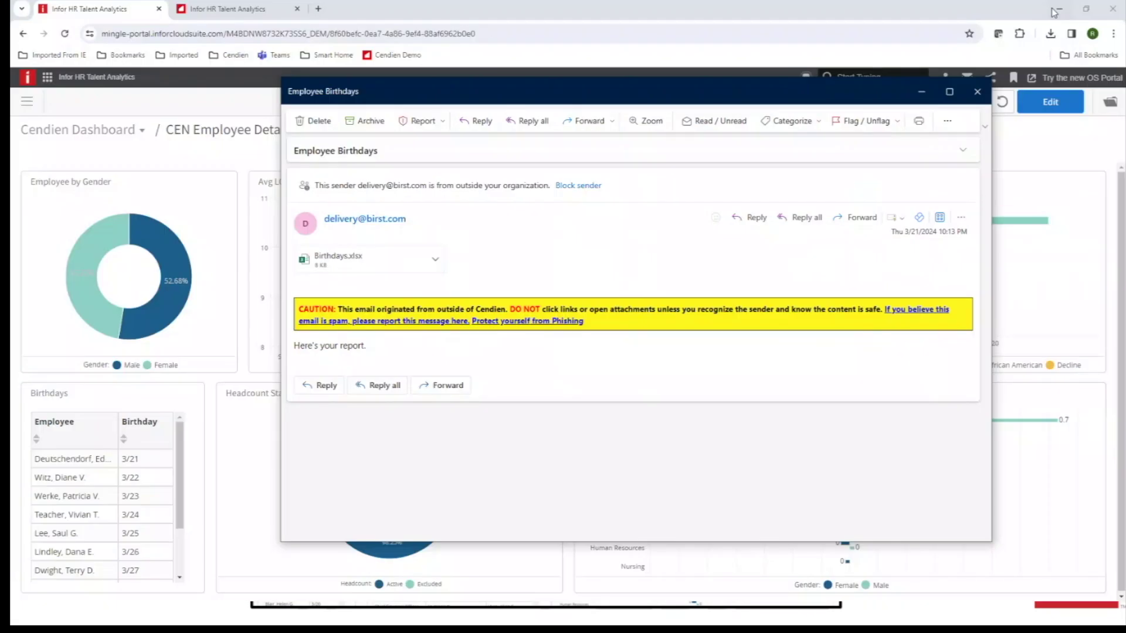
Close the Employee Birthdays e-mail and browse the Collections & Dashboards list.
{"action": "left_click", "coordinate": [973, 100]}
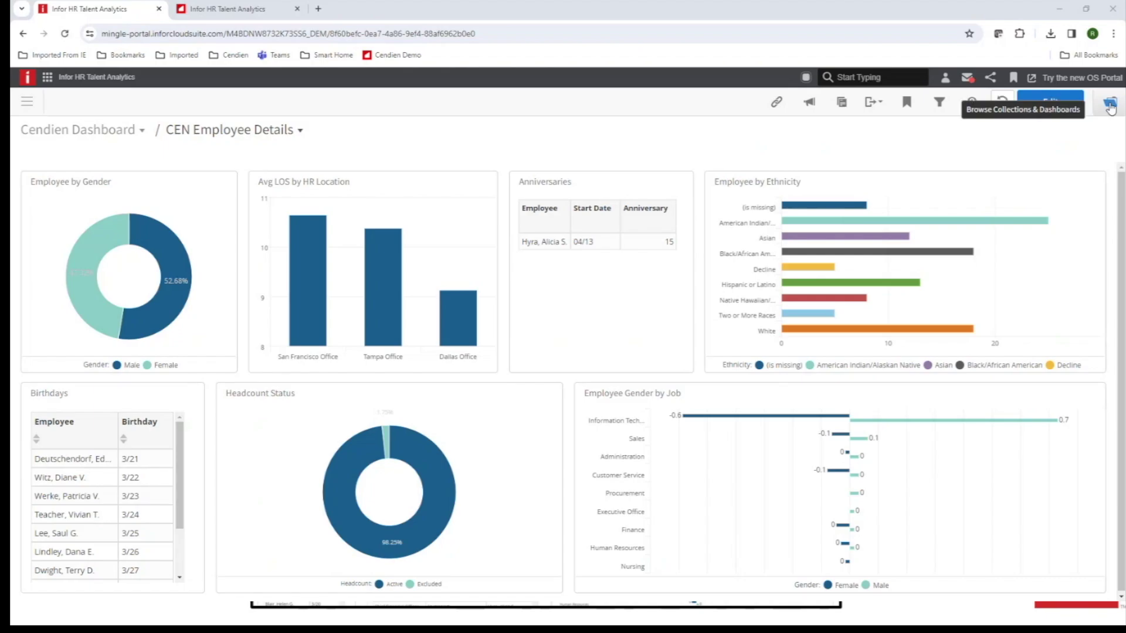
{"action": "left_click", "coordinate": [1110, 106]}
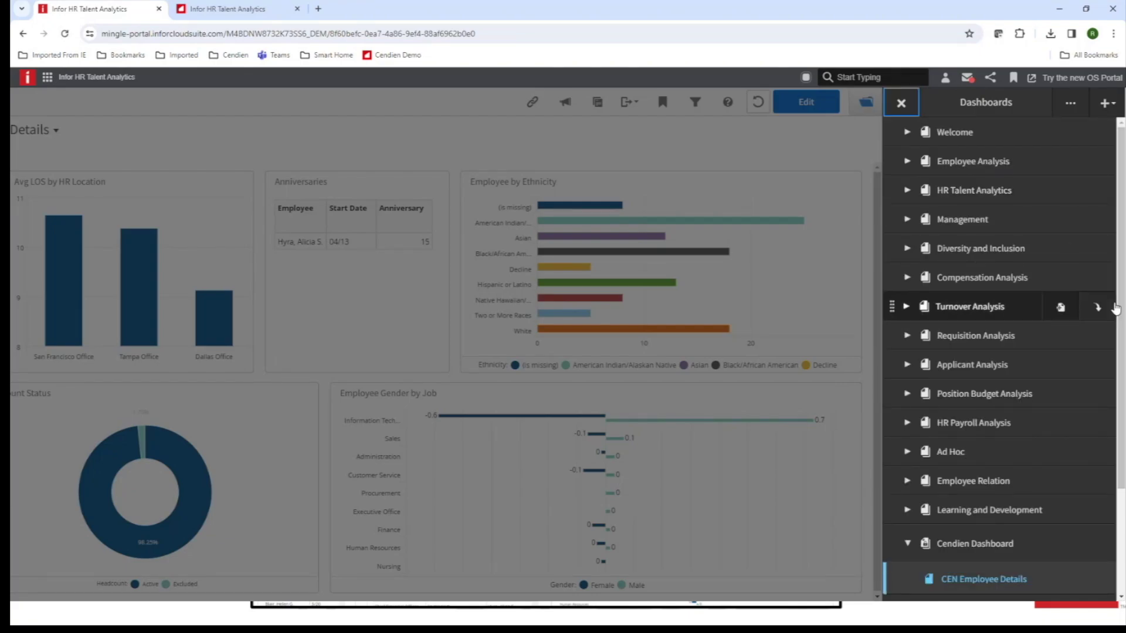
{"action": "scroll", "coordinate": [1121, 311], "scroll_direction": "down", "scroll_amount": 1}
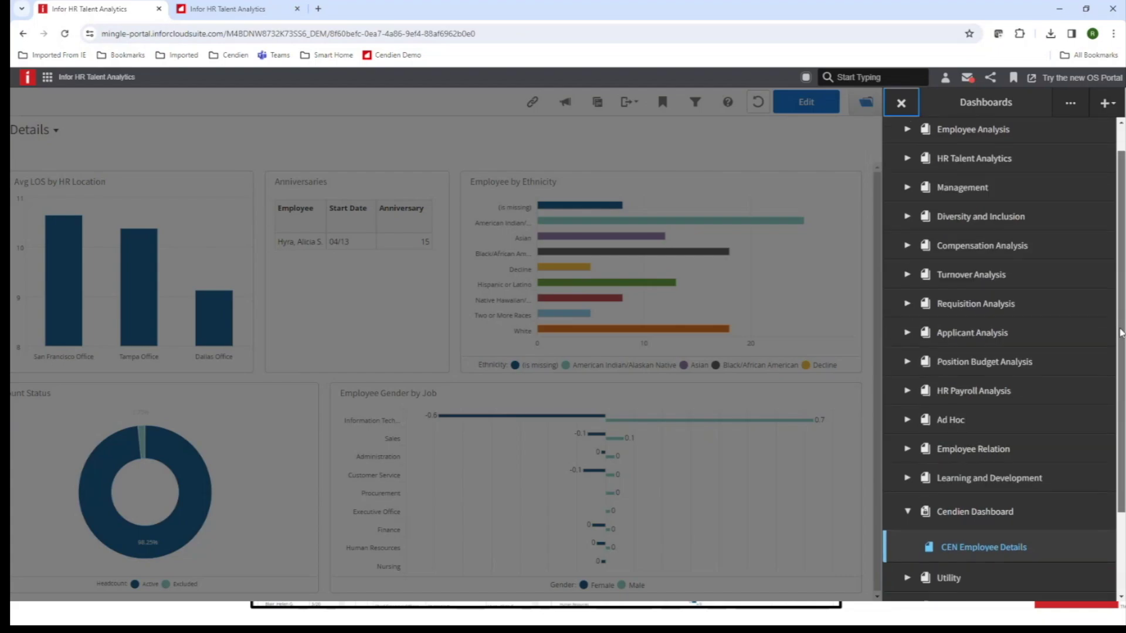
{"action": "left_click_drag", "start_coordinate": [1121, 322], "coordinate": [1119, 304]}
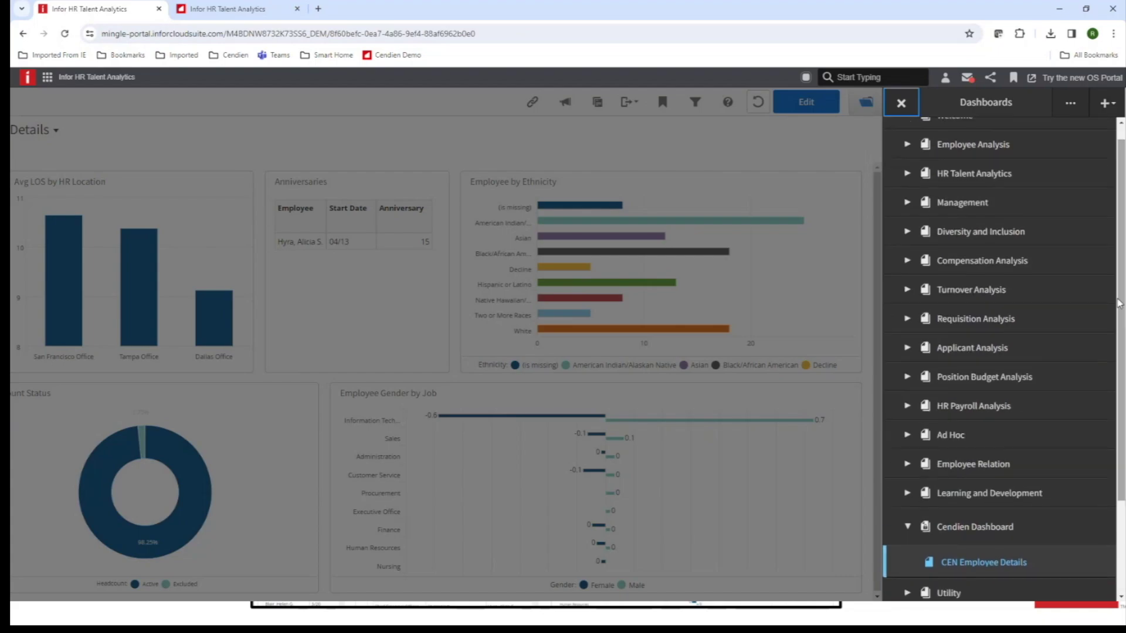
Add a public collection named CENDIEN and start a new dashboard in it.
{"action": "left_click", "coordinate": [1106, 104]}
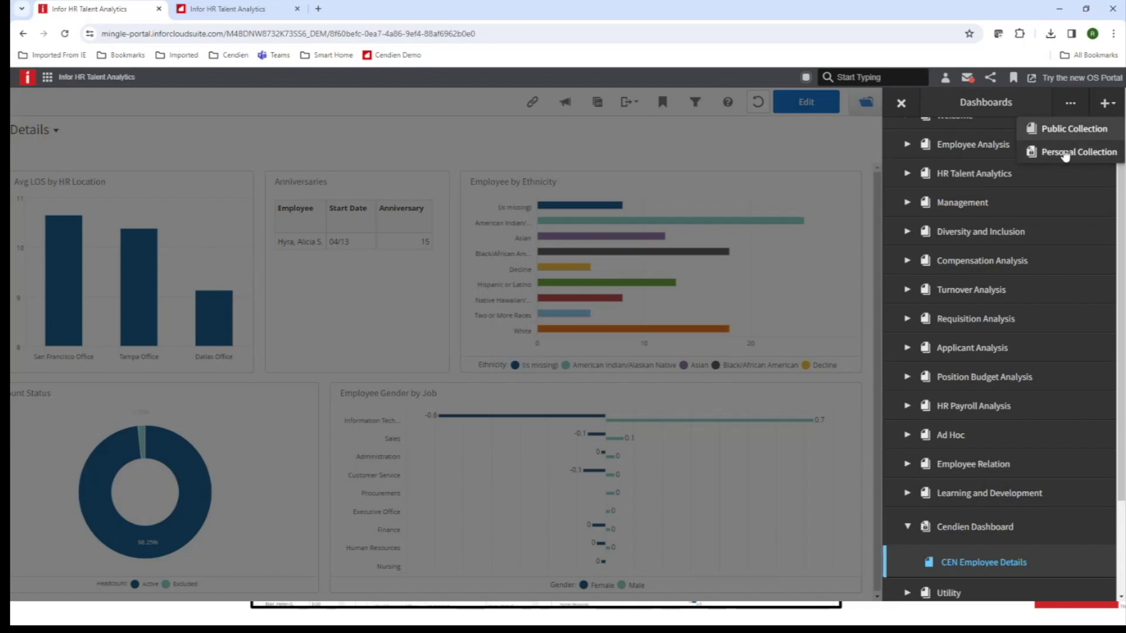
{"action": "left_click", "coordinate": [1064, 154]}
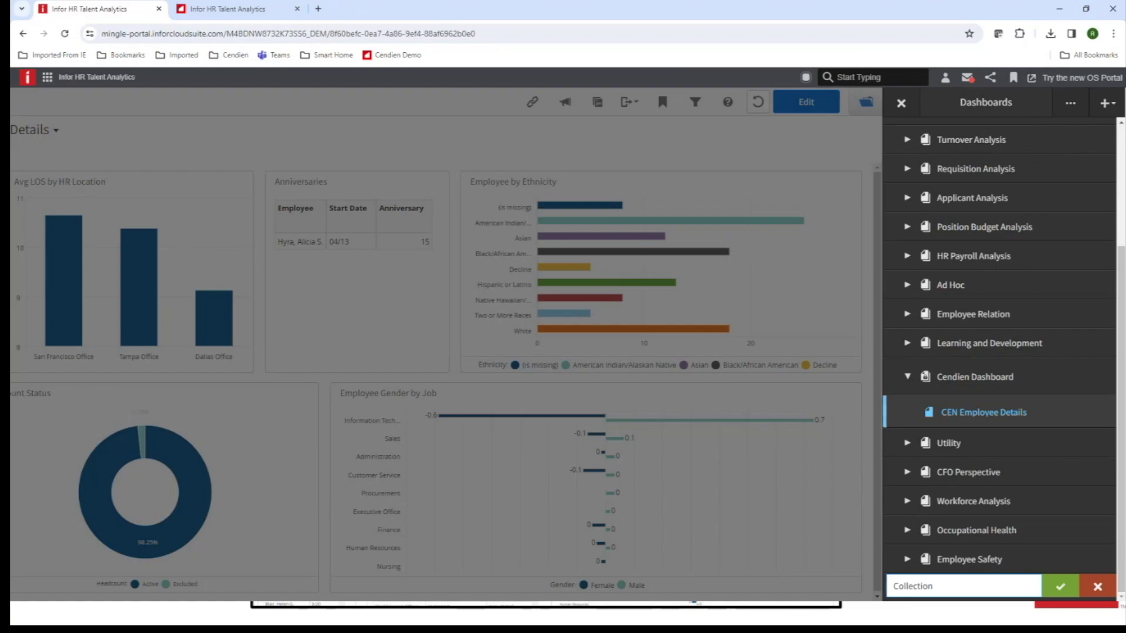
{"action": "double_click", "coordinate": [957, 585]}
{"action": "type", "text": "CENDI"}
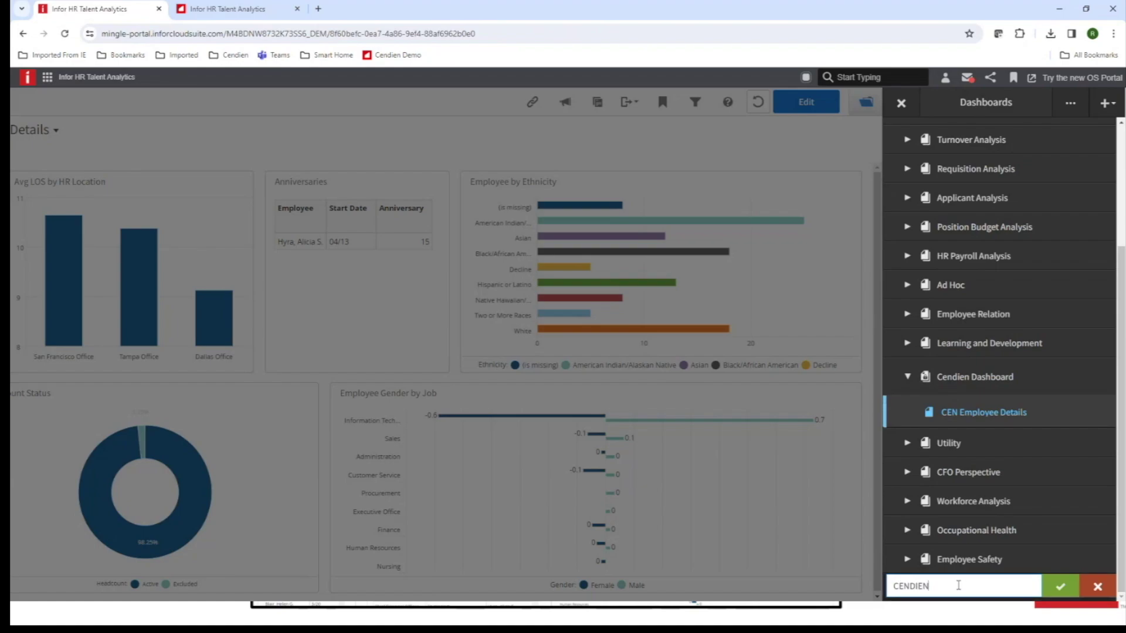
{"action": "type", "text": "EN"}
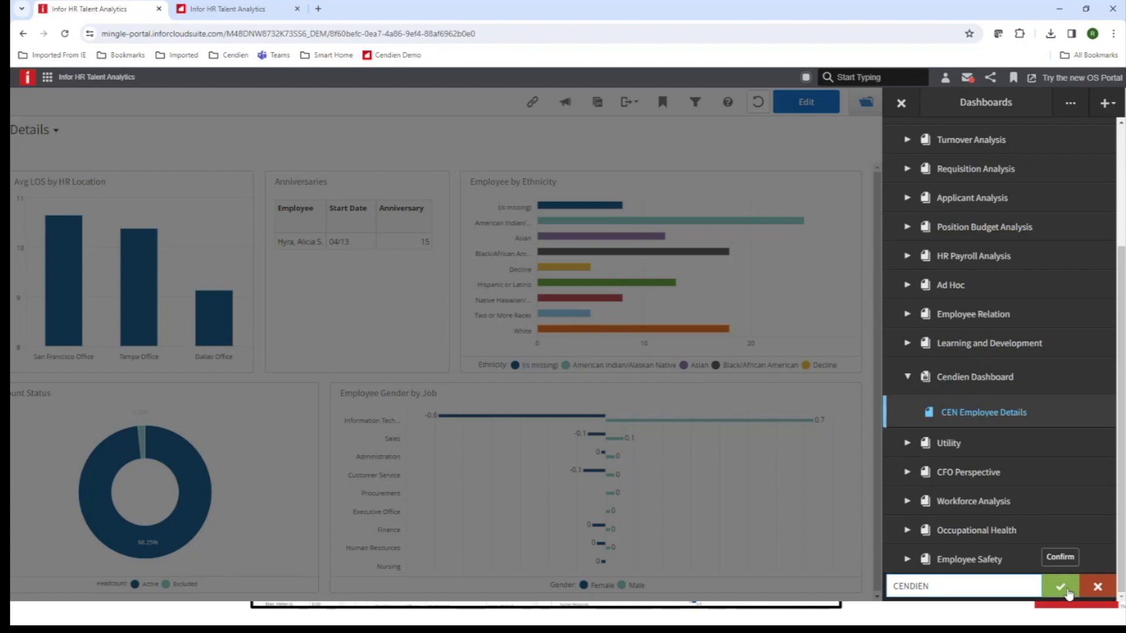
{"action": "left_click", "coordinate": [1063, 587]}
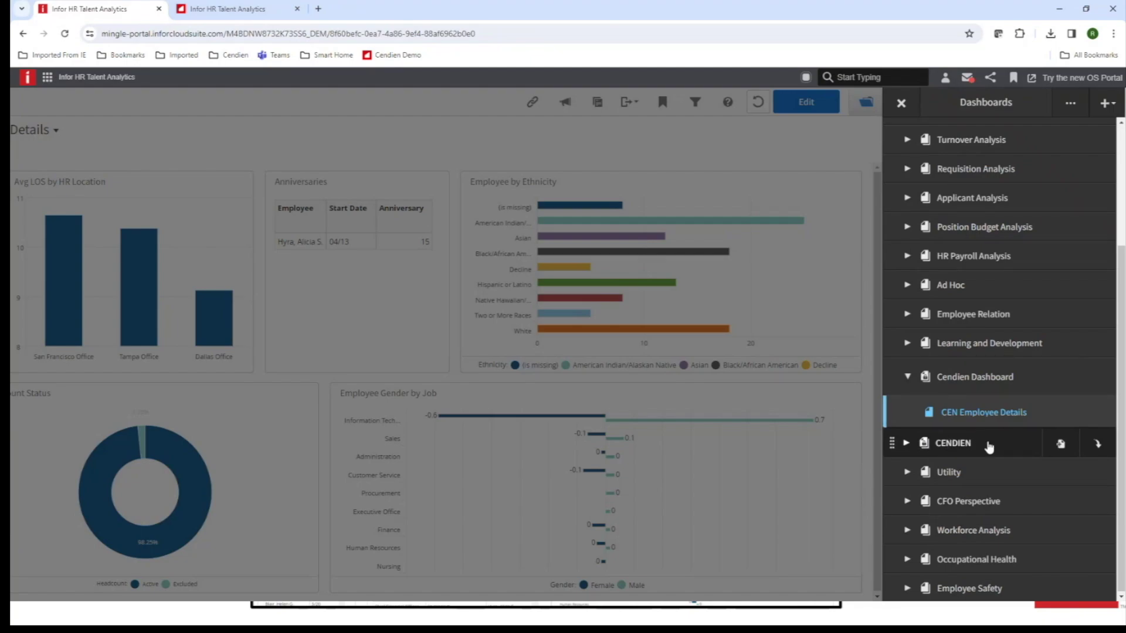
{"action": "left_click", "coordinate": [1060, 445]}
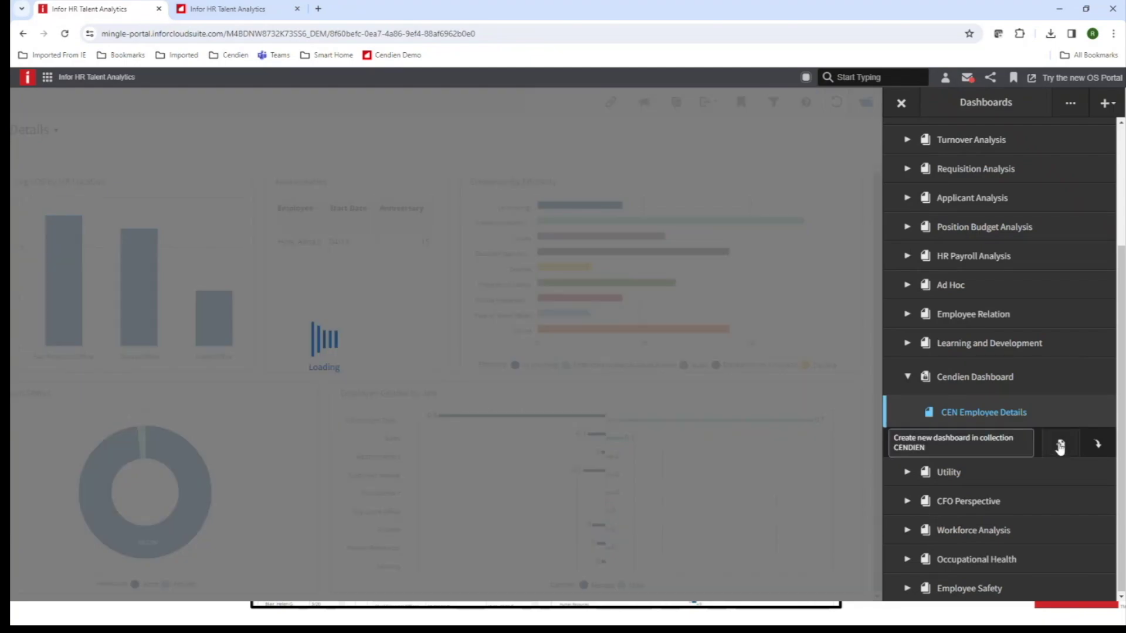
Rename the new blank dashboard to 'CEN Employee Analysis'.
{"action": "left_click", "coordinate": [1059, 445]}
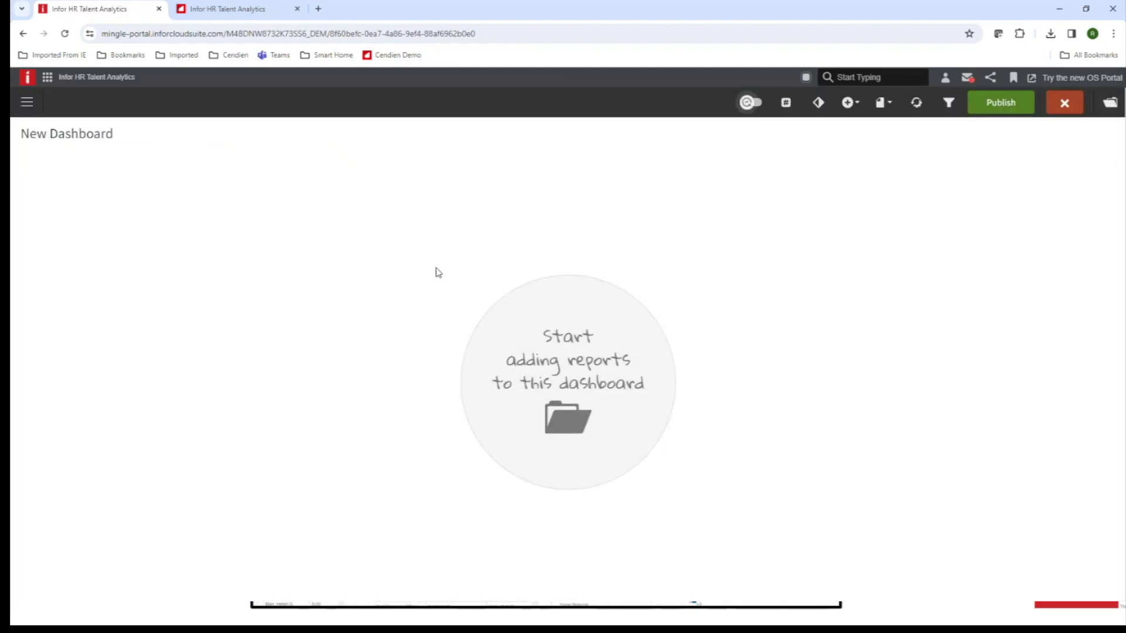
{"action": "left_click", "coordinate": [118, 134]}
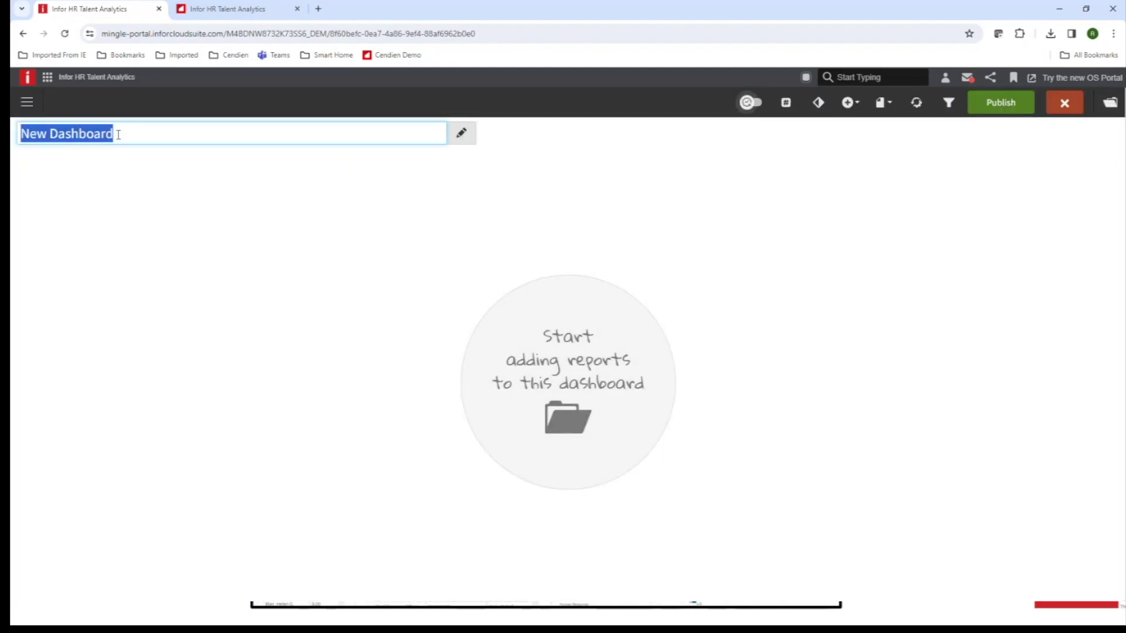
{"action": "type", "text": "CEN "}
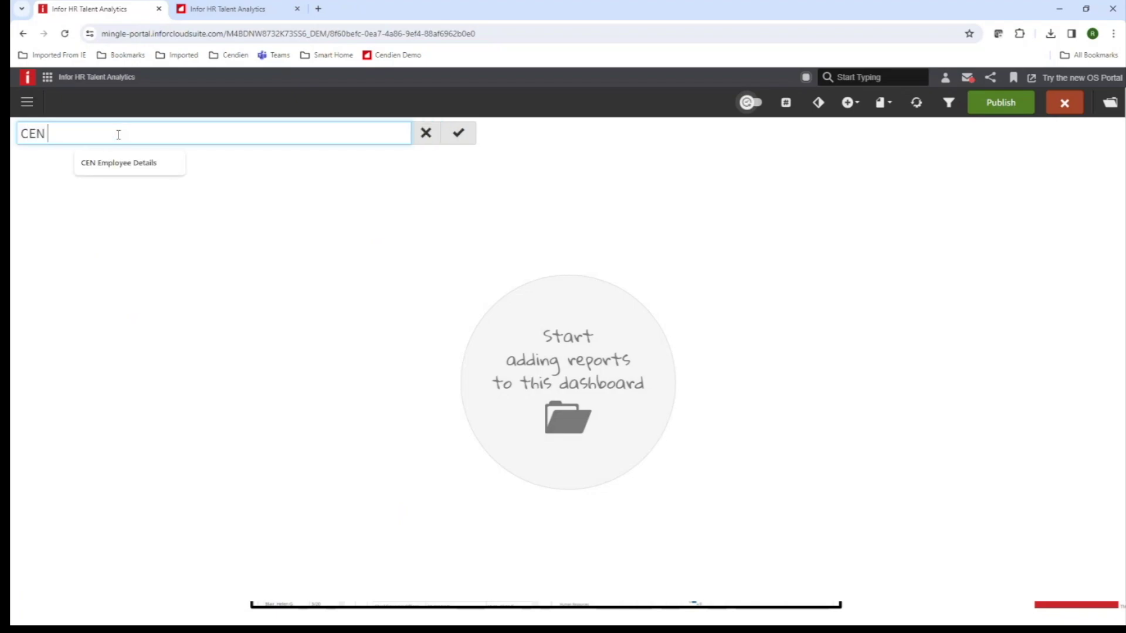
{"action": "type", "text": "Employee Analysis"}
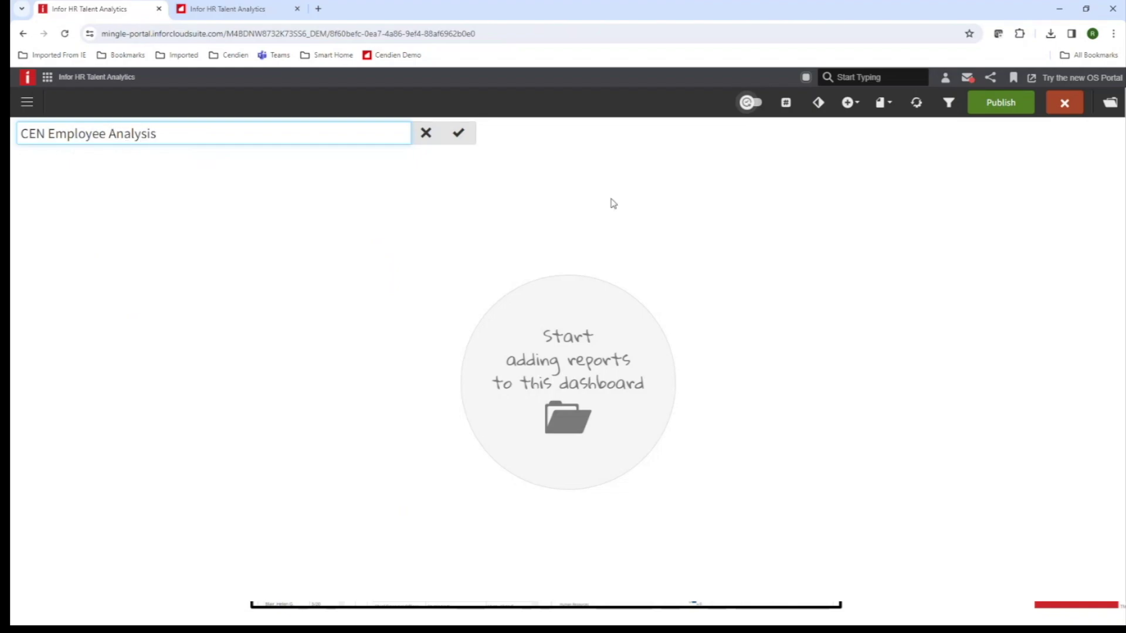
{"action": "left_click", "coordinate": [458, 133]}
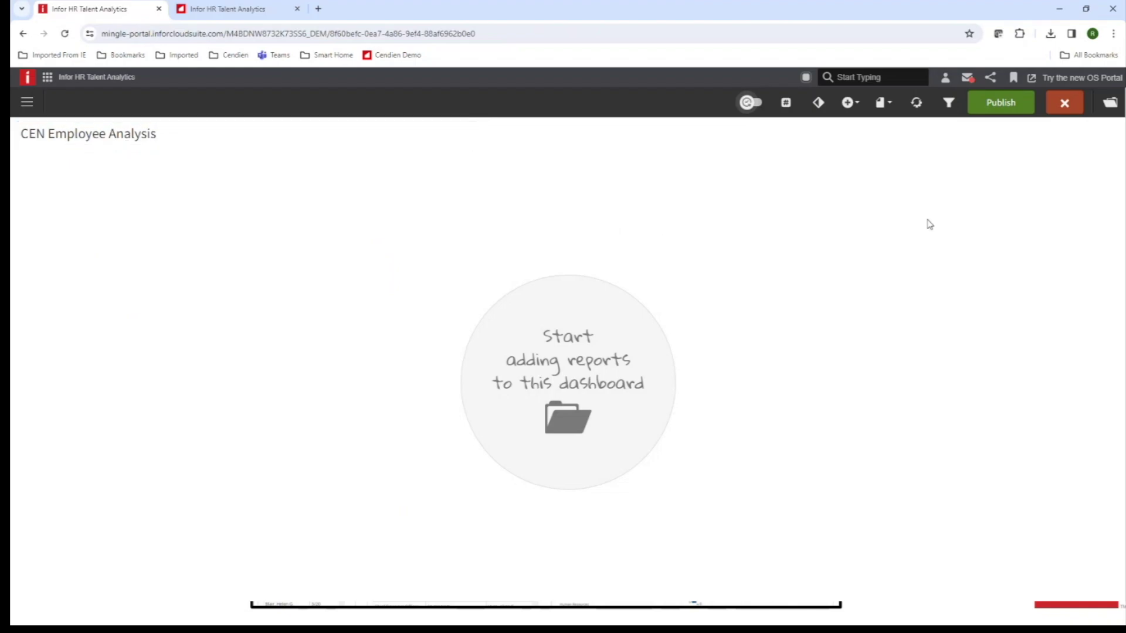
{"action": "left_click", "coordinate": [859, 103]}
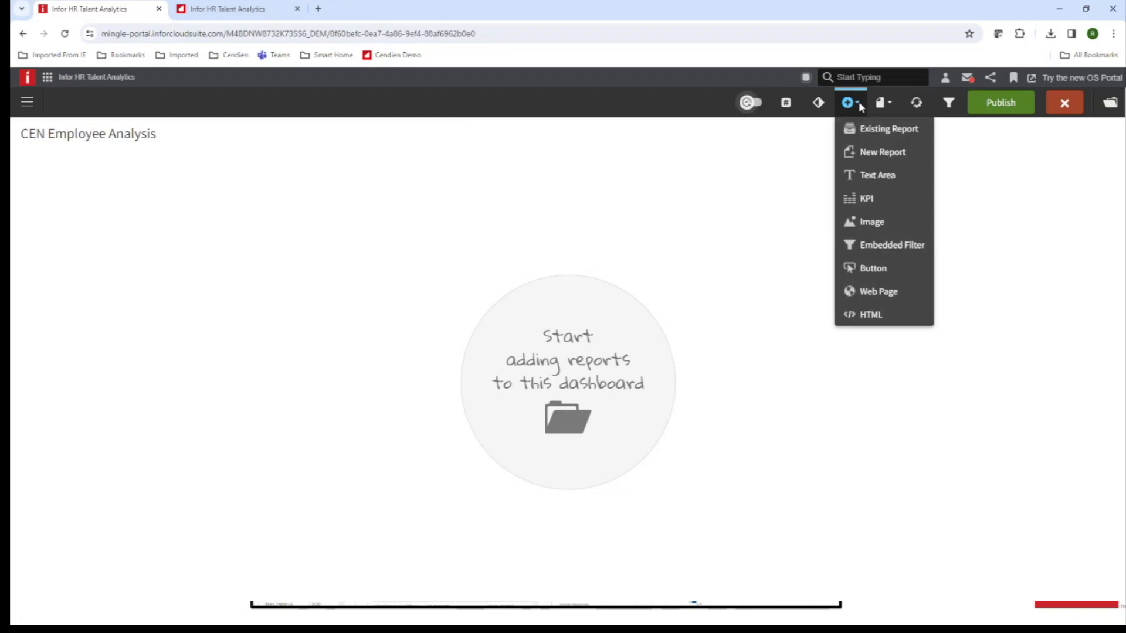
Add the existing Avg LOS by HR Location report from Infor HCM > Length of Service.
{"action": "left_click", "coordinate": [866, 126]}
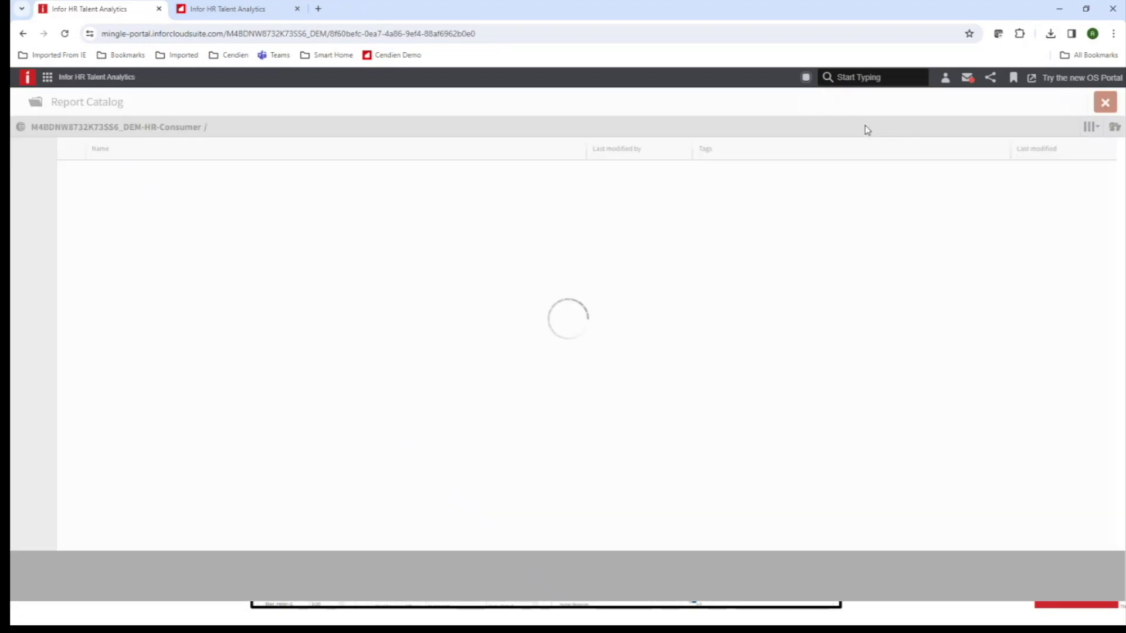
{"action": "left_click", "coordinate": [158, 177]}
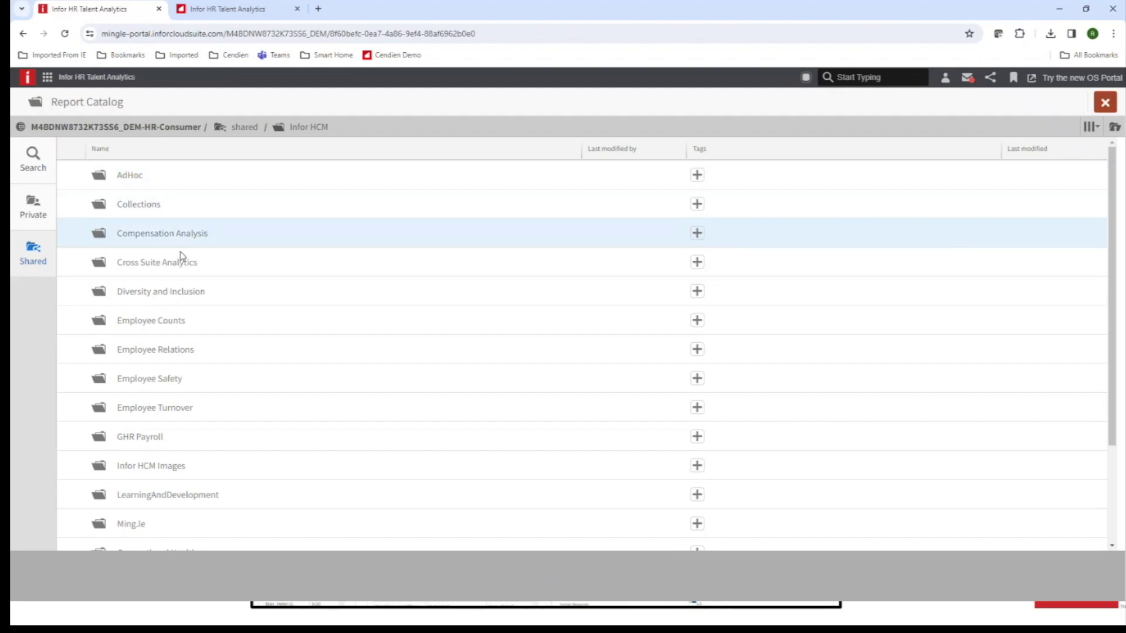
{"action": "left_click", "coordinate": [149, 323]}
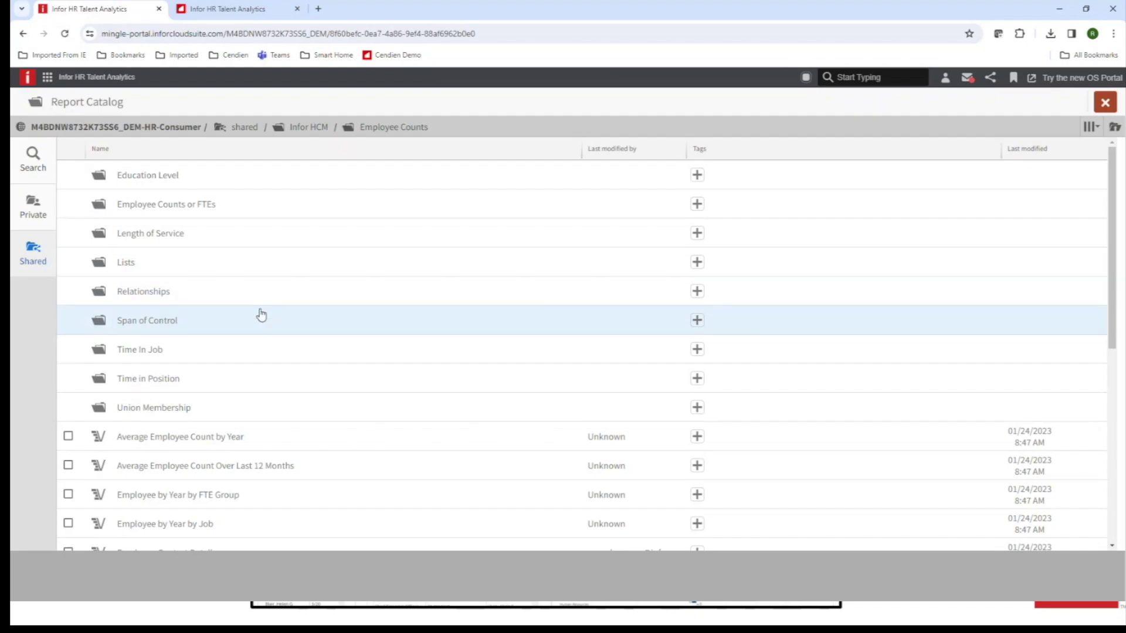
{"action": "scroll", "coordinate": [261, 315], "scroll_direction": "down", "scroll_amount": 2}
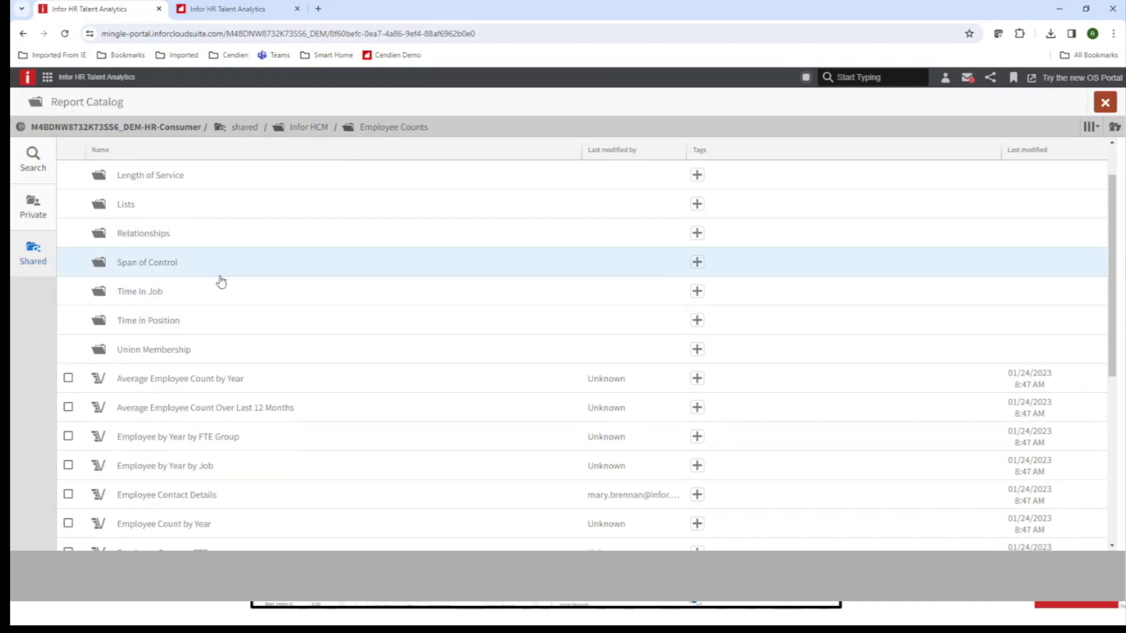
{"action": "scroll", "coordinate": [221, 273], "scroll_direction": "up", "scroll_amount": 2}
{"action": "left_click", "coordinate": [177, 235]}
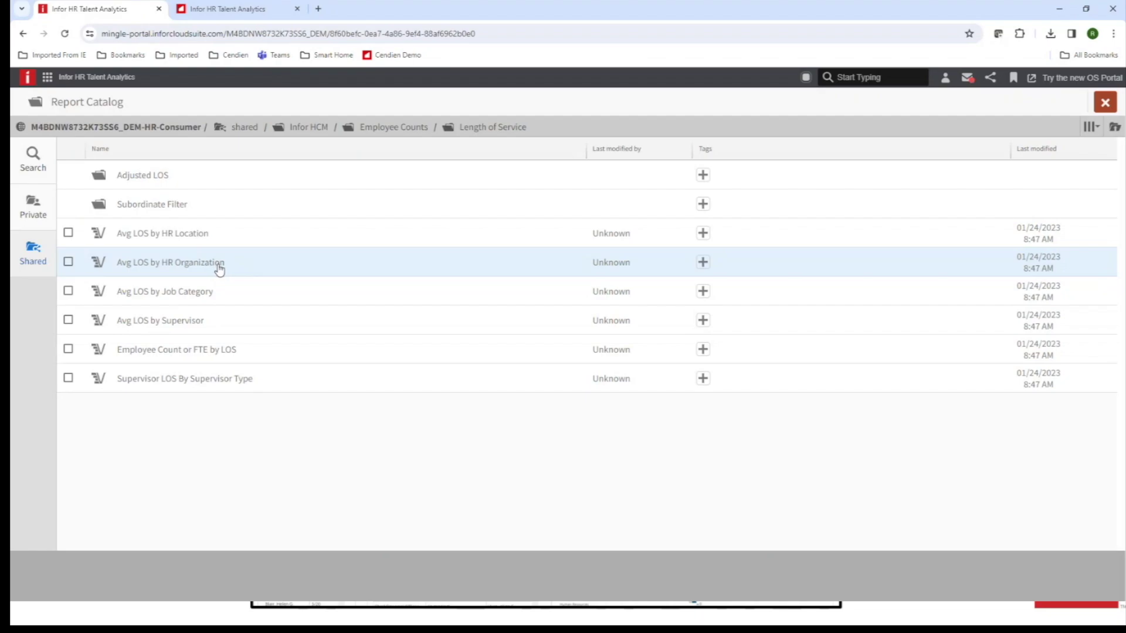
{"action": "left_click", "coordinate": [69, 234]}
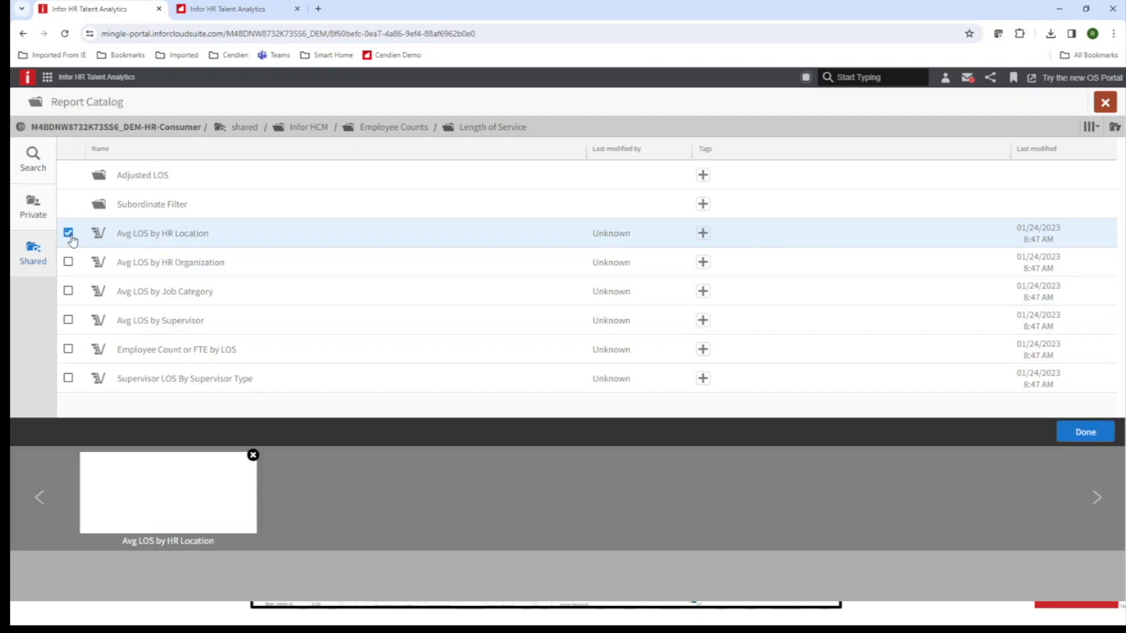
{"action": "left_click", "coordinate": [1084, 434]}
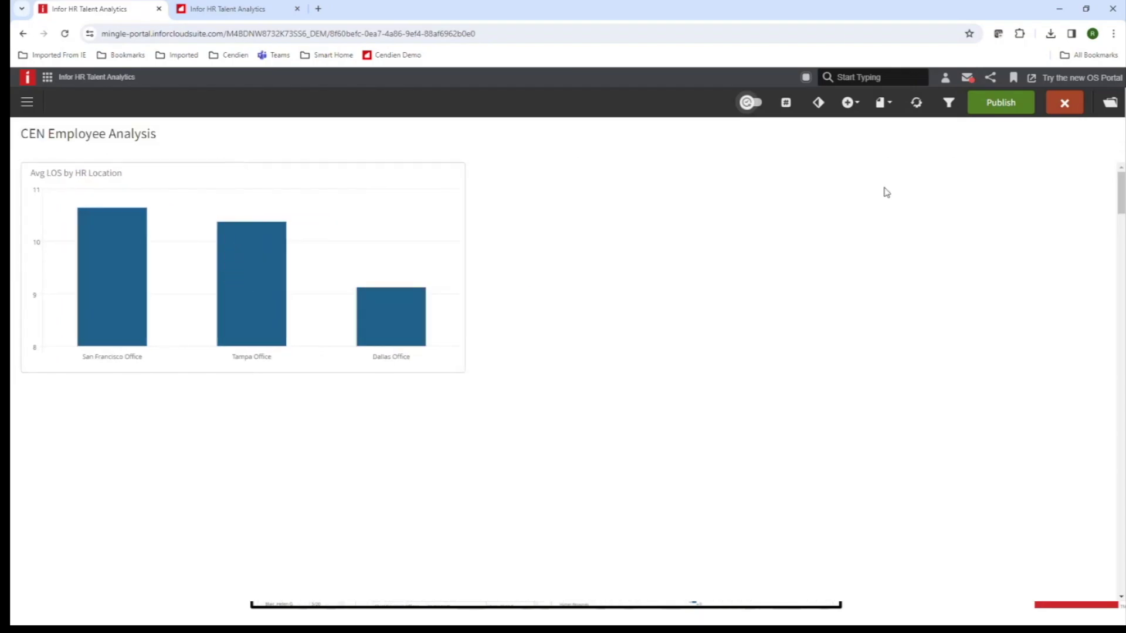
Add the Employee by Education and Job Category report from Diversity and Inclusion > Education.
{"action": "left_click", "coordinate": [850, 103]}
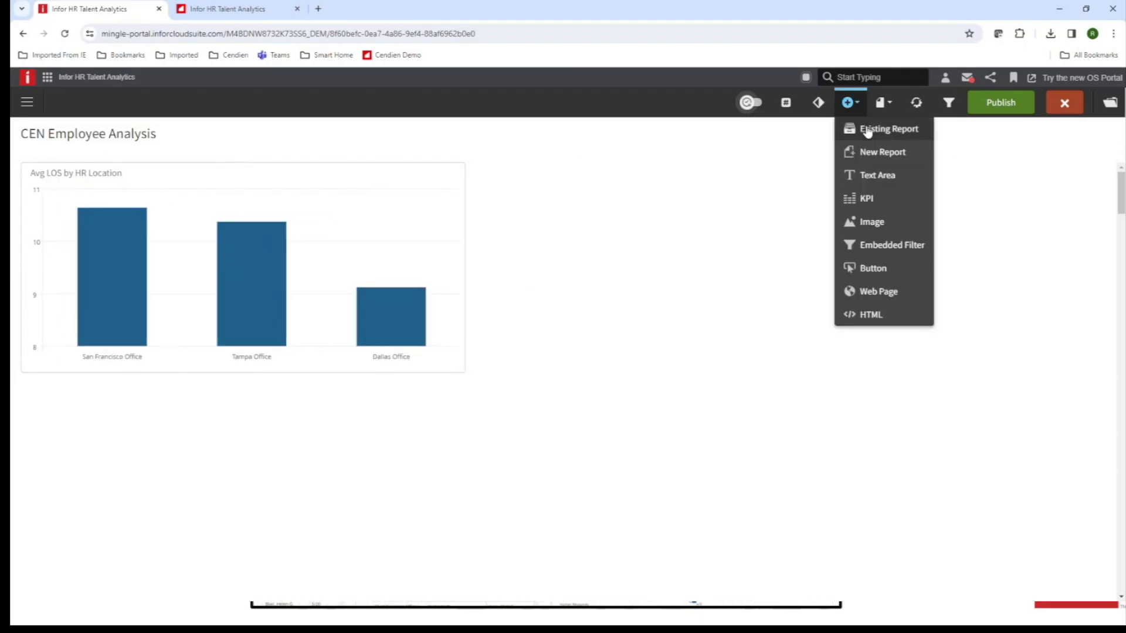
{"action": "left_click", "coordinate": [868, 129]}
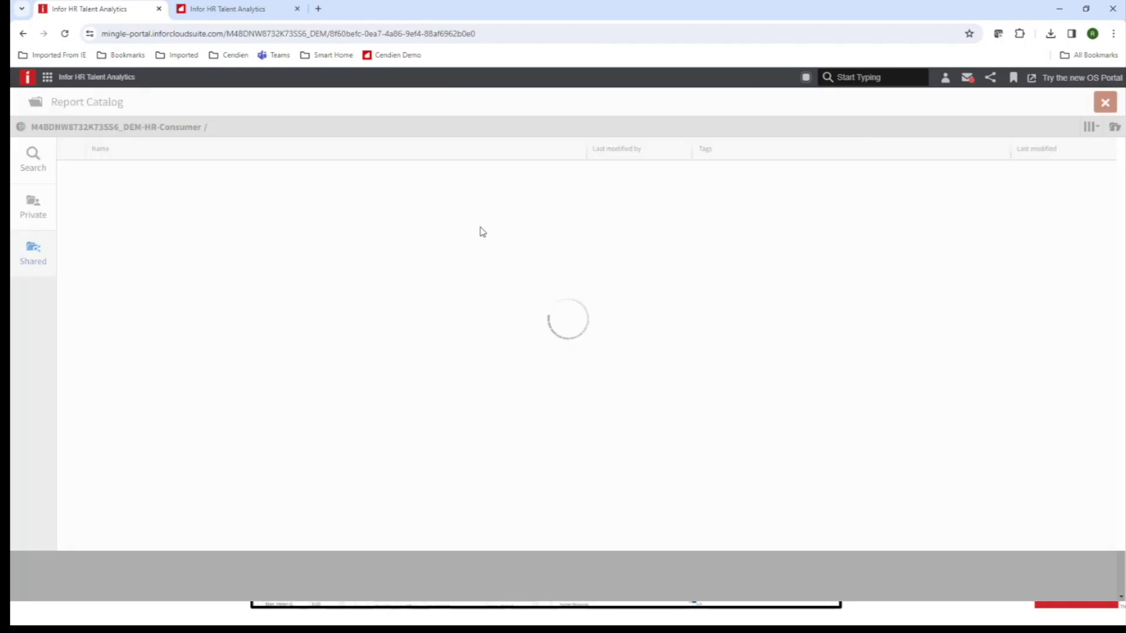
{"action": "left_click", "coordinate": [174, 175]}
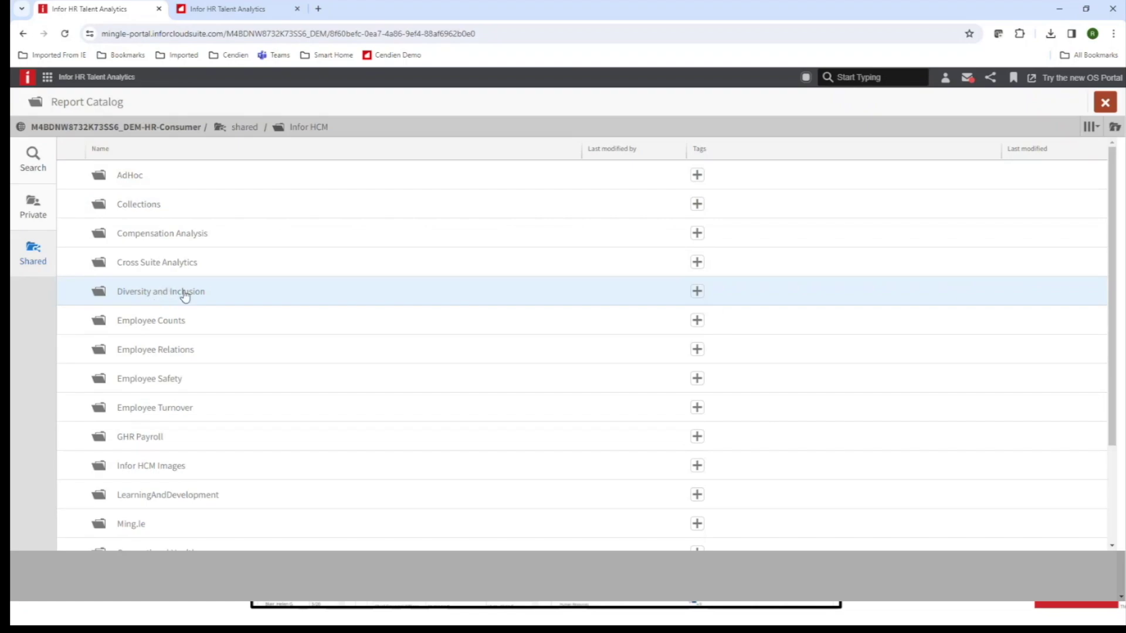
{"action": "left_click", "coordinate": [168, 293]}
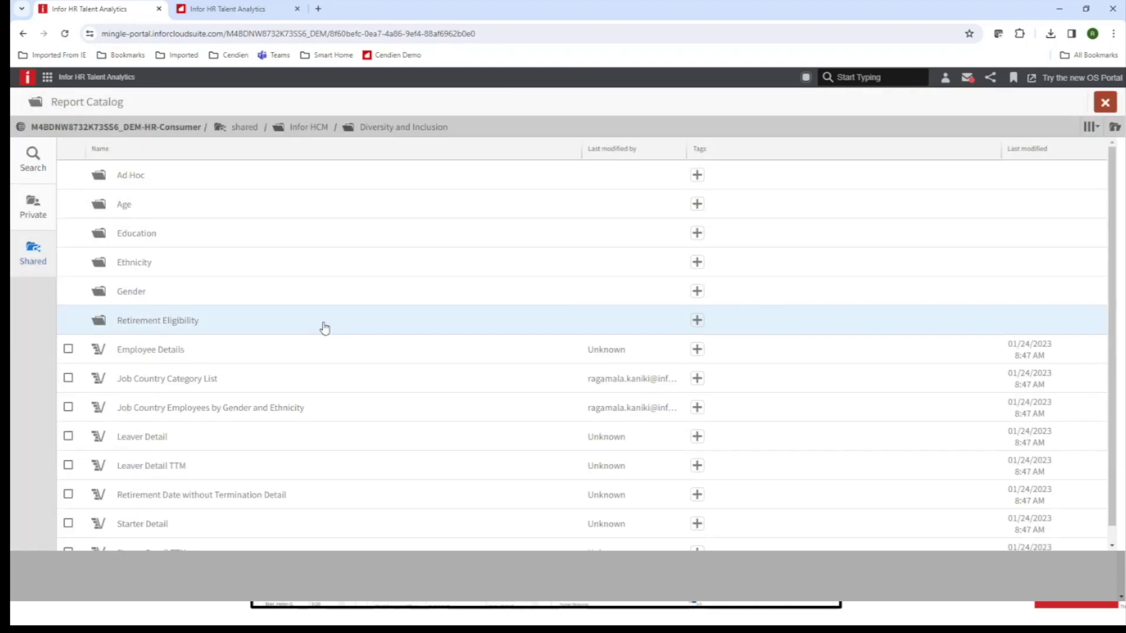
{"action": "scroll", "coordinate": [322, 325], "scroll_direction": "down", "scroll_amount": 1}
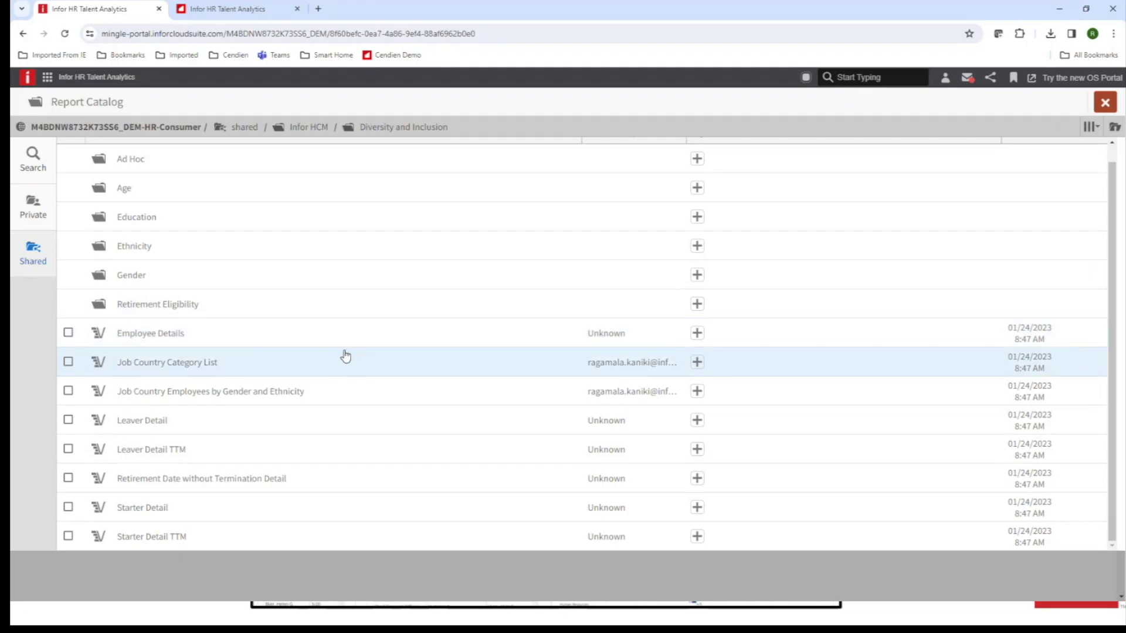
{"action": "scroll", "coordinate": [344, 354], "scroll_direction": "up", "scroll_amount": 1}
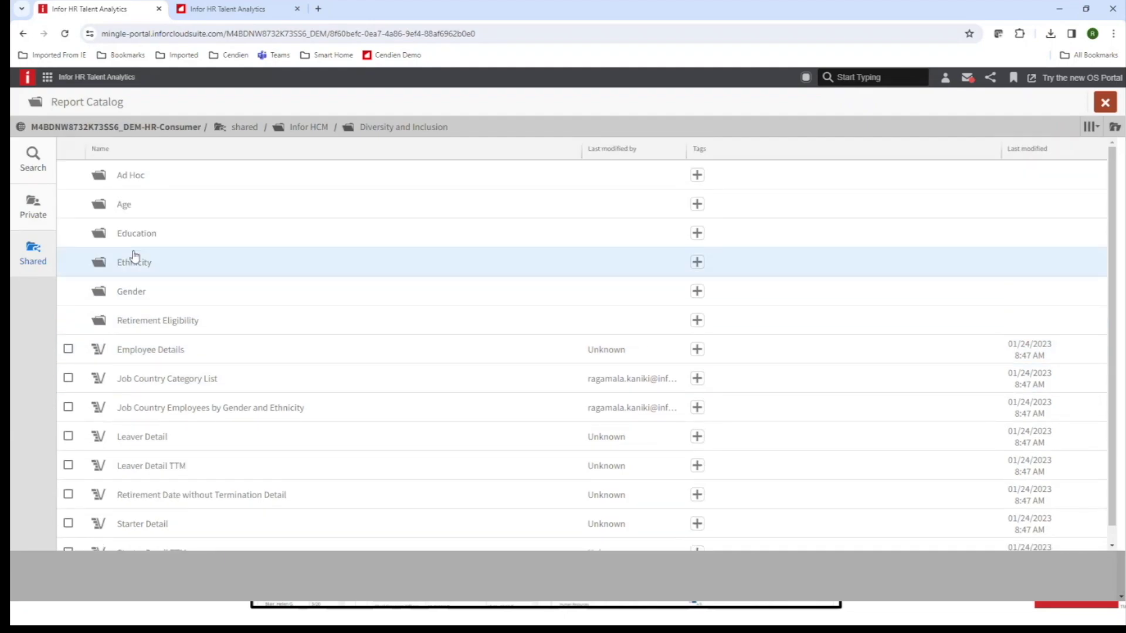
{"action": "left_click", "coordinate": [138, 237]}
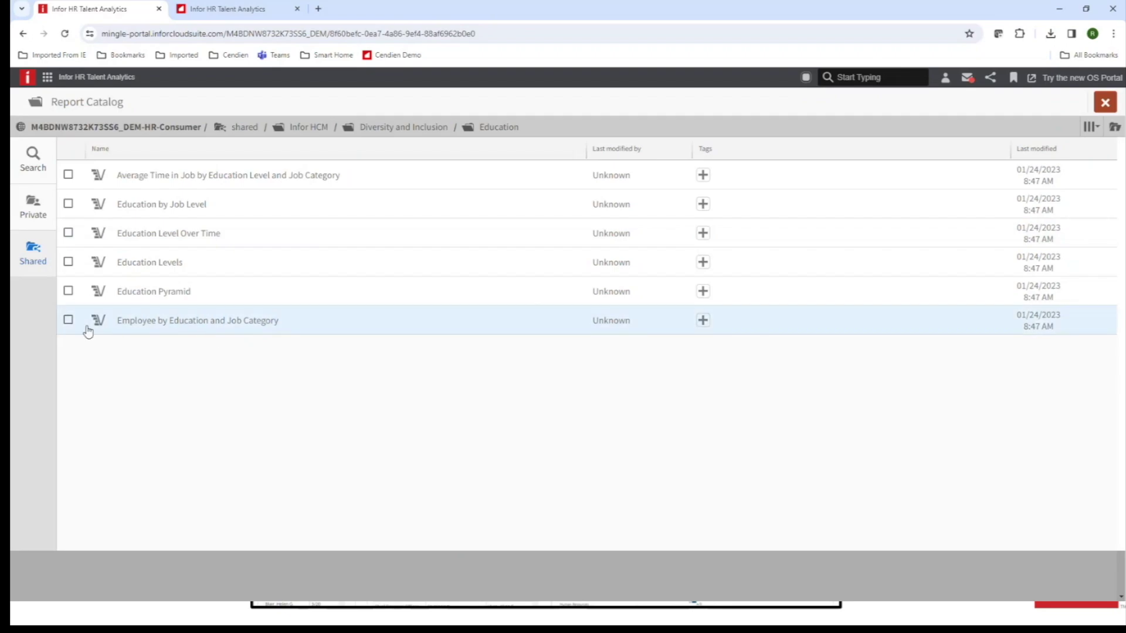
{"action": "left_click", "coordinate": [68, 321]}
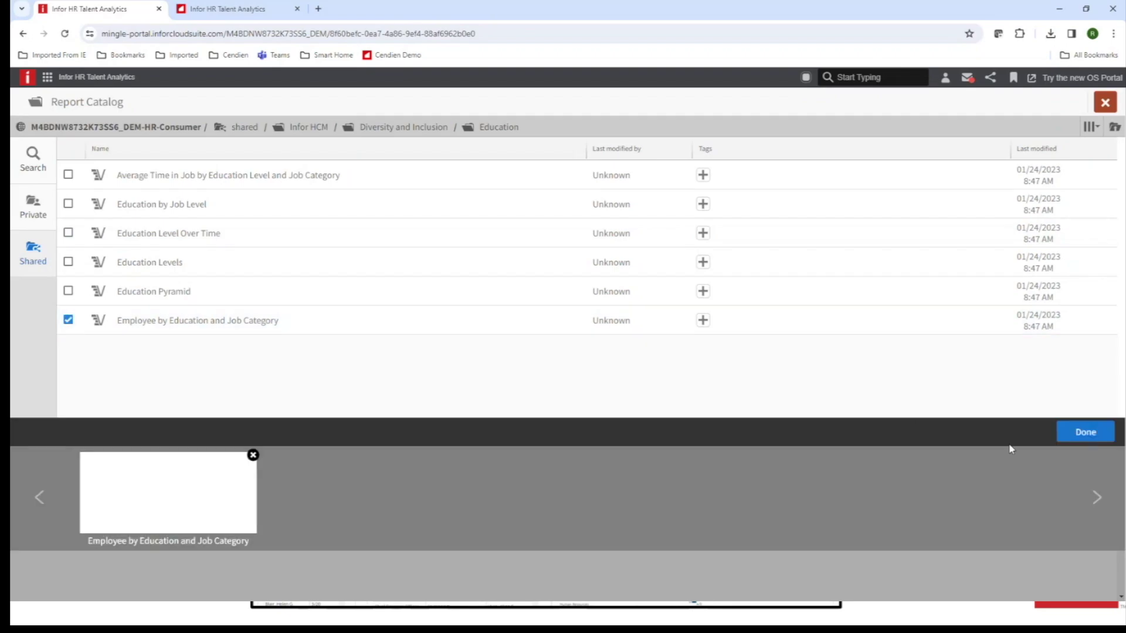
{"action": "left_click", "coordinate": [1087, 432]}
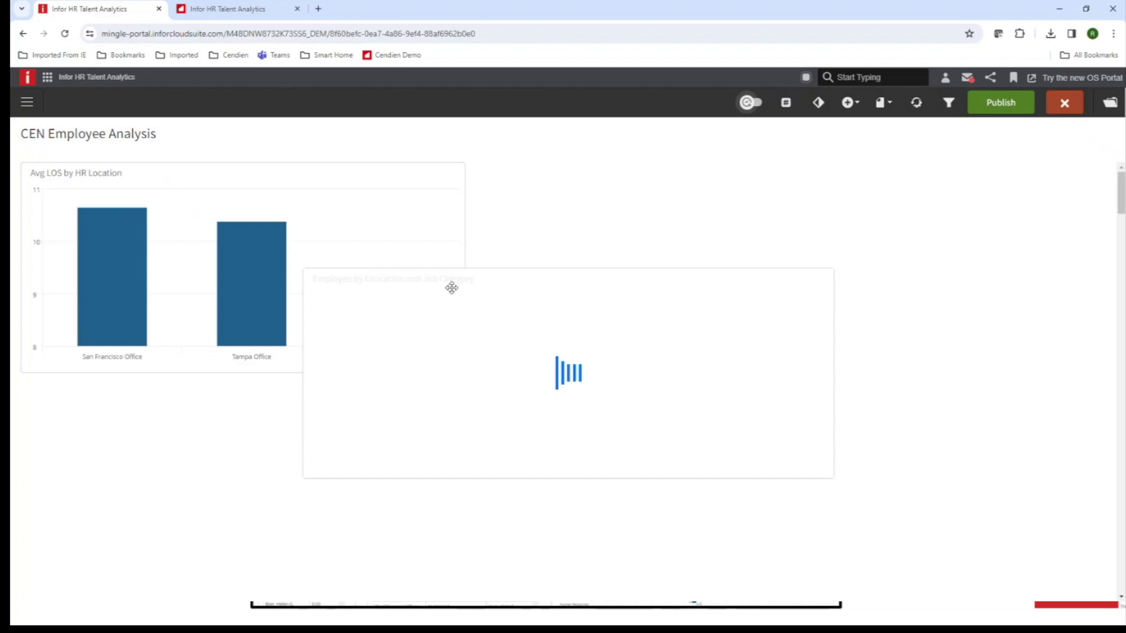
Move the Employee by Education and Job Category heatmap beside the Avg LOS chart.
{"action": "left_click_drag", "start_coordinate": [533, 284], "coordinate": [712, 179]}
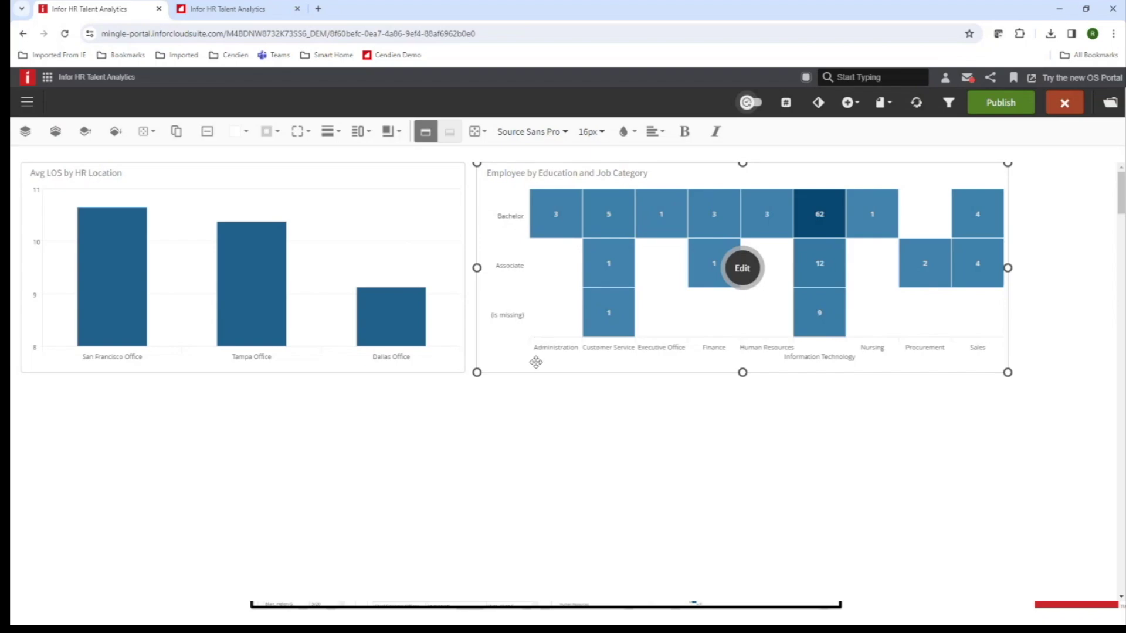
{"action": "left_click", "coordinate": [530, 480]}
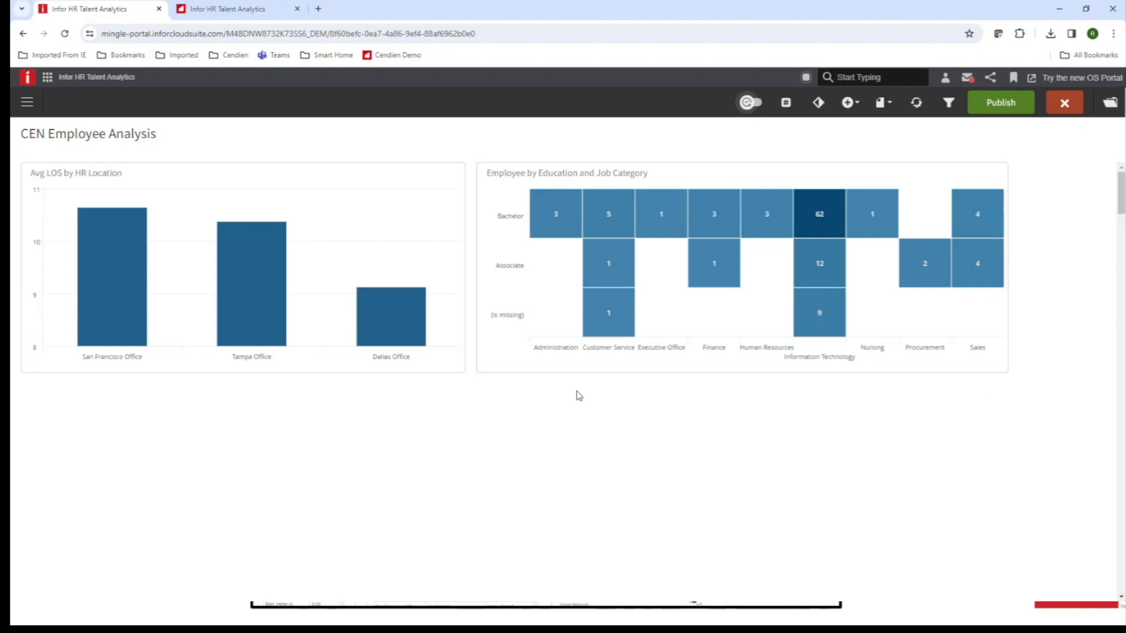
Publish the CEN Employee Analysis dashboard under CENDIEN, then bring the PowerPoint slide show forward.
{"action": "left_click", "coordinate": [998, 102]}
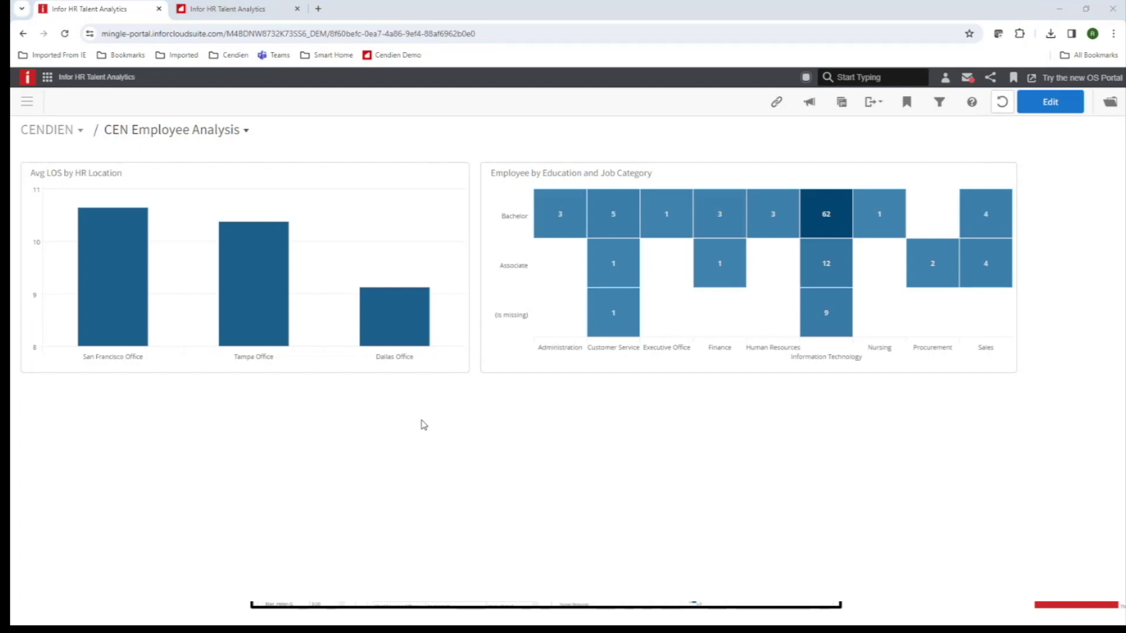
{"action": "key", "text": "alt+Tab"}
{"action": "key", "text": "alt+Tab"}
{"action": "key", "text": "alt+Tab"}
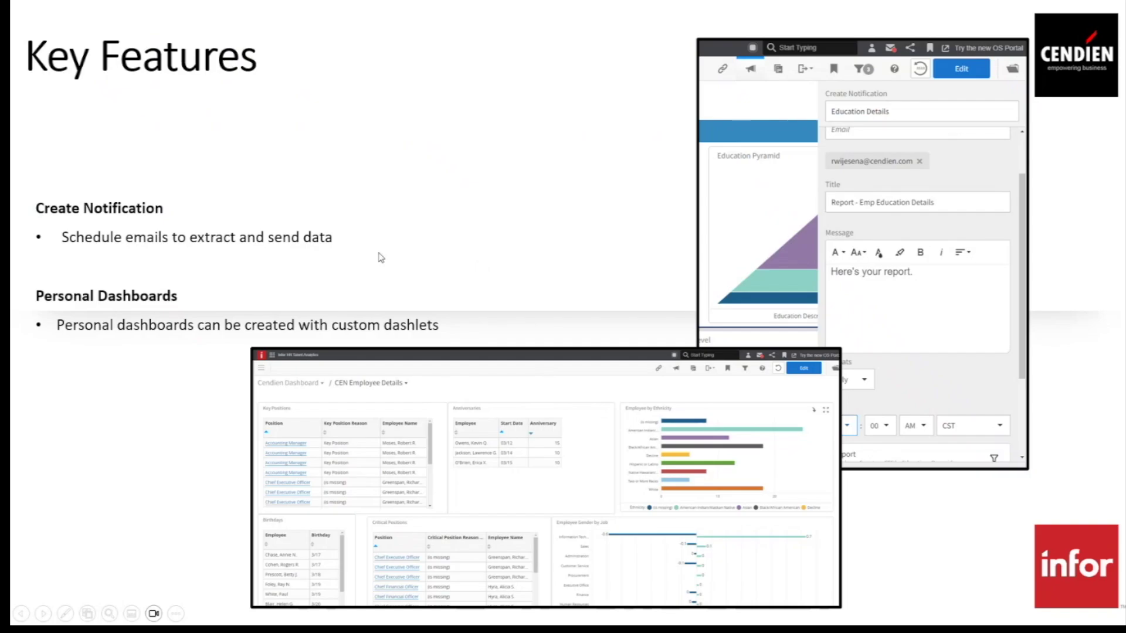
Advance the slide show to the User Management slide, then return to the published dashboard in Chrome.
{"action": "left_click", "coordinate": [432, 260]}
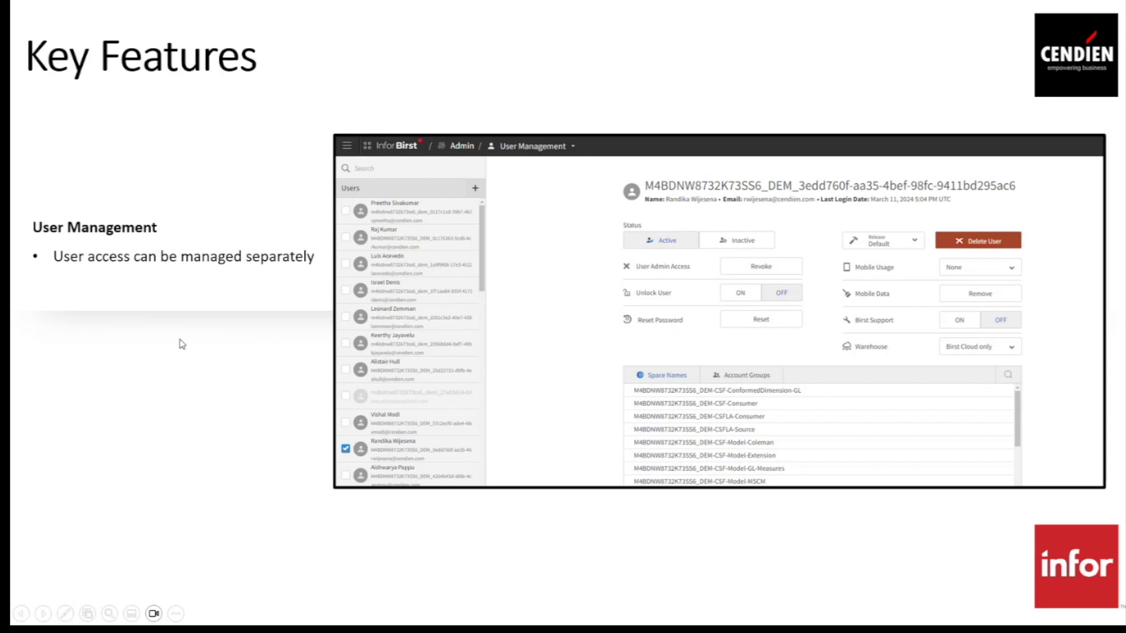
{"action": "key", "text": "alt+Tab"}
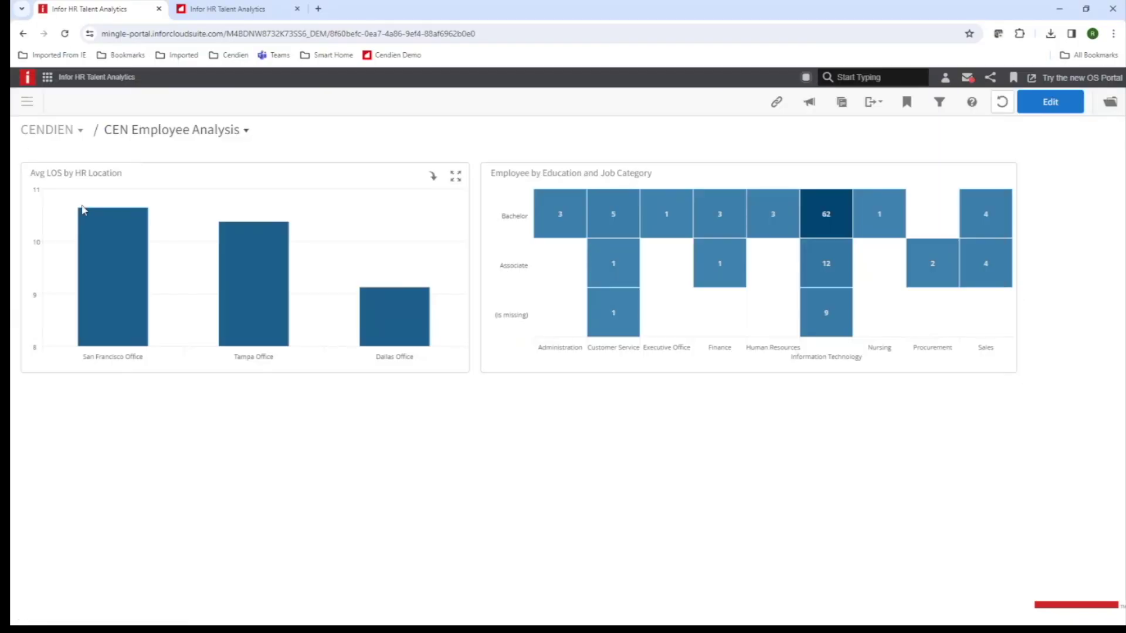
Go to Admin User Management and select a user to see their status, access settings and spaces.
{"action": "left_click", "coordinate": [27, 105]}
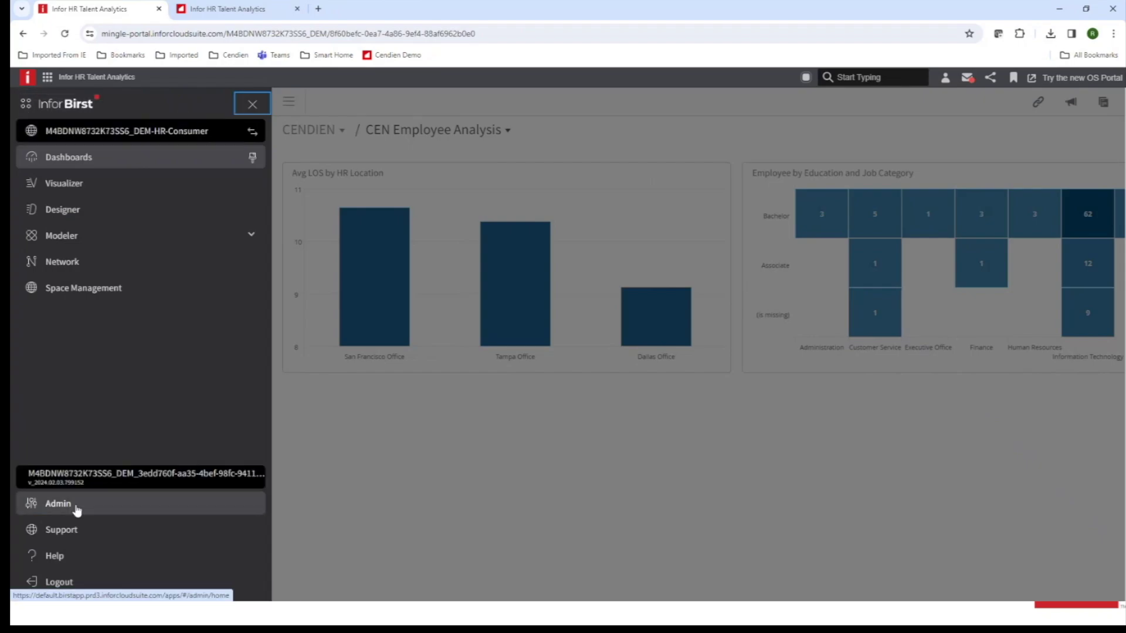
{"action": "left_click", "coordinate": [58, 504]}
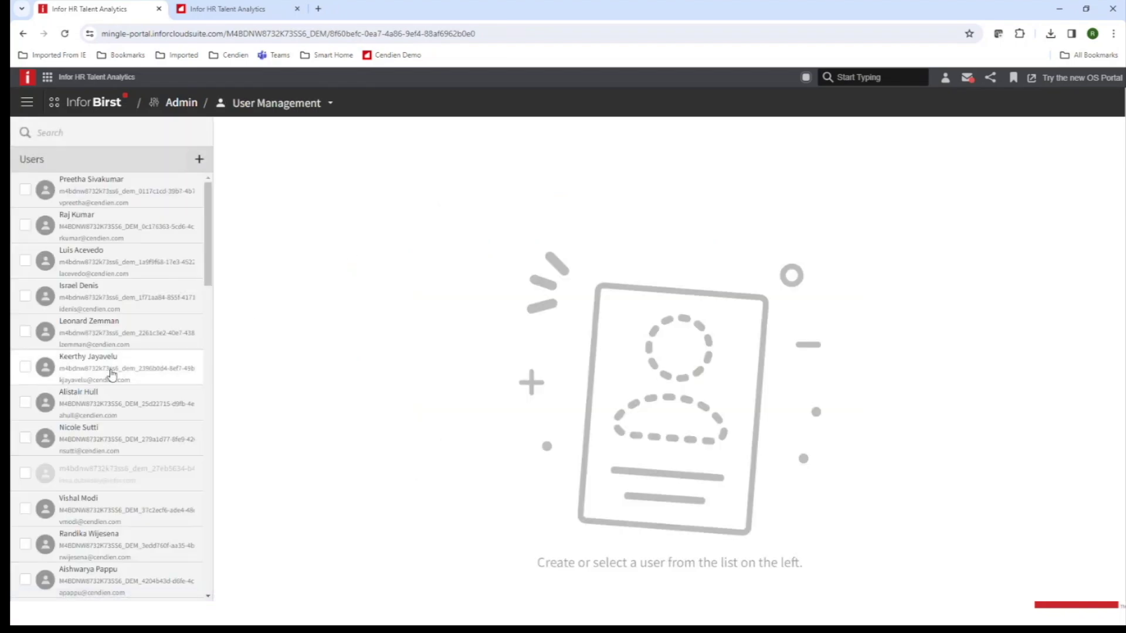
{"action": "left_click", "coordinate": [92, 367]}
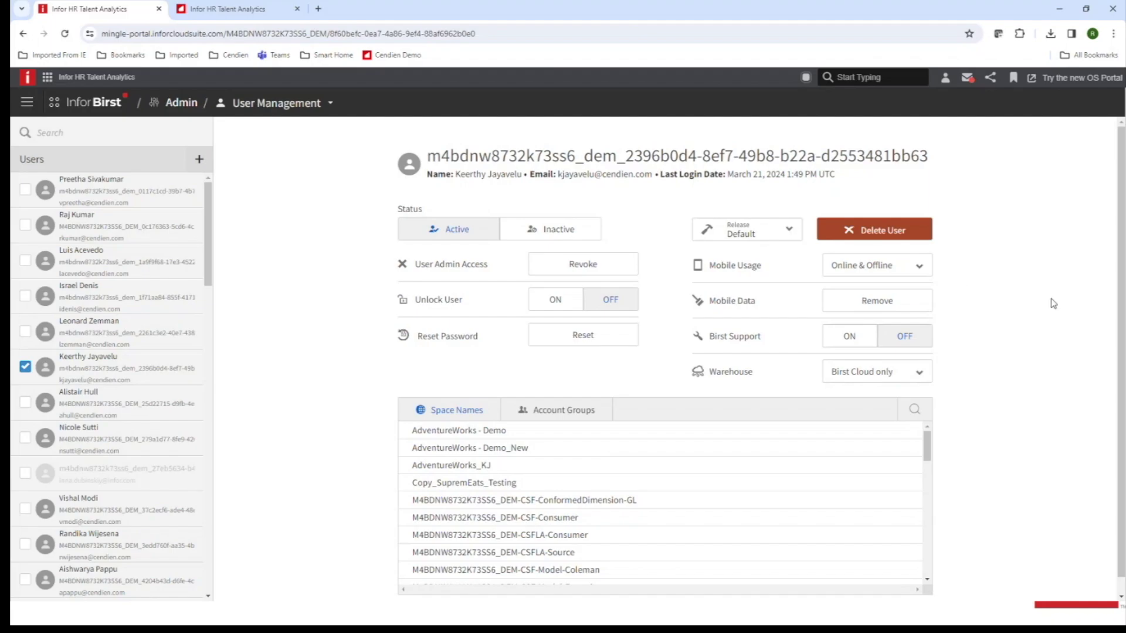
Look through the user's Space Names list, then view their Account Groups, showing only Z1_Admin.
{"action": "scroll", "coordinate": [1053, 301], "scroll_direction": "down", "scroll_amount": 1}
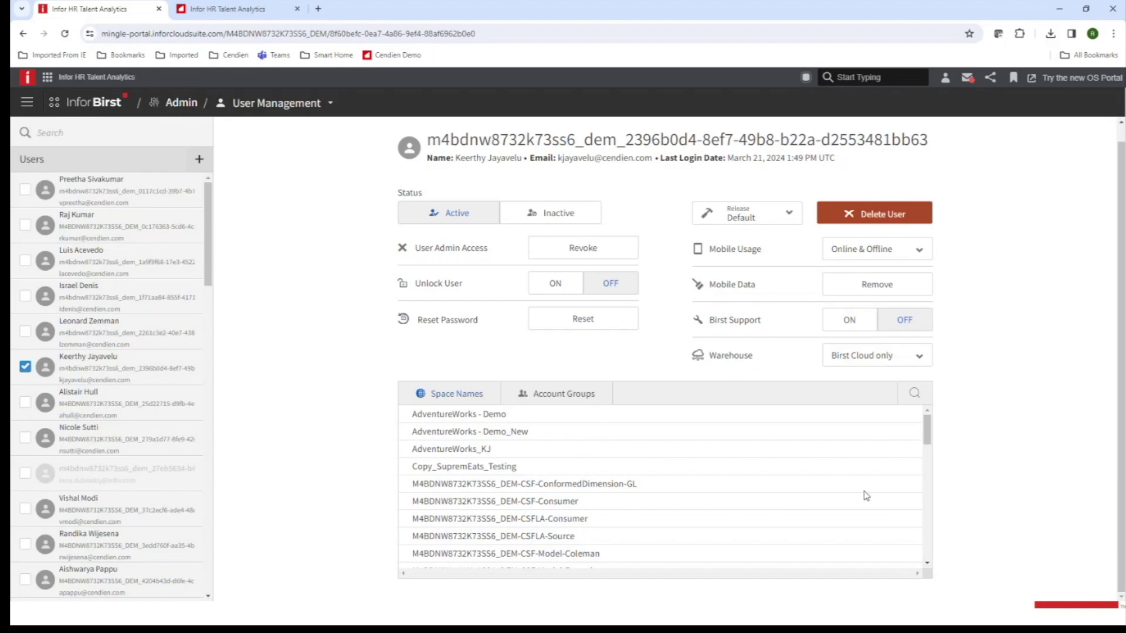
{"action": "left_click_drag", "start_coordinate": [926, 432], "coordinate": [924, 476]}
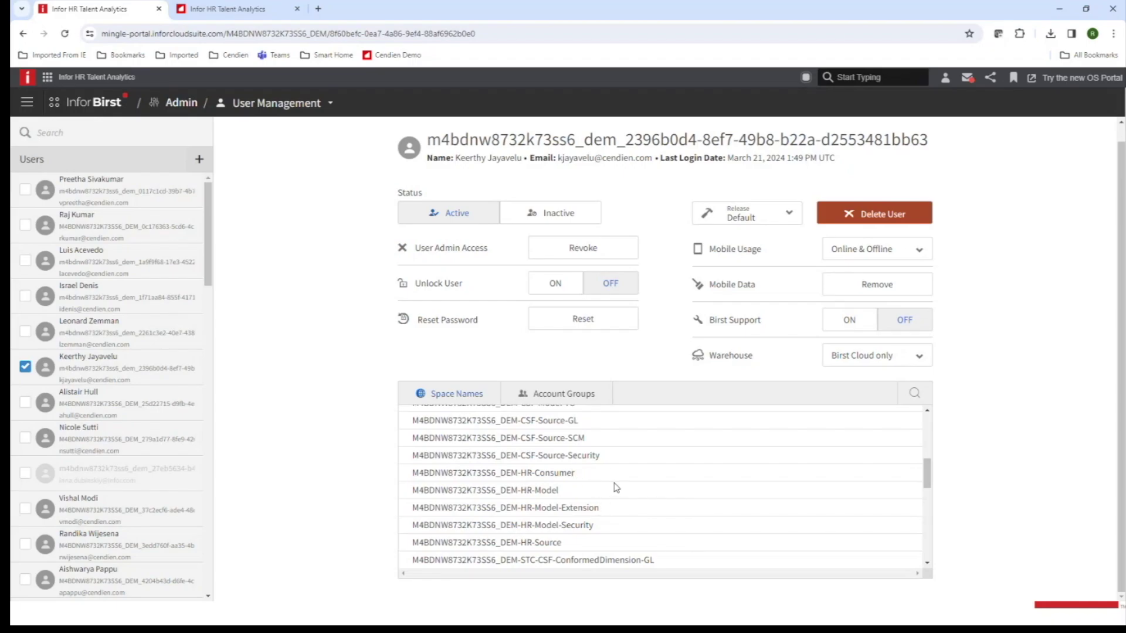
{"action": "left_click_drag", "start_coordinate": [926, 470], "coordinate": [928, 429]}
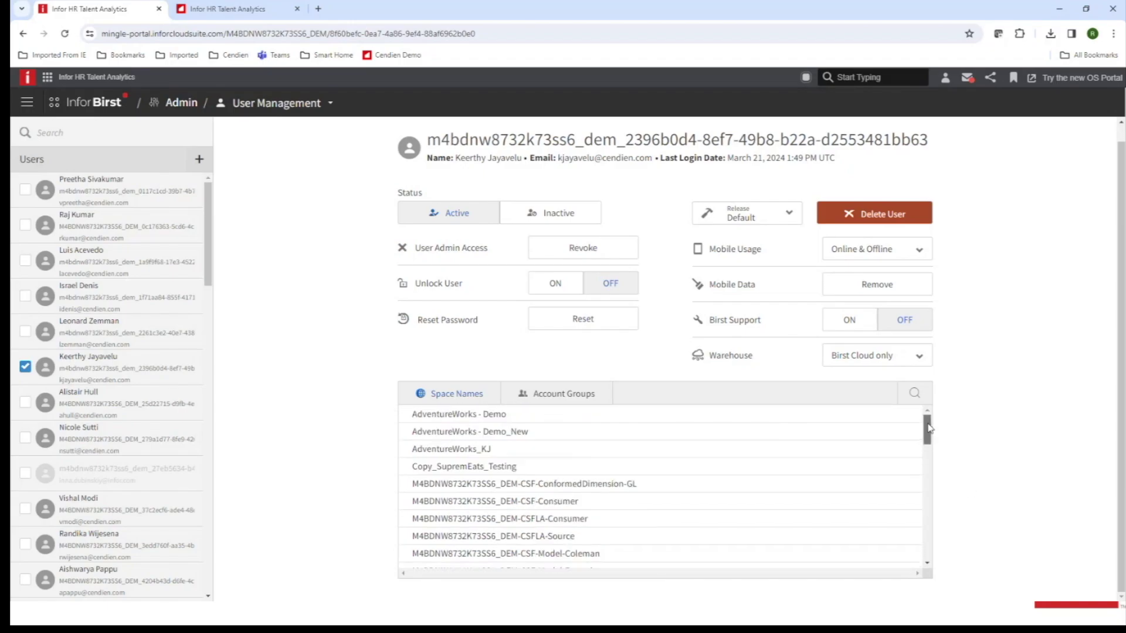
{"action": "left_click", "coordinate": [543, 393]}
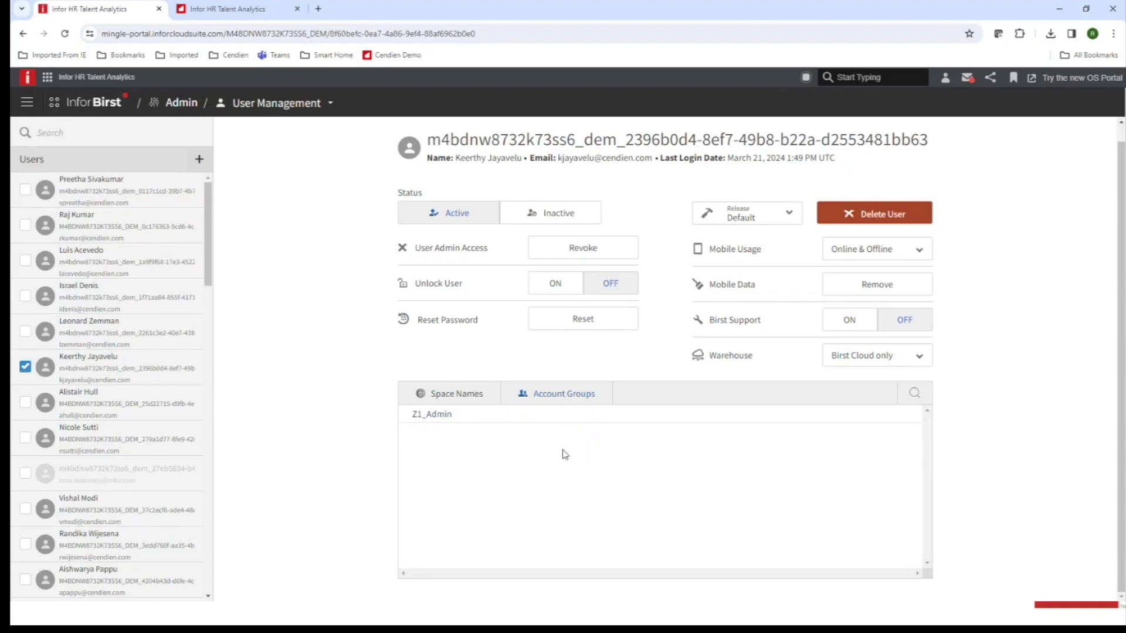
Return to the user's Space Names list, starting with AdventureWorks - Demo.
{"action": "left_click", "coordinate": [471, 401]}
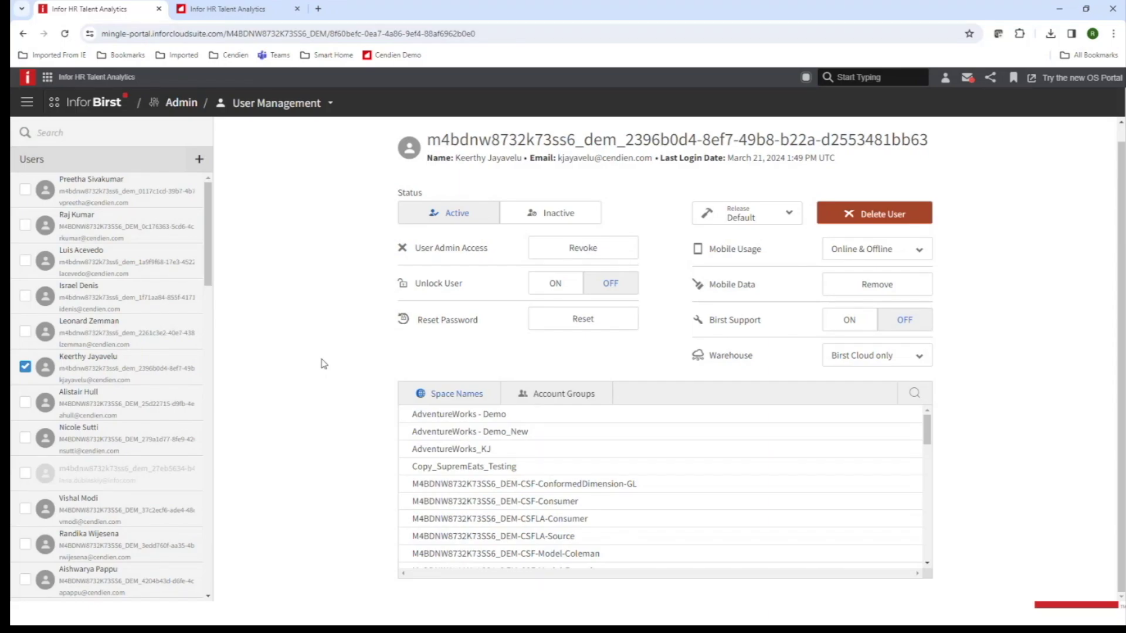
Bring the PowerPoint slide show back and advance to the Questions & Answers closing slide.
{"action": "key", "text": "alt+Tab"}
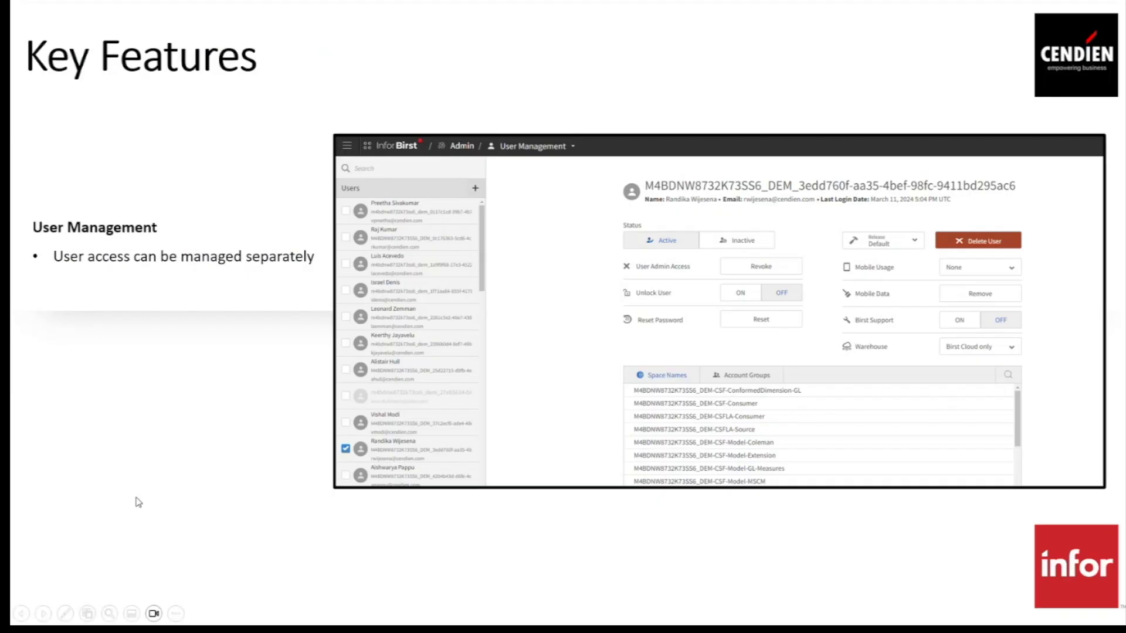
{"action": "left_click", "coordinate": [185, 485]}
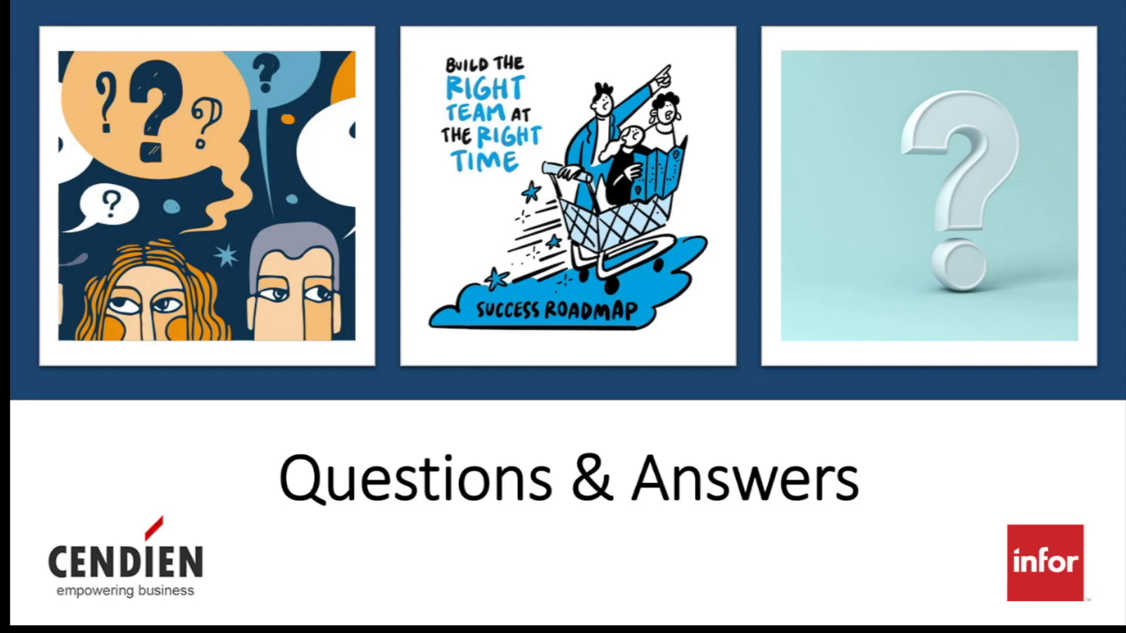
{"action": "key", "text": "alt+Tab"}
{"action": "key", "text": "alt+Tab"}
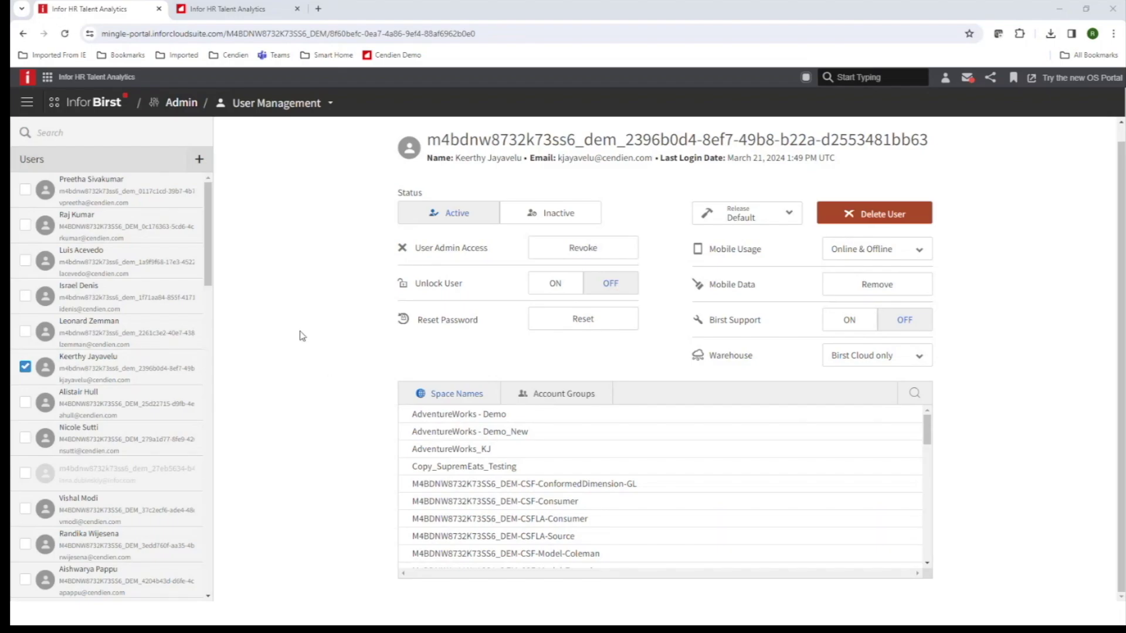
{"action": "key", "text": "alt+Tab"}
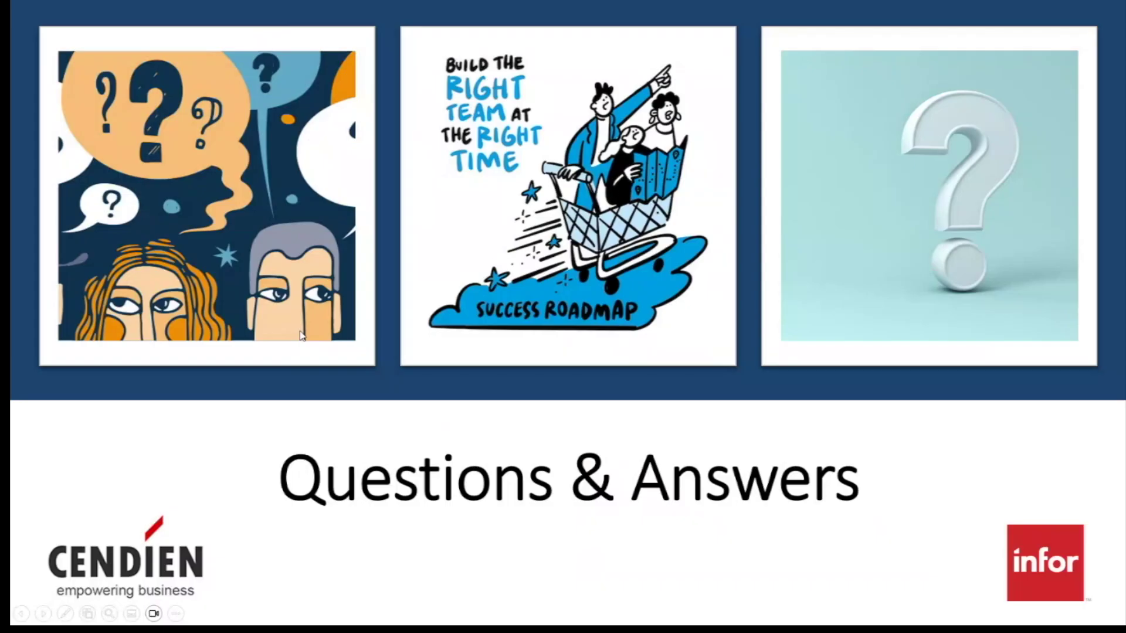